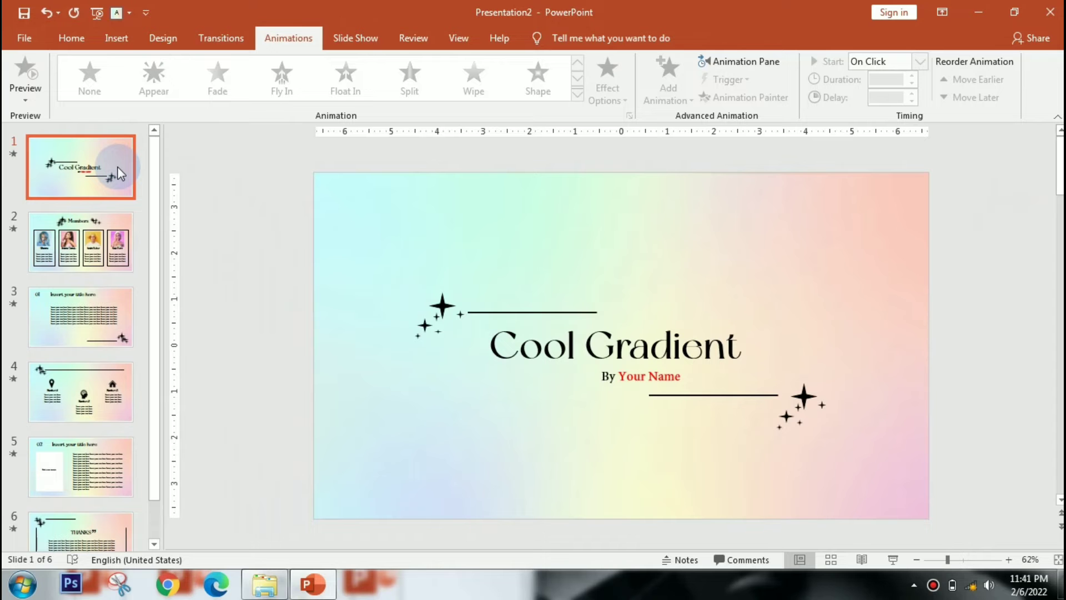
Present the deck from the Cool Gradient title through Members, 01, Number and 02 to THANKS.
key("F5")
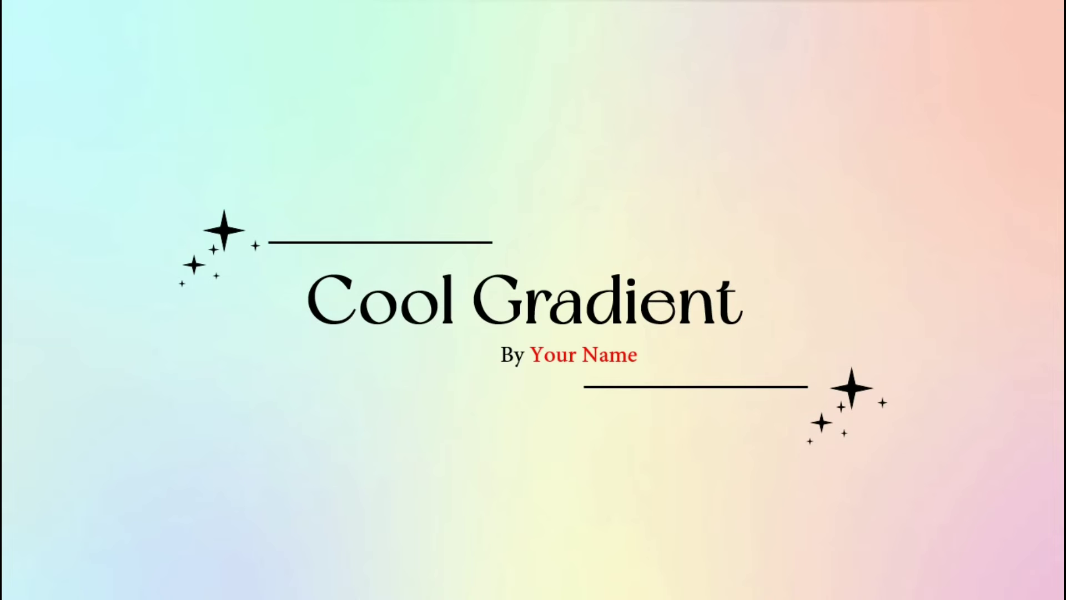
key("Right")
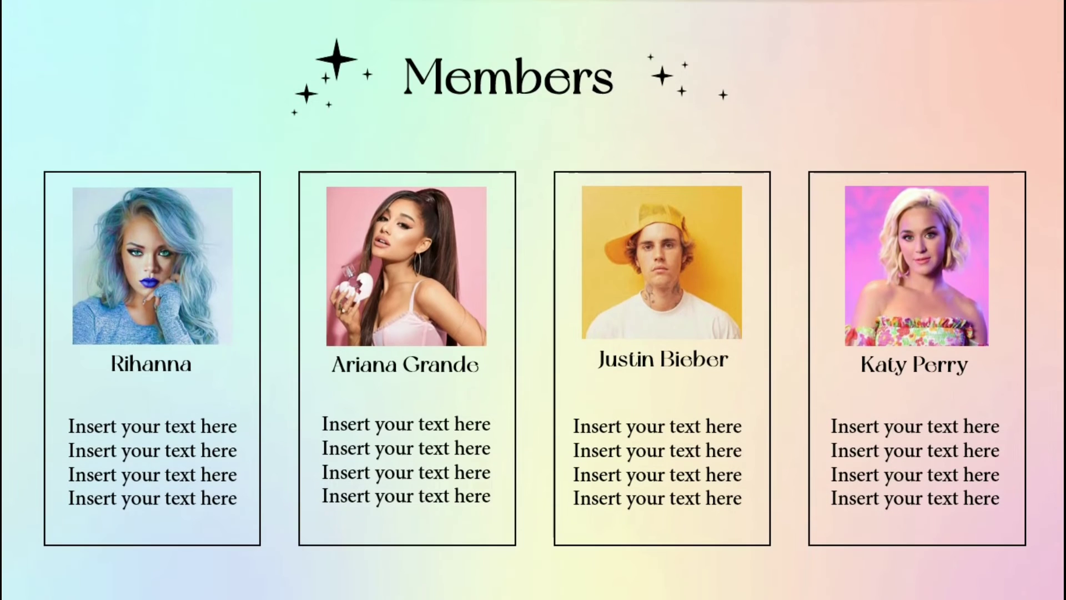
key("Right")
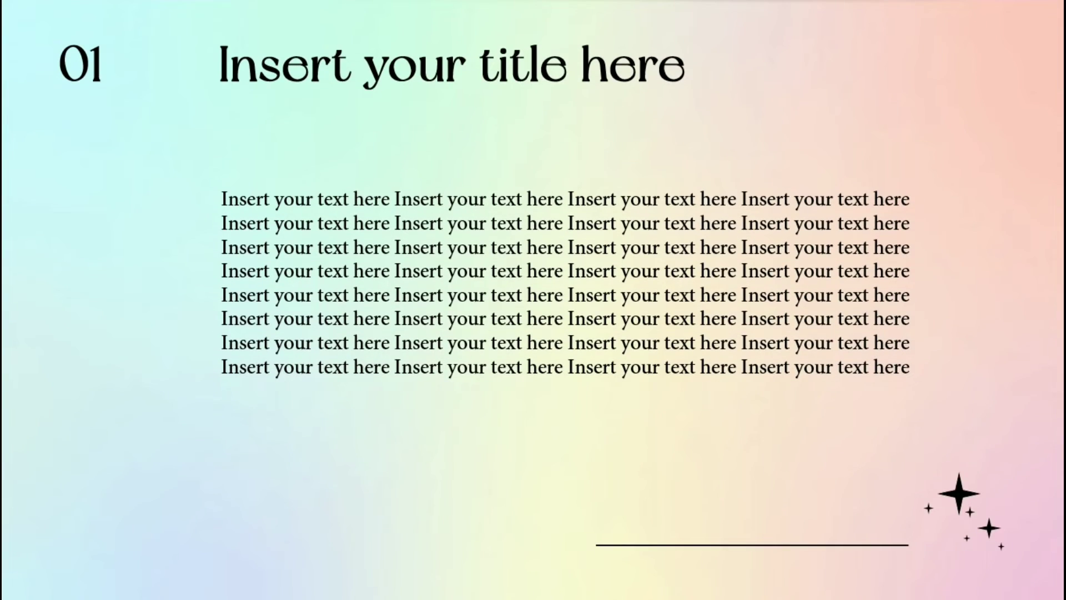
key("Right")
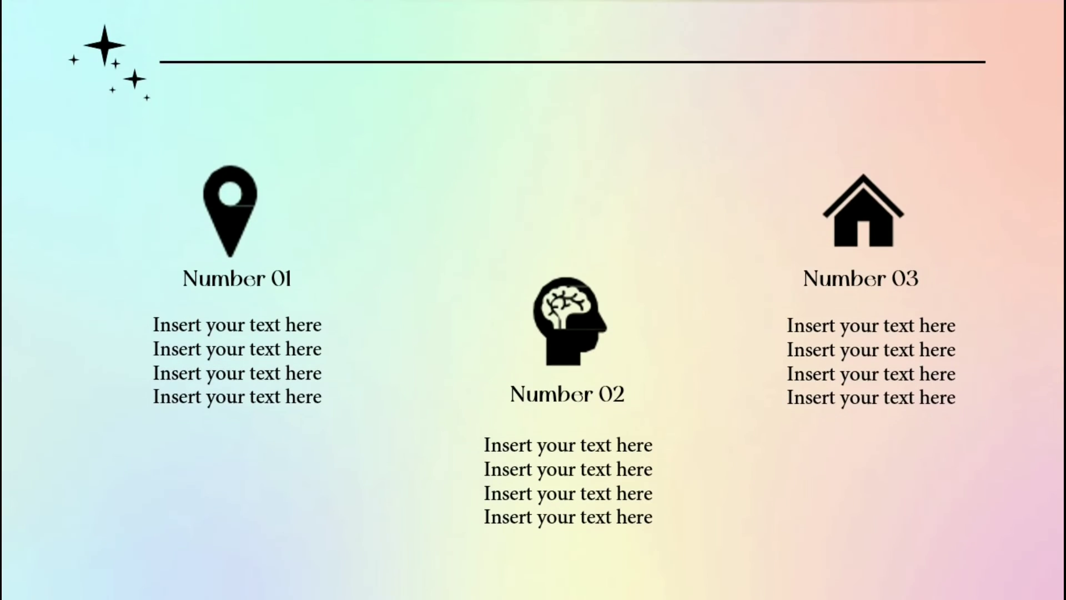
key("Right")
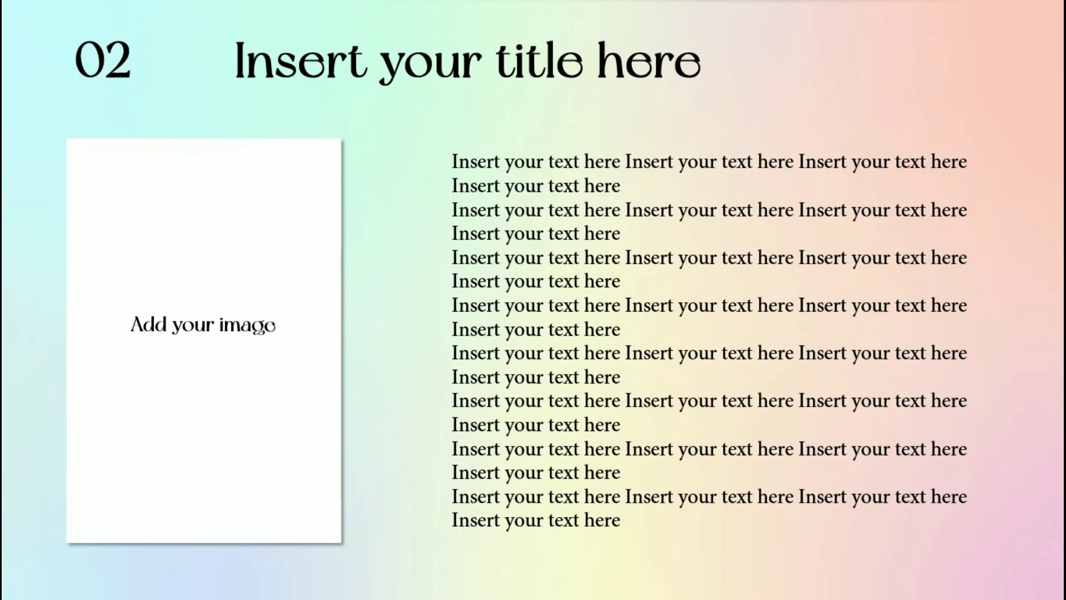
key("Right")
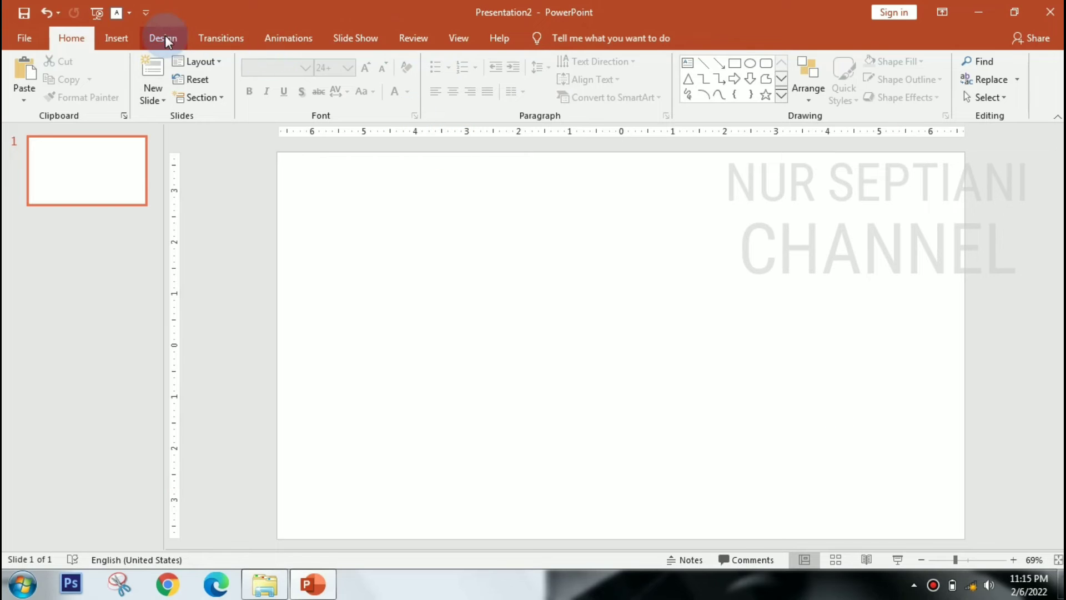
Fill the slide background with the bg gradient picture and apply it to all slides.
left_click(163, 38)
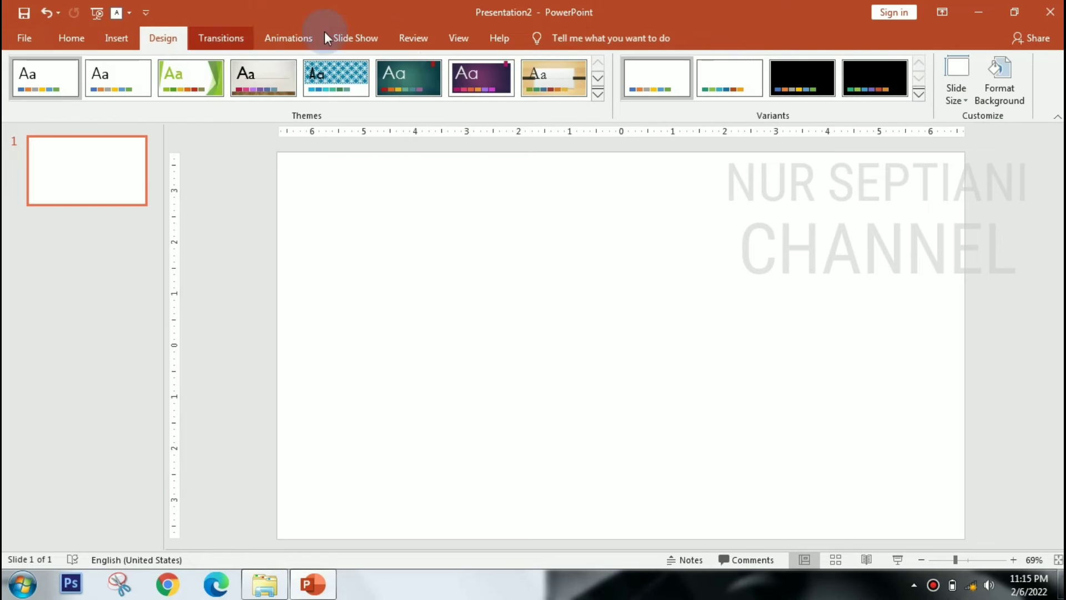
left_click(1014, 94)
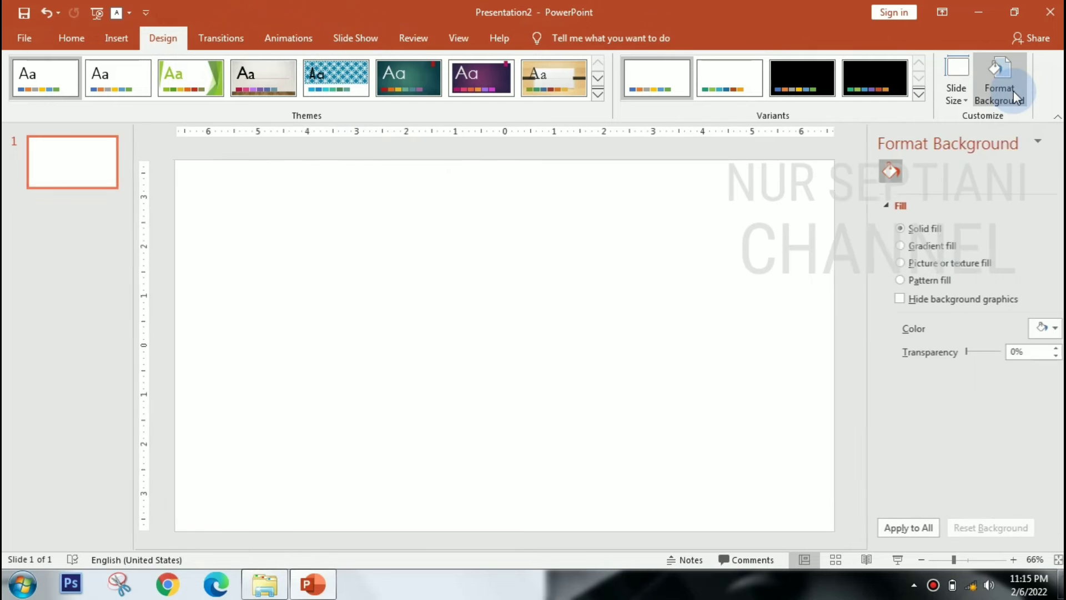
left_click(942, 264)
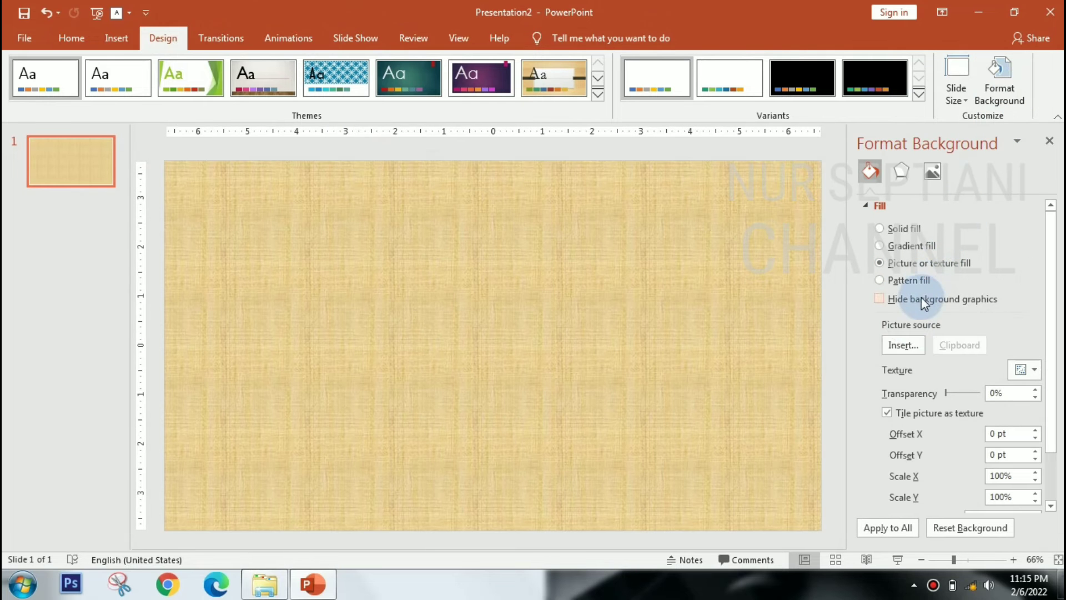
left_click(904, 344)
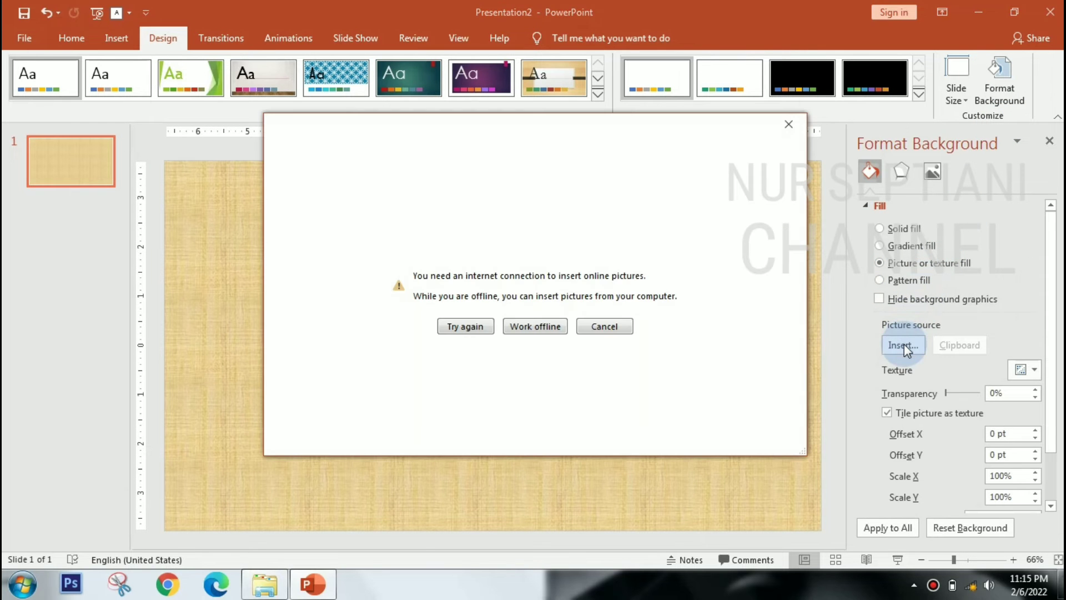
left_click(548, 331)
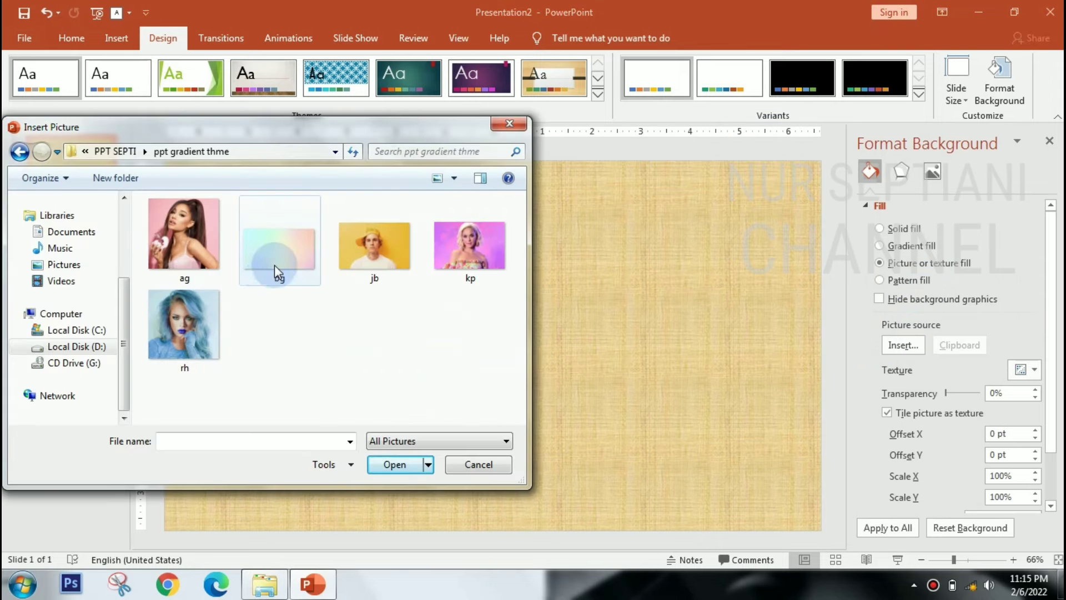
left_click(274, 264)
left_click(396, 465)
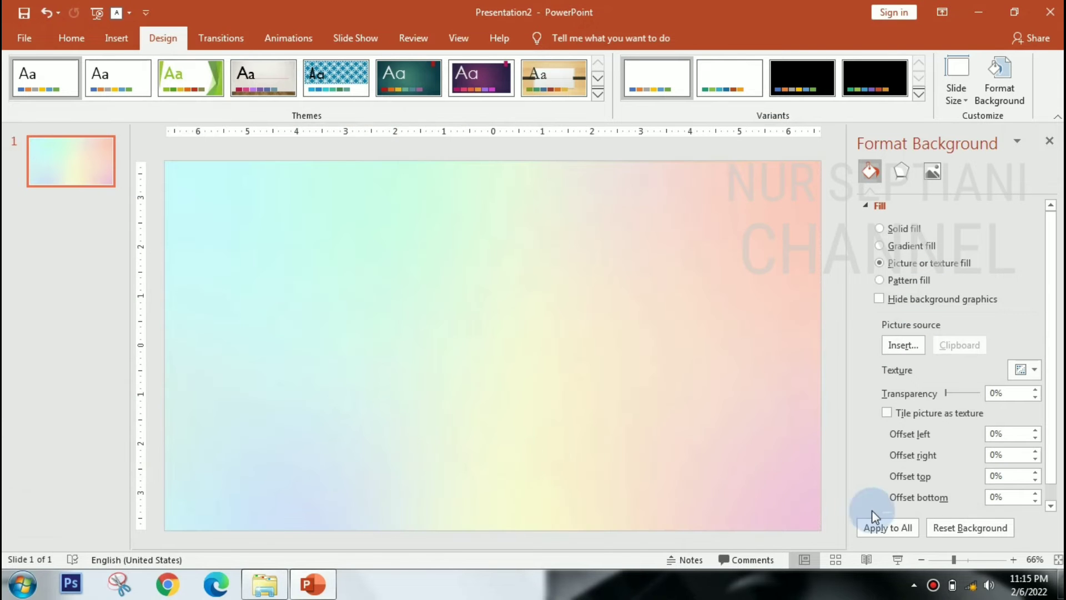
left_click(877, 528)
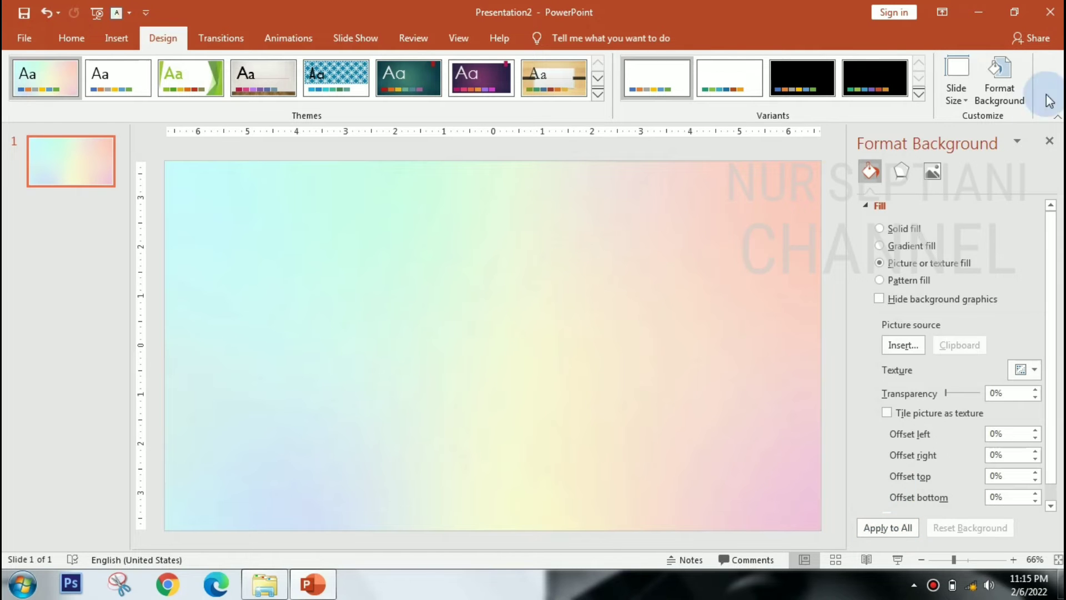
left_click(1049, 141)
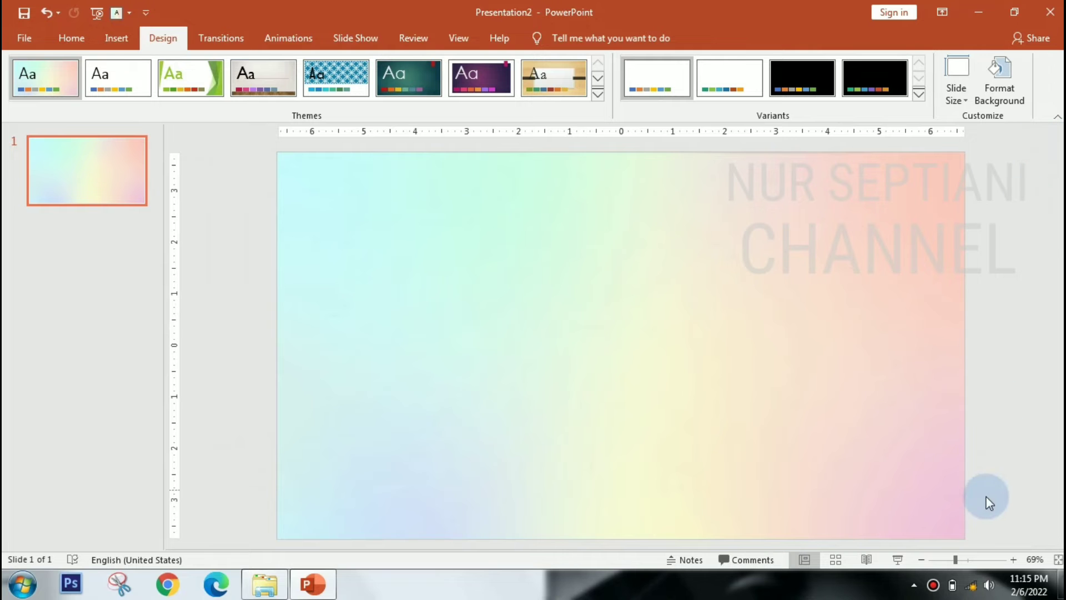
Draw a text box near the slide centre and type Cool Gradient.
left_click(126, 42)
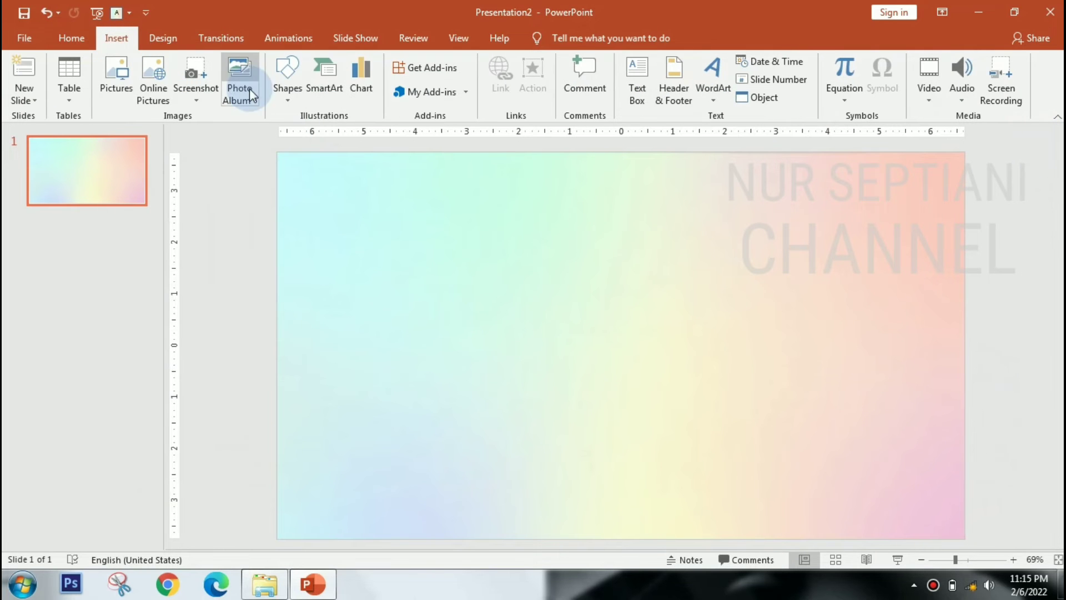
left_click(645, 90)
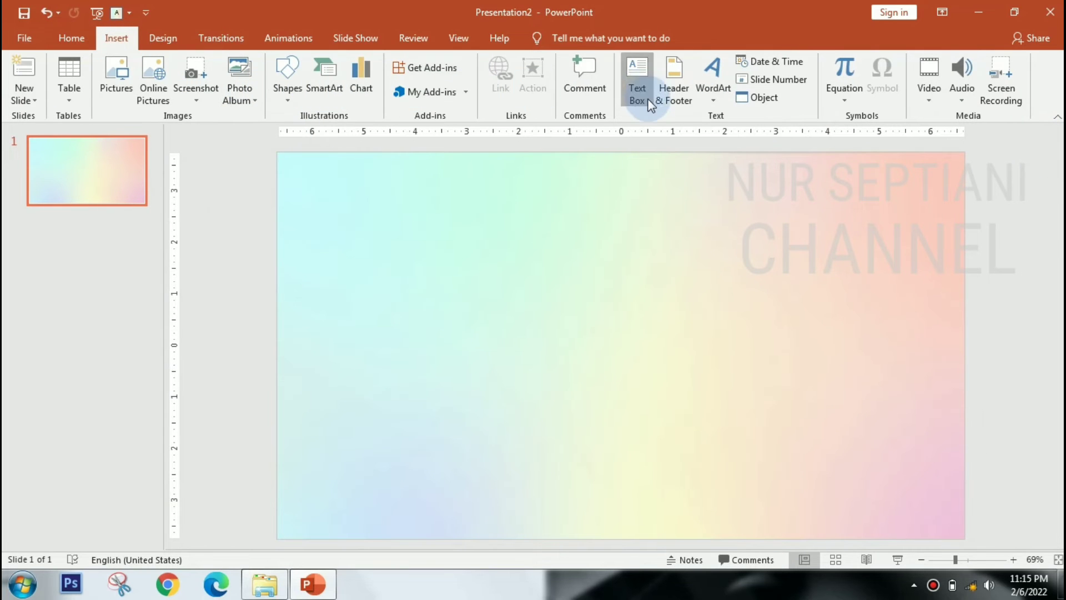
left_click_drag(740, 349, 522, 286)
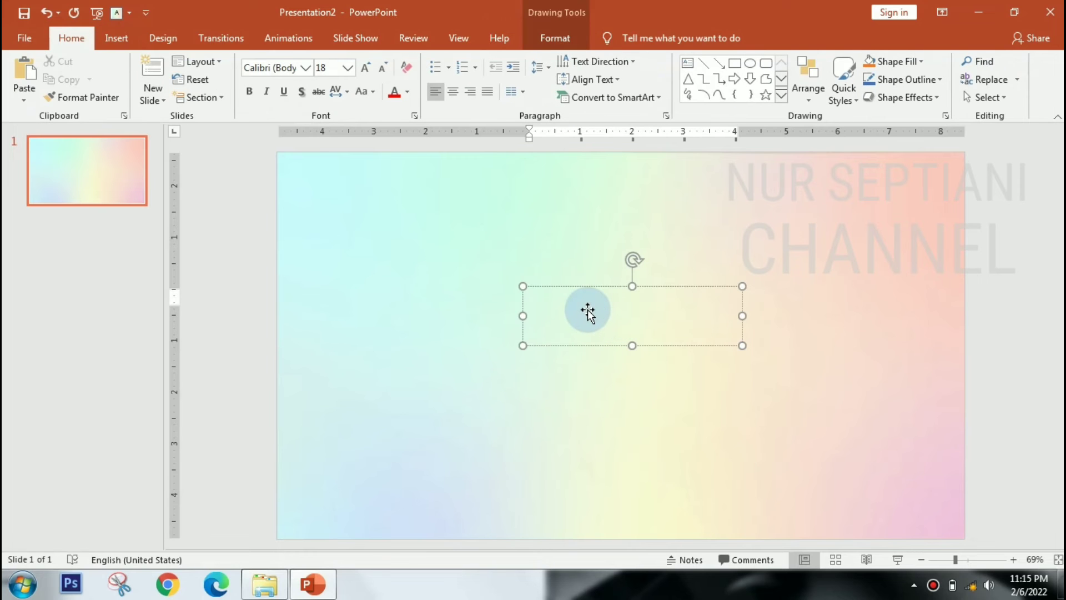
type("q")
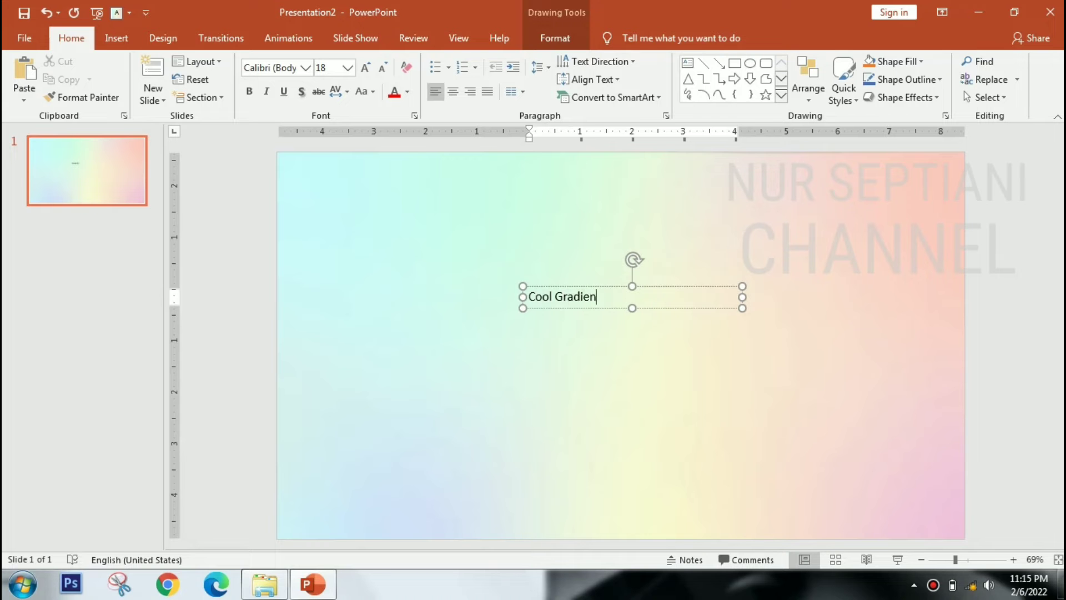
Set the Cool Gradient text in the NewYork font.
key("ctrl+a")
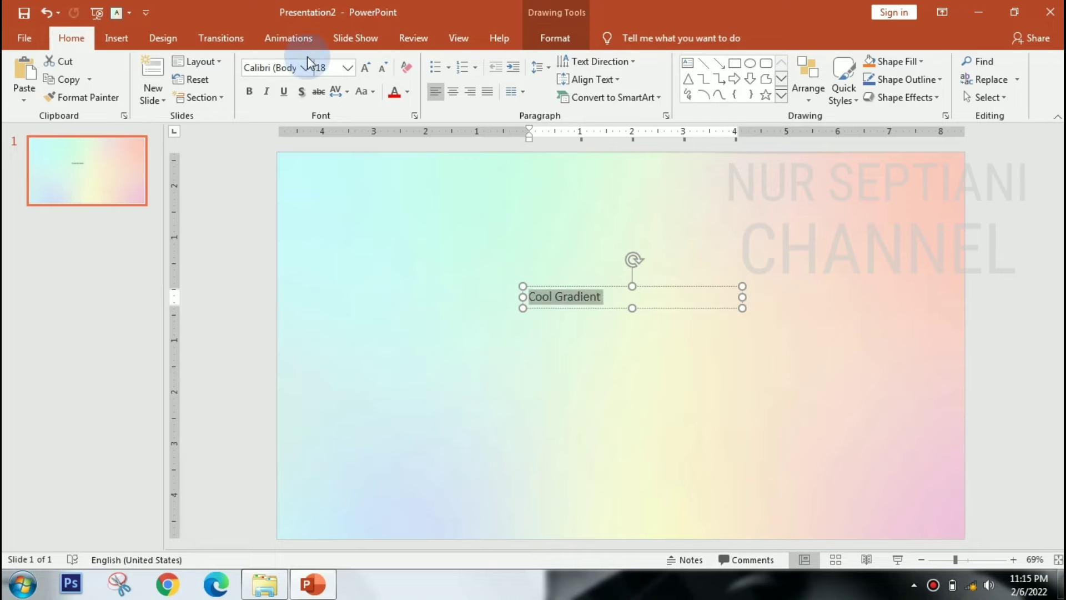
left_click(305, 67)
left_click_drag(454, 104, 489, 368)
Apply NewYork to the title, enlarge it to 44 pt and widen its box.
left_click(312, 265)
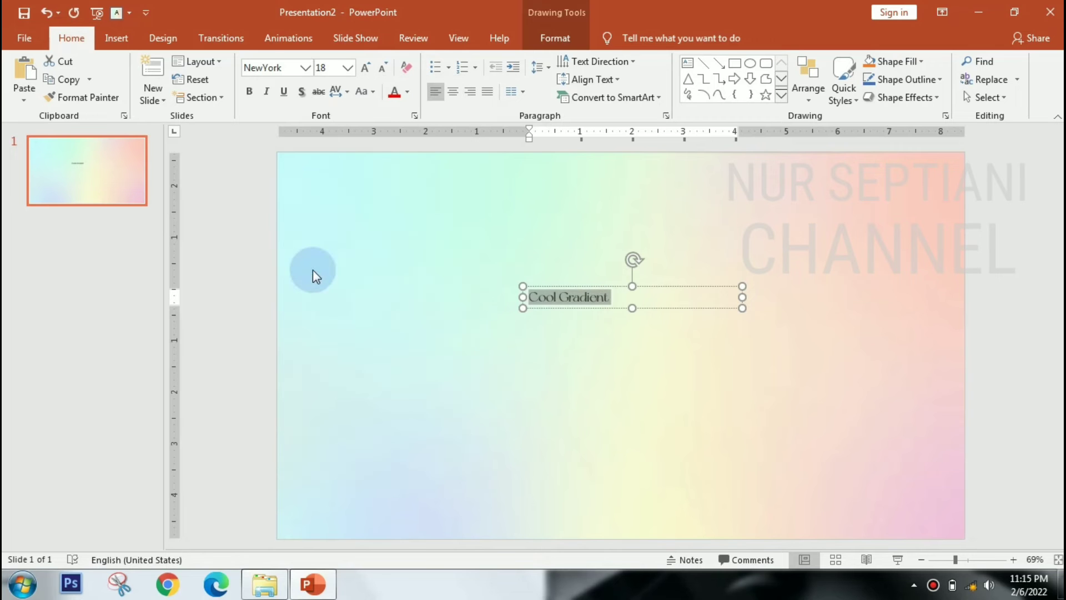
left_click(363, 68)
left_click(364, 68)
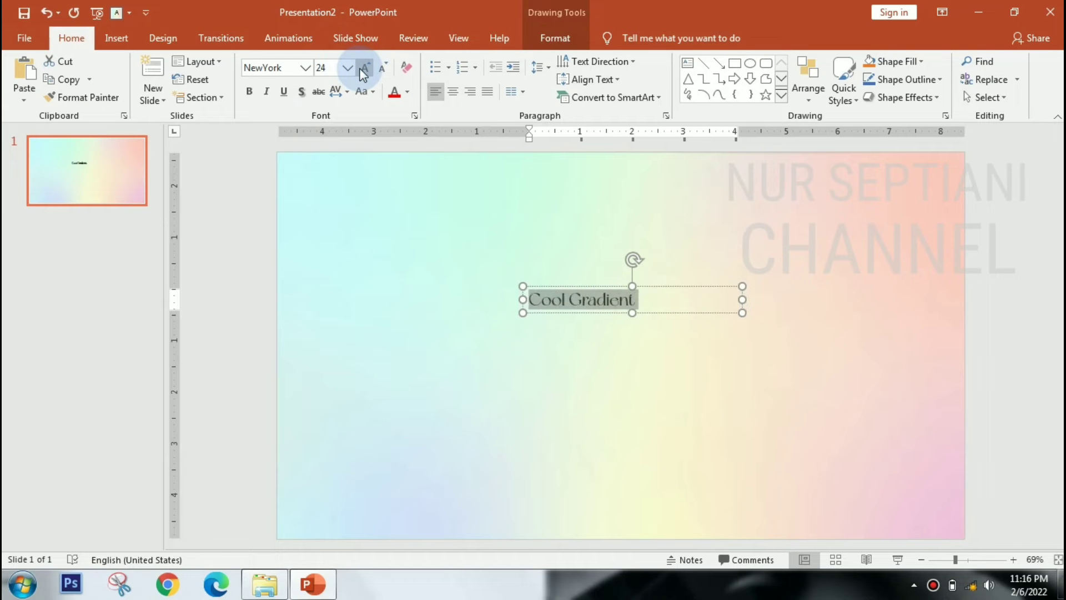
left_click(364, 68)
left_click(364, 68)
left_click(363, 68)
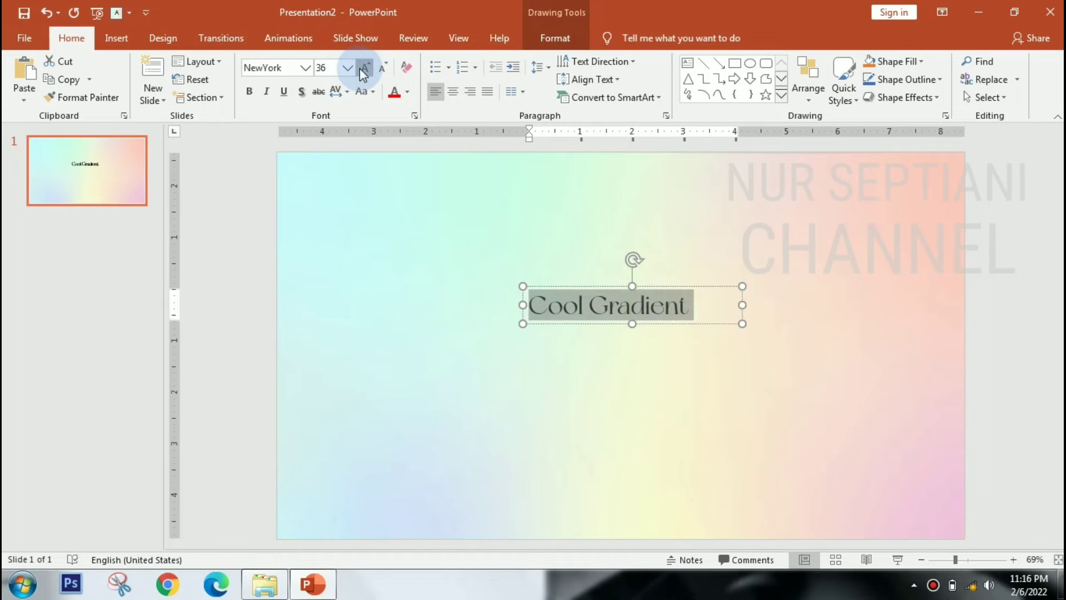
left_click(362, 68)
left_click(362, 68)
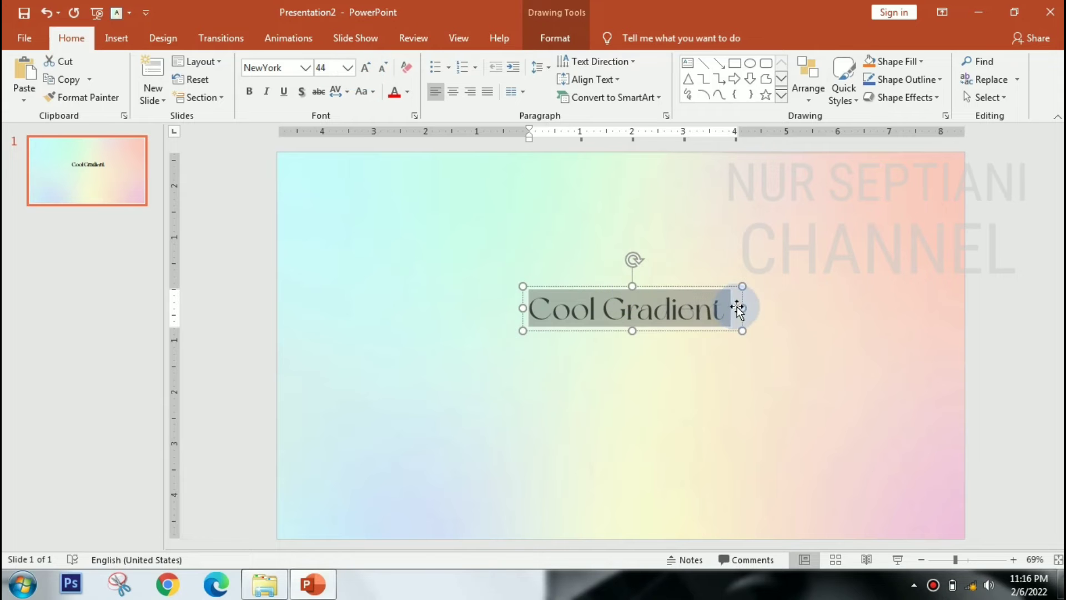
left_click_drag(742, 308, 852, 308)
Make the Cool Gradient title bold and increase it to 54 pt.
left_click(590, 307)
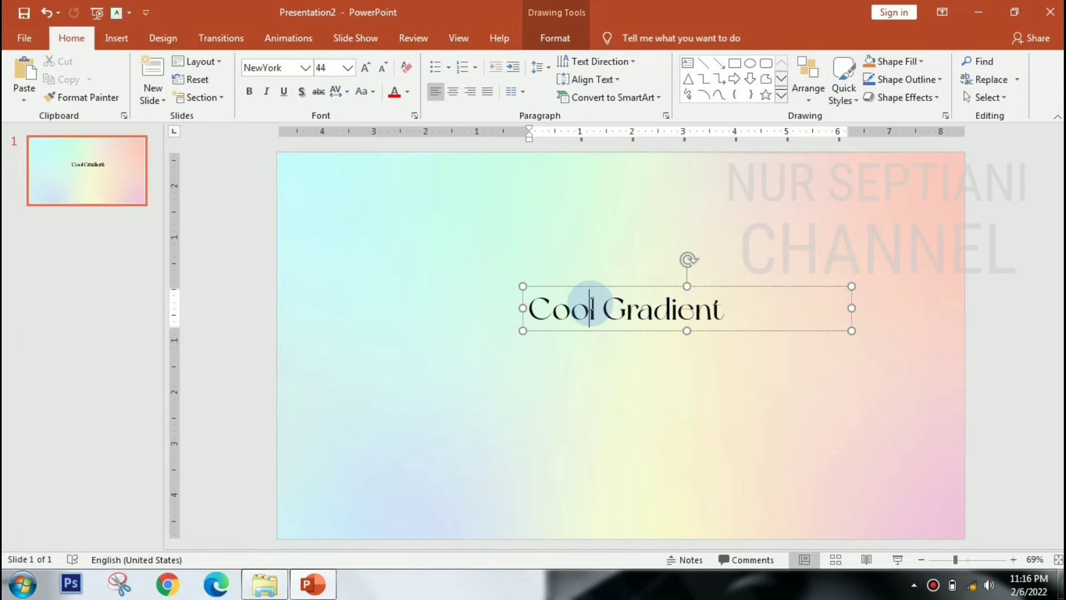
triple_click(590, 306)
left_click(249, 96)
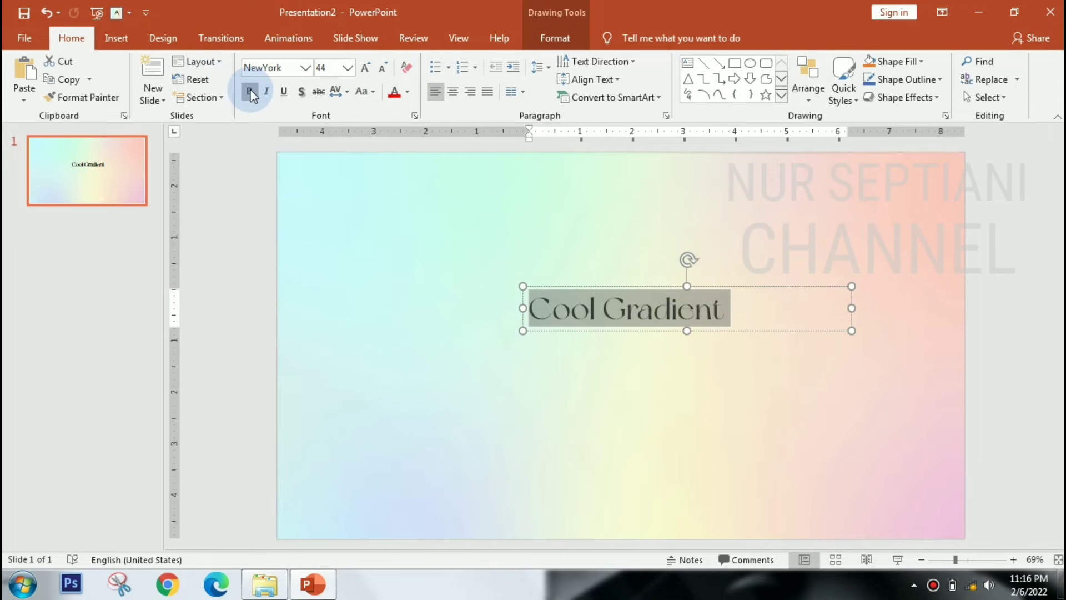
left_click(369, 68)
left_click(367, 69)
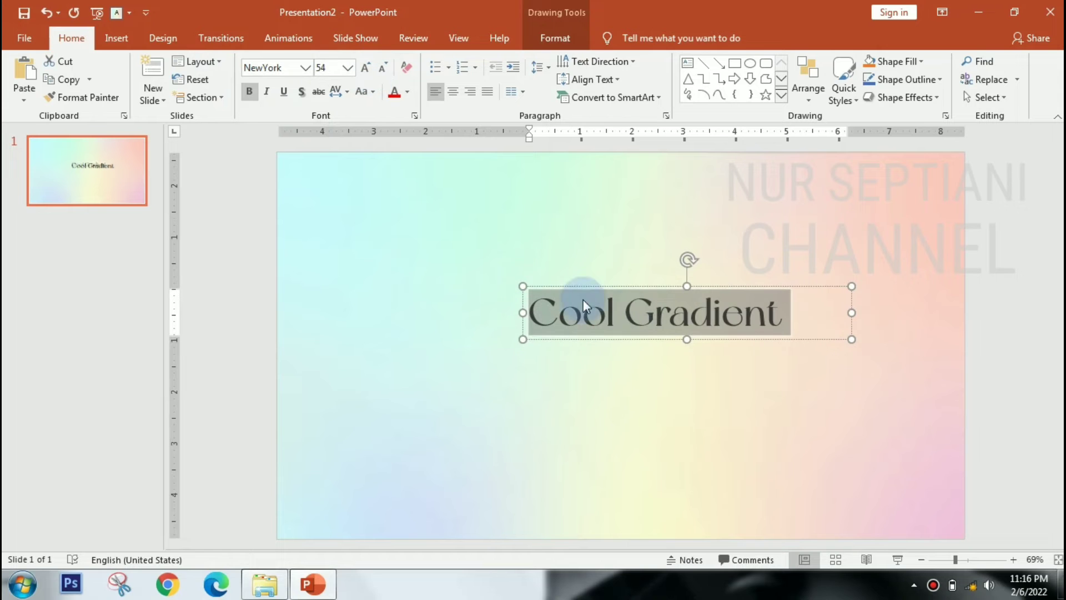
Centre the title on the slide, enlarge it to 60 pt and deselect it.
mouse_move(642, 344)
left_mouse_down()
mouse_move(591, 362)
mouse_move(648, 378)
mouse_move(570, 374)
left_mouse_up()
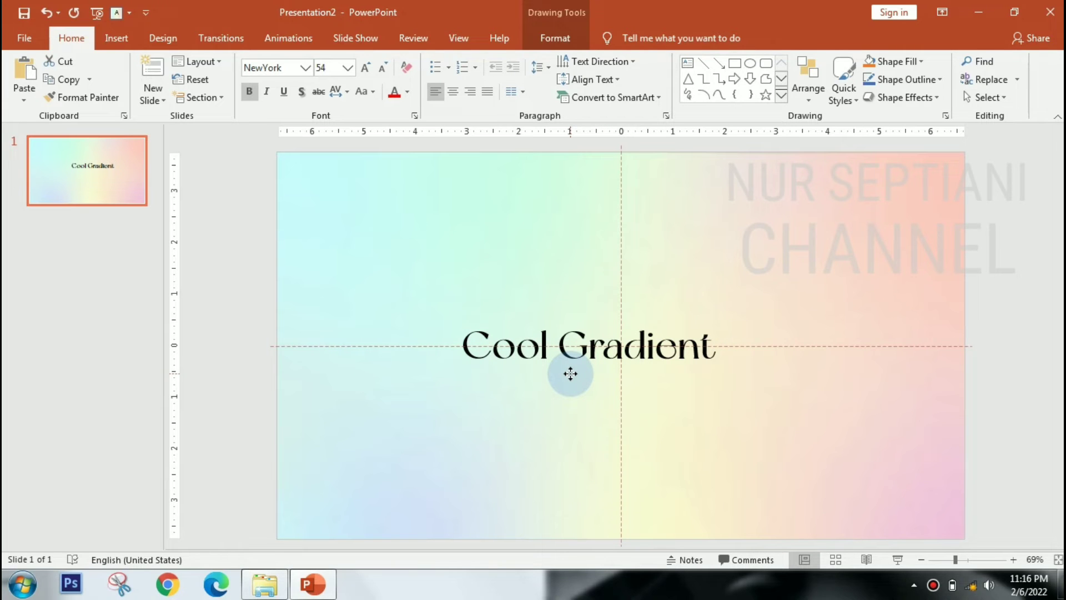
left_click_drag(570, 374, 659, 377)
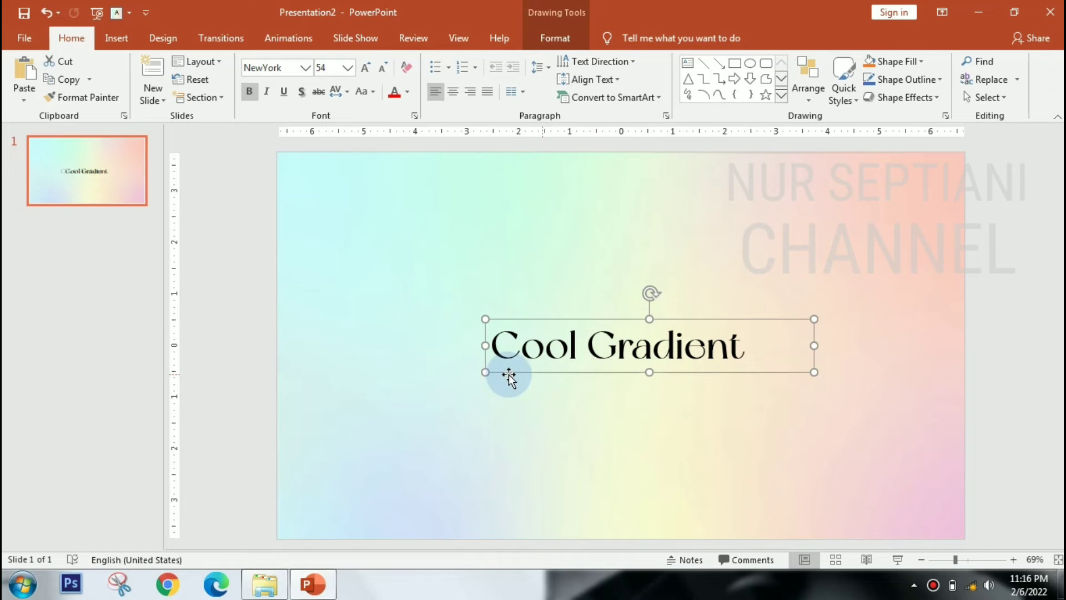
left_click(553, 354)
key("ctrl+a")
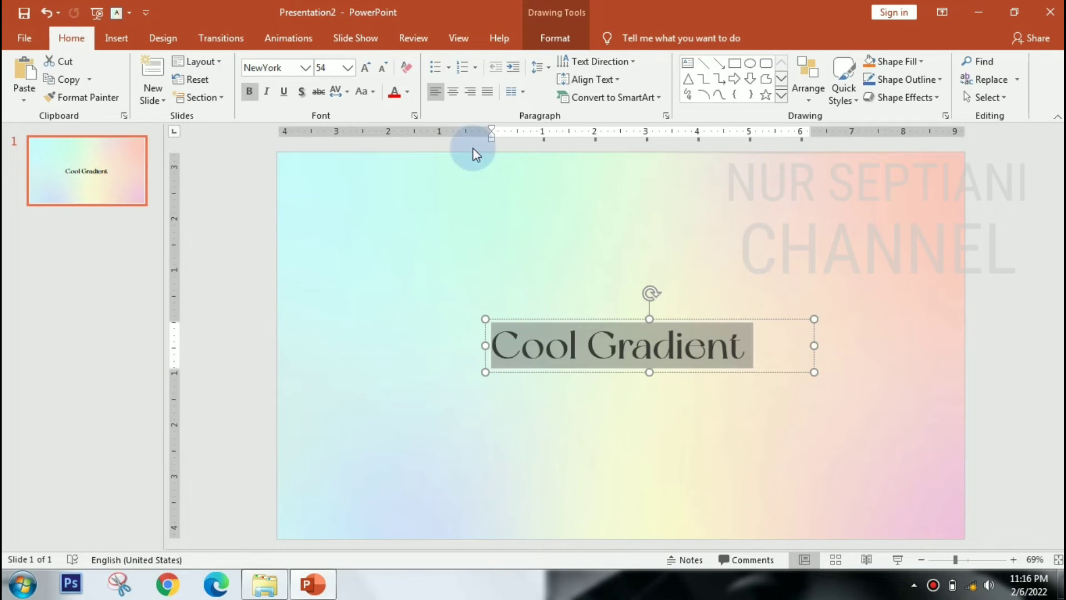
left_click(360, 72)
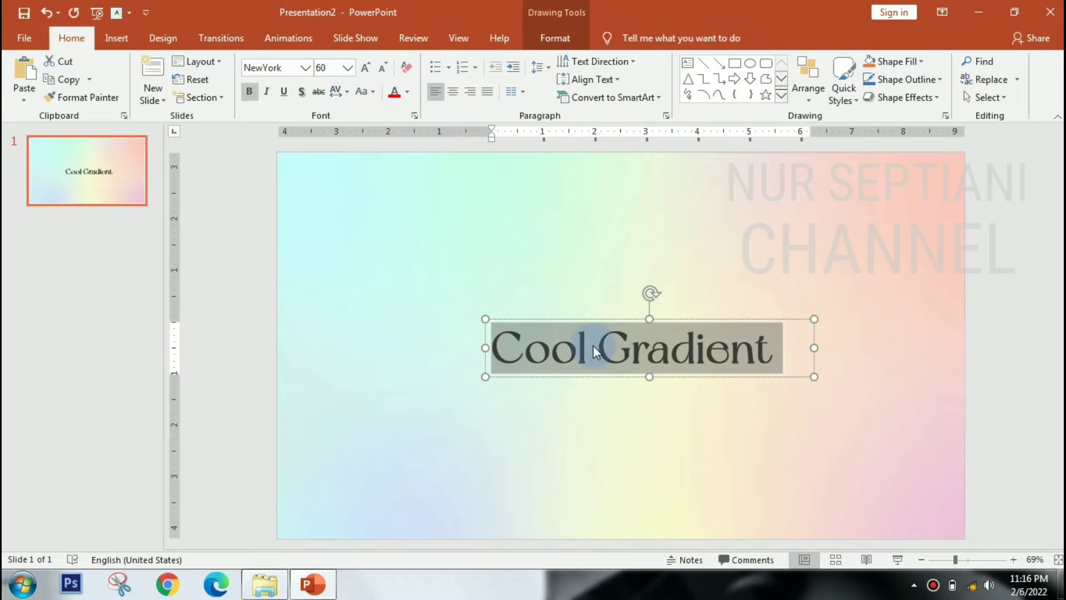
left_click(635, 376)
left_click_drag(635, 376, 619, 379)
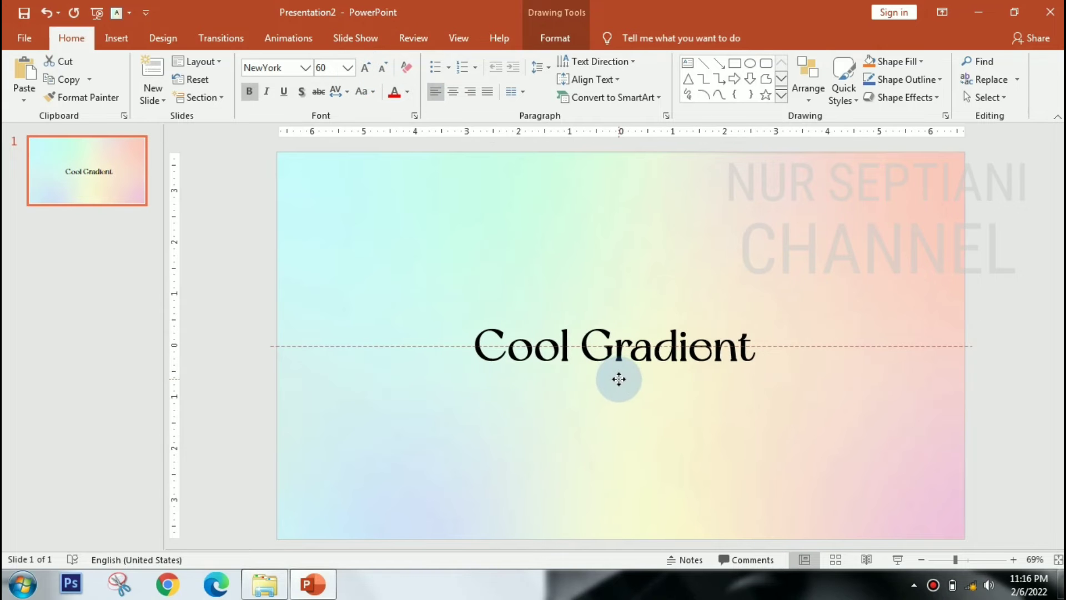
left_click(265, 283)
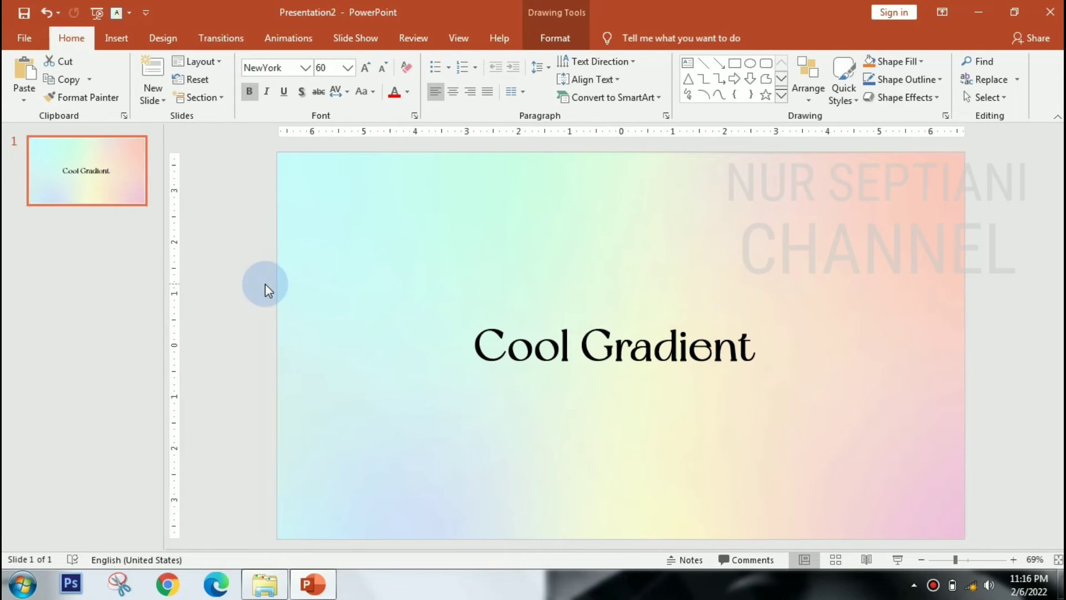
Add a 'By Your Name' text box below the title with 'Your Name' in red.
left_click(116, 38)
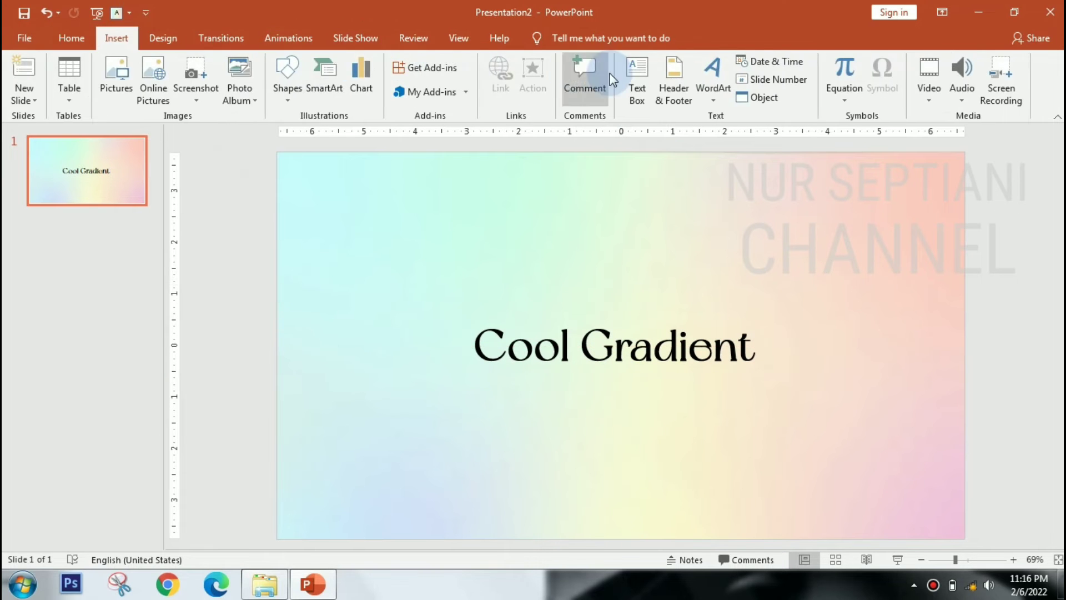
left_click(637, 78)
left_click_drag(650, 373, 745, 396)
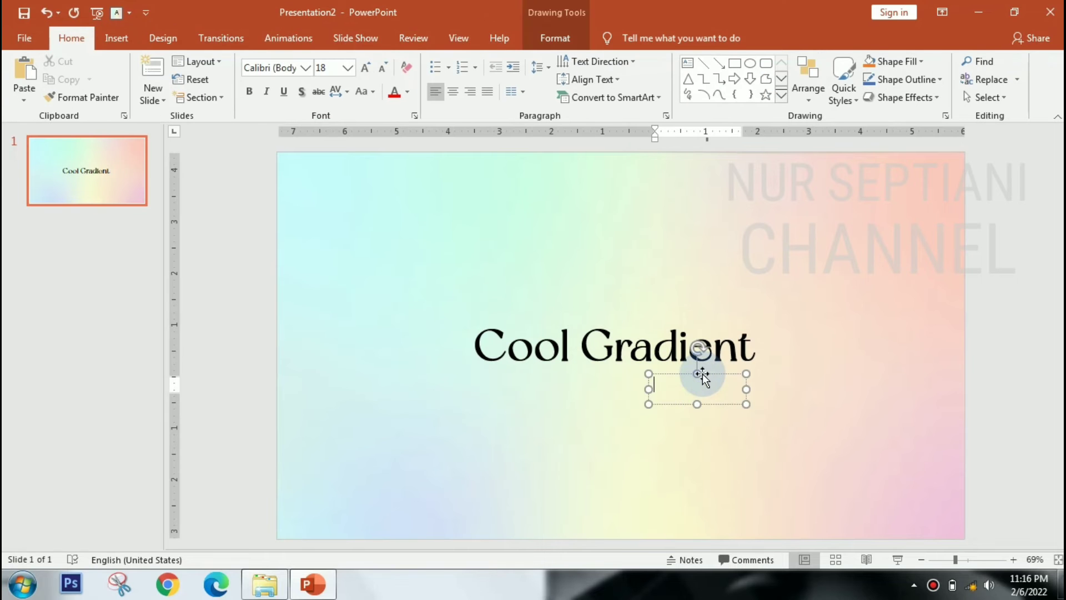
type("by")
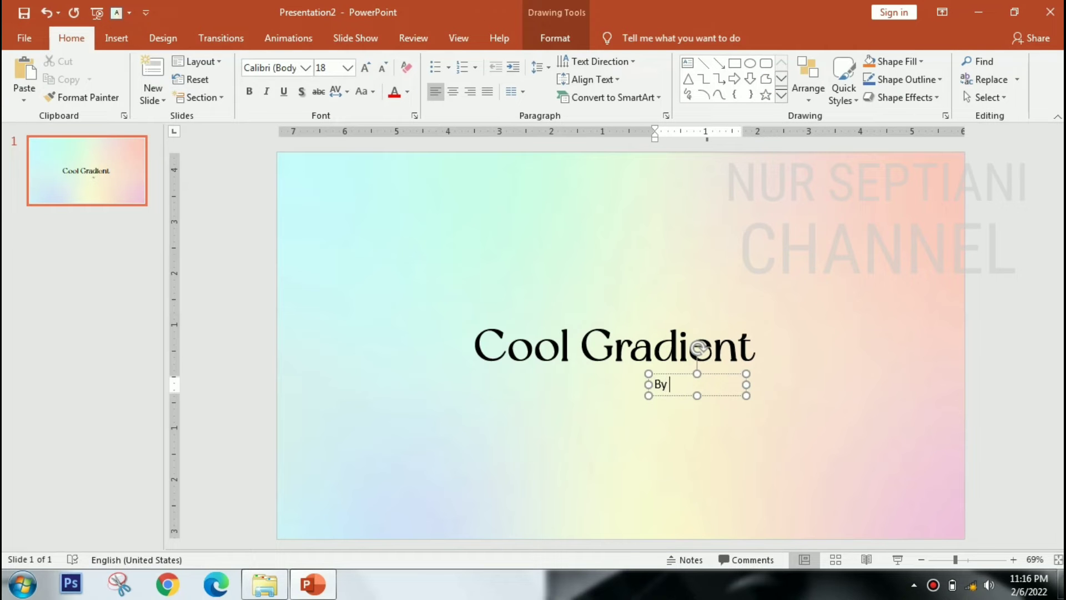
type(" Yu")
type("Na")
type("me")
type("u")
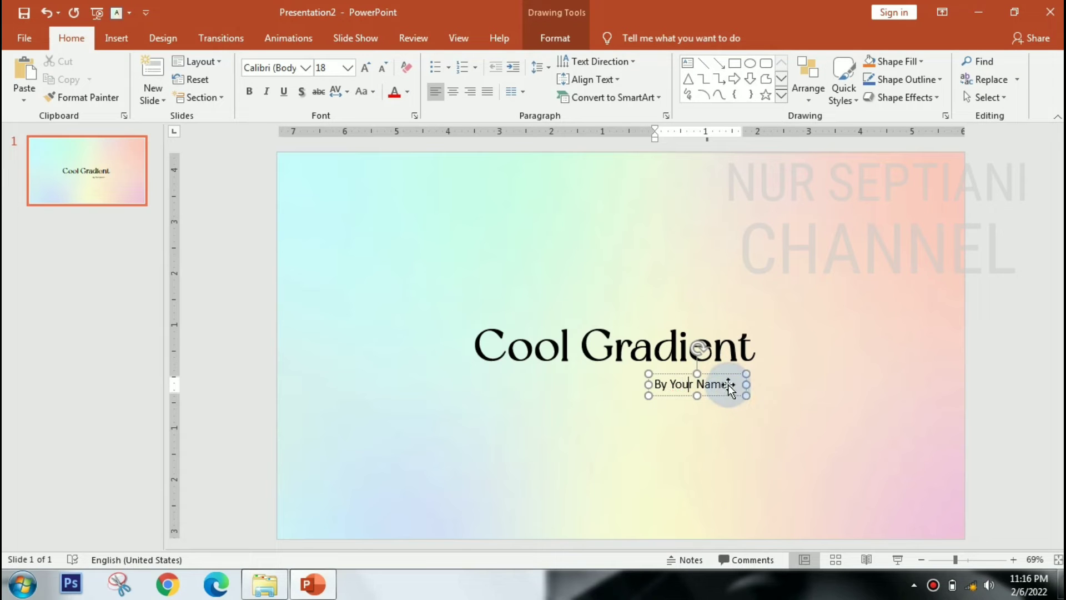
left_click_drag(728, 384, 689, 382)
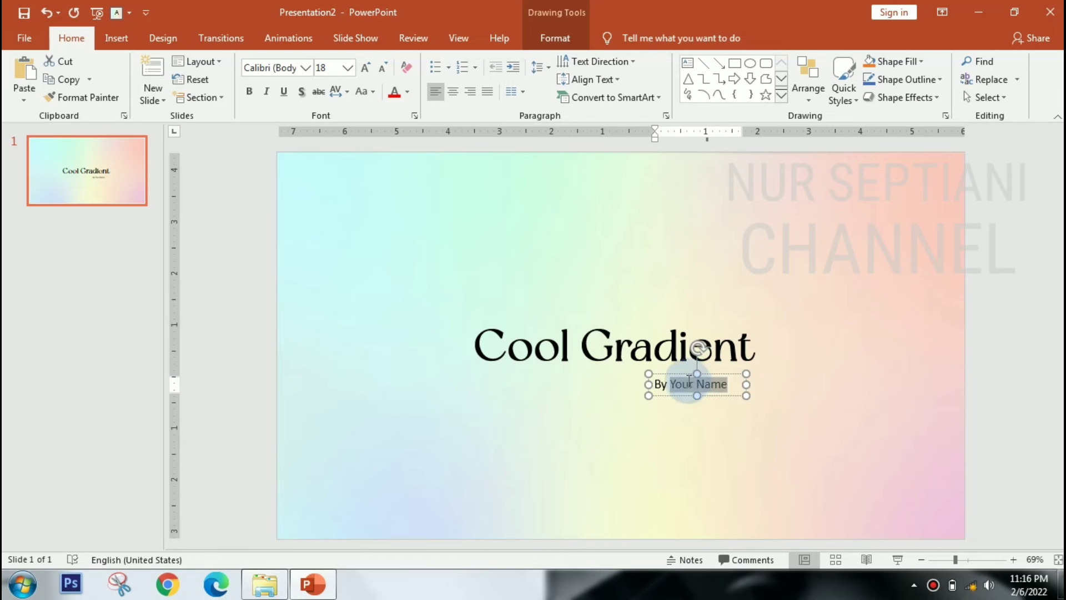
left_click(394, 91)
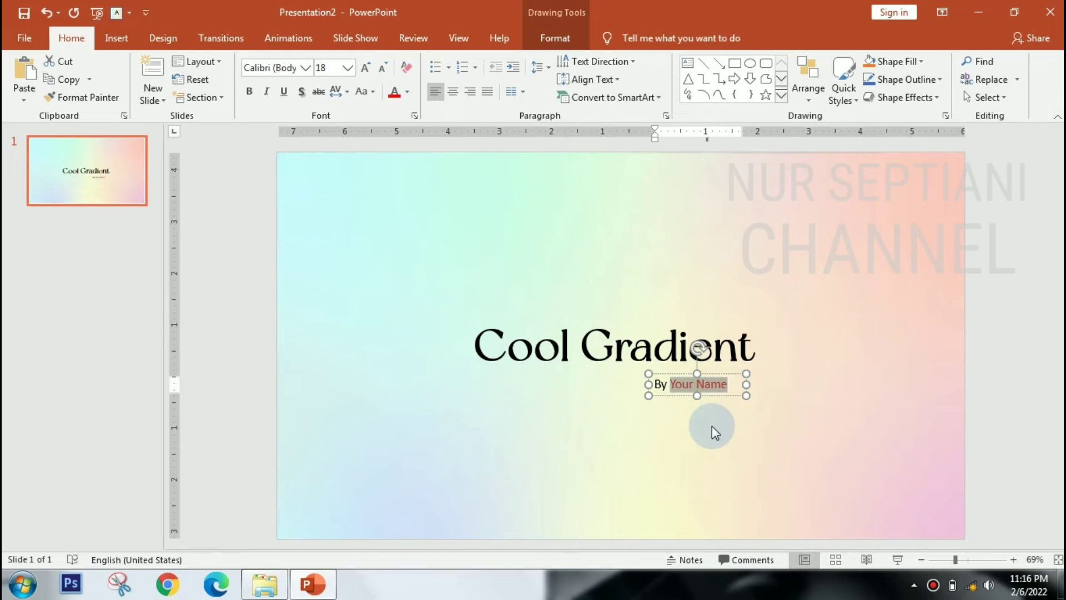
Set the subtitle to Adobe Hebrew at 20 pt.
left_click(305, 68)
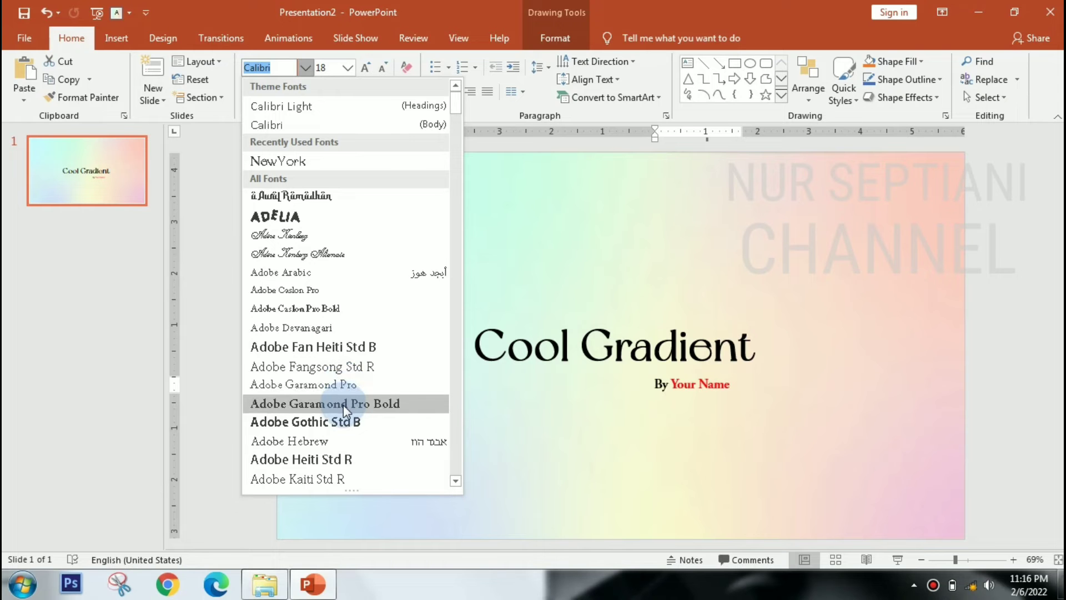
left_click(336, 436)
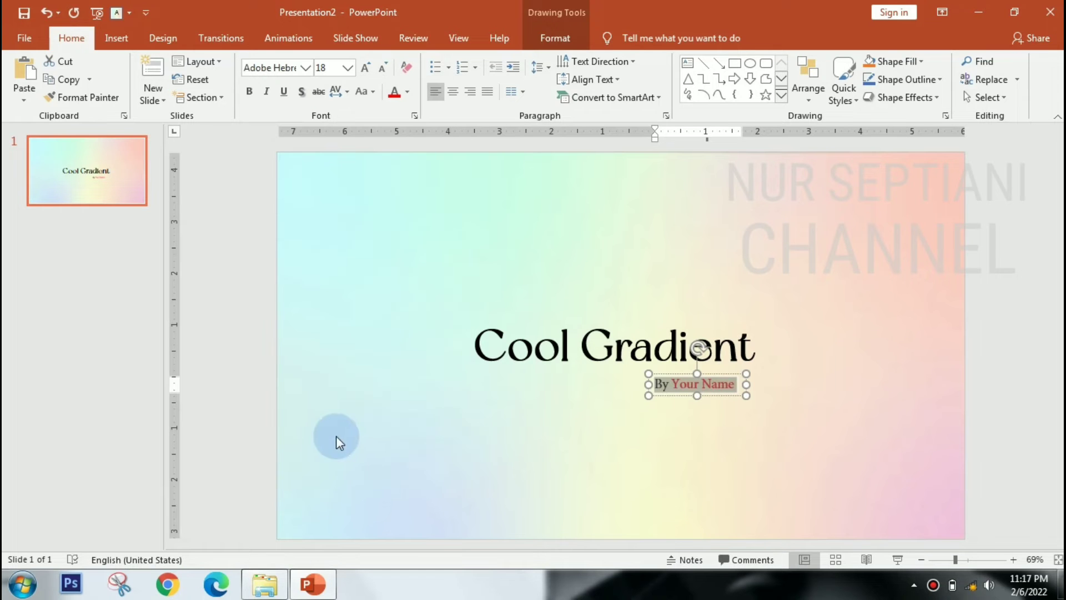
left_click(367, 68)
Widen the subtitle box to one line and position it directly under the title.
mouse_move(747, 392)
left_mouse_down()
mouse_move(797, 396)
mouse_move(712, 388)
left_mouse_up()
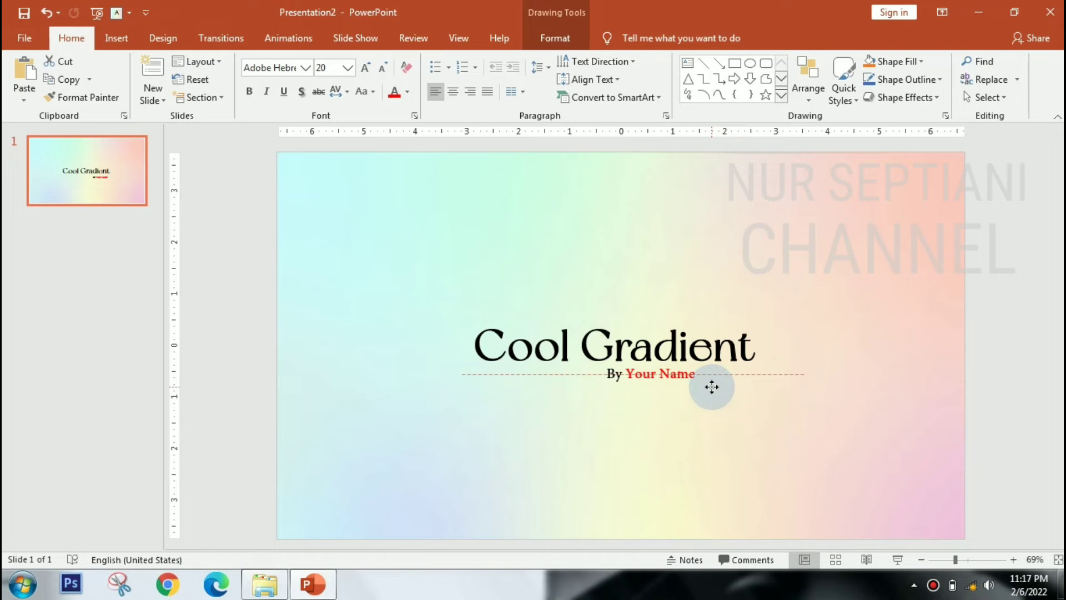
left_click_drag(712, 387, 704, 391)
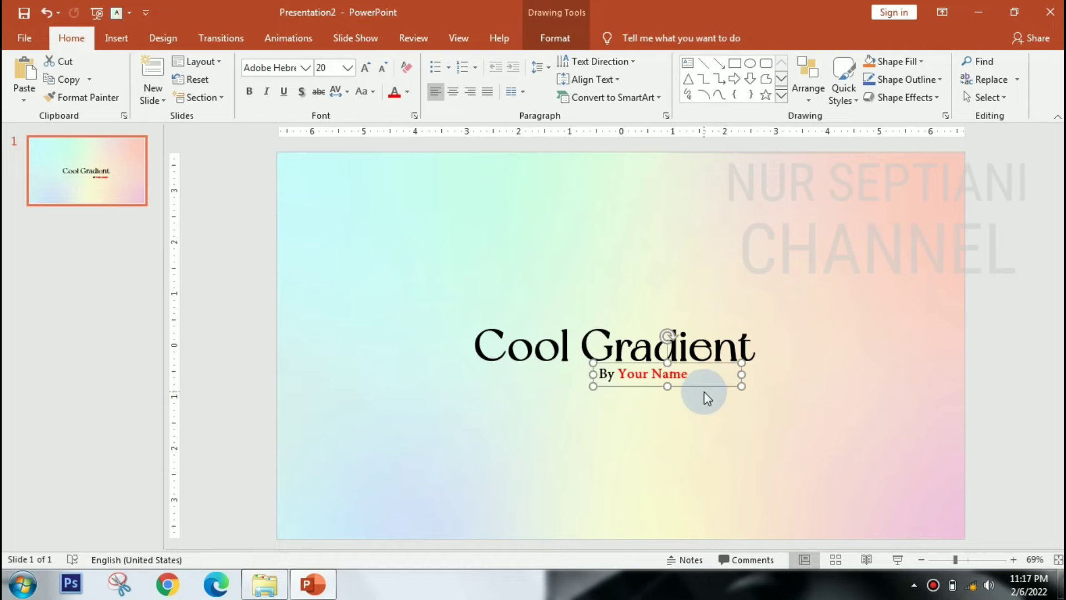
left_click(990, 310)
left_click(679, 381)
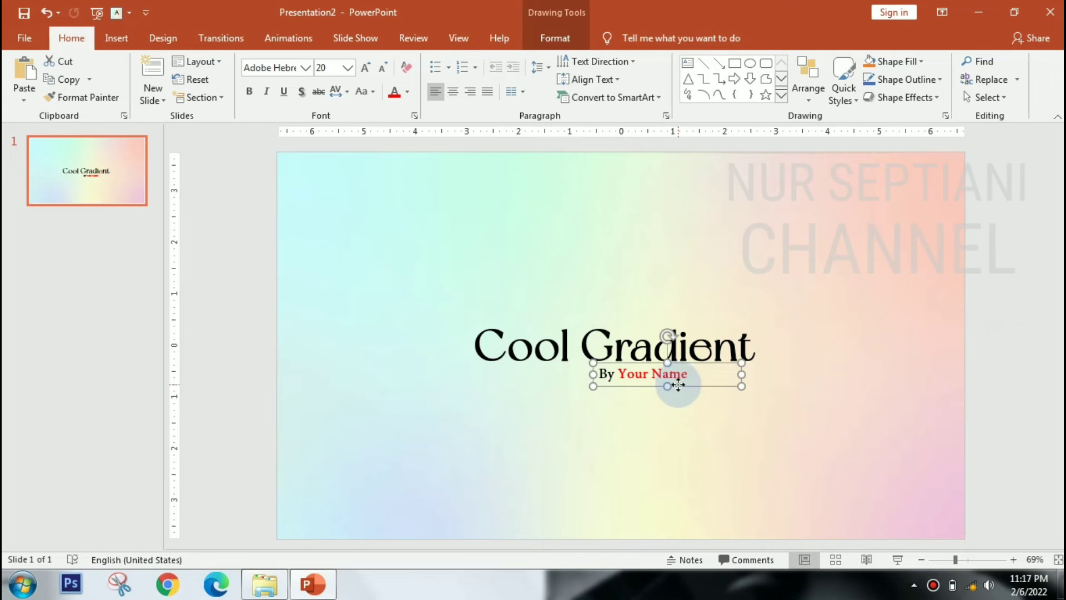
key("ctrl+z")
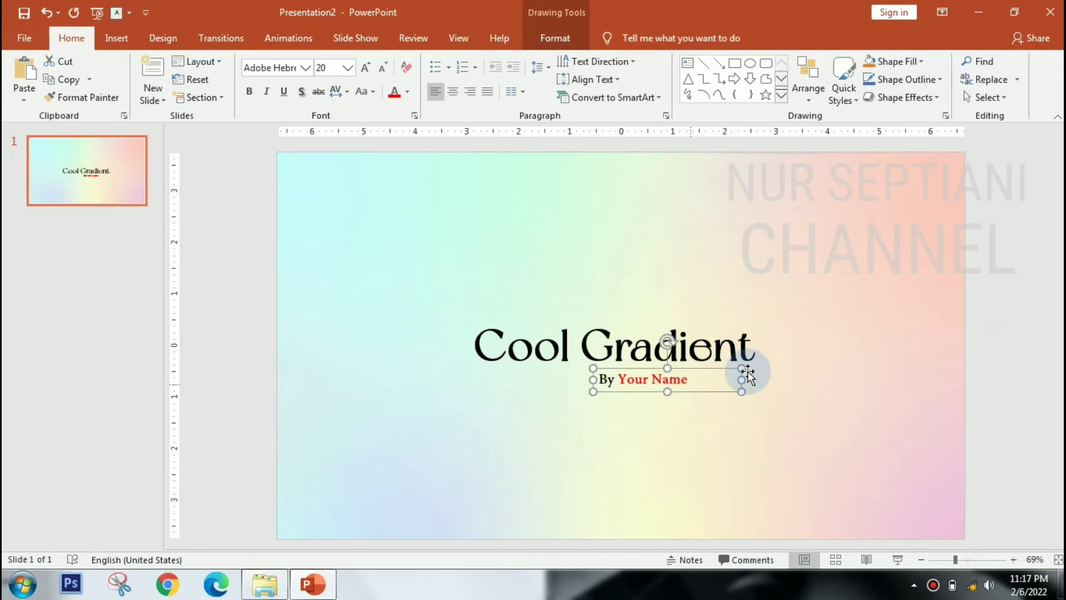
key("ctrl+y")
left_click(974, 295)
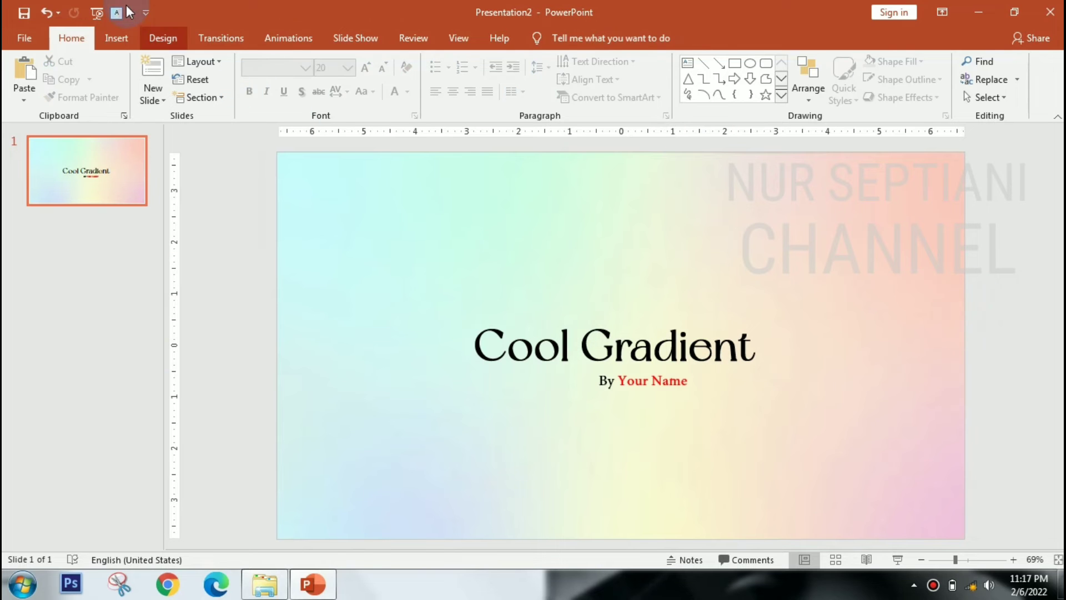
Draw a thicker black horizontal line above the title's left side.
left_click(117, 38)
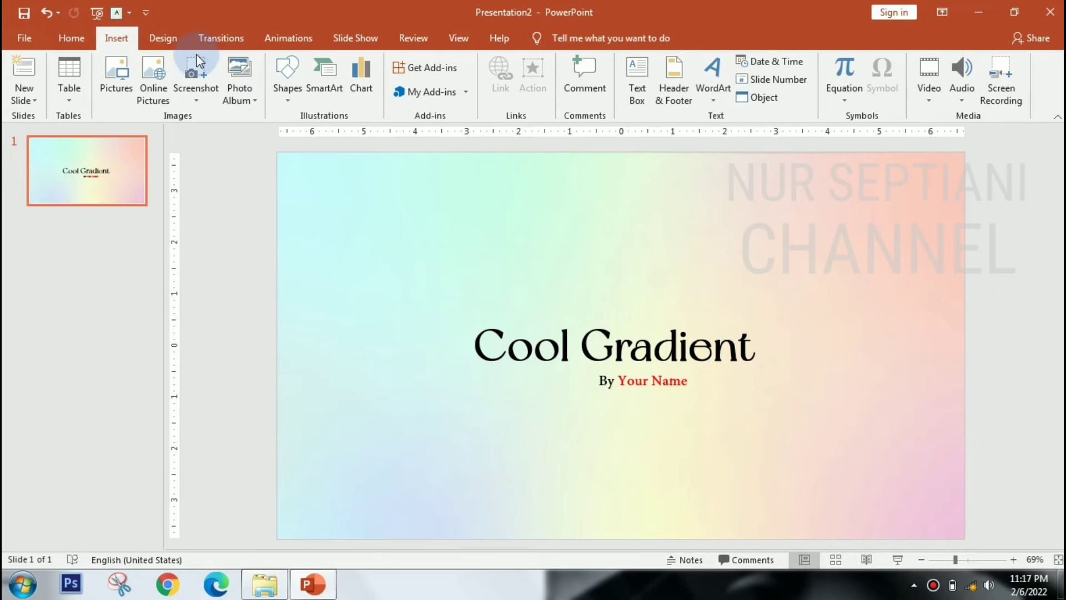
left_click(300, 89)
left_click(290, 136)
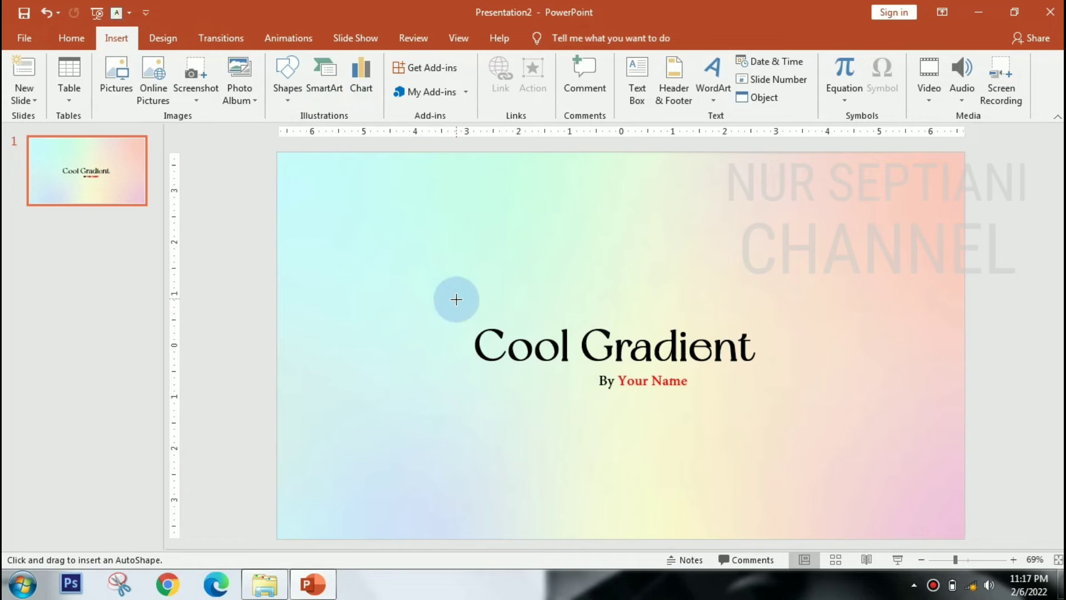
left_click_drag(449, 308, 571, 309)
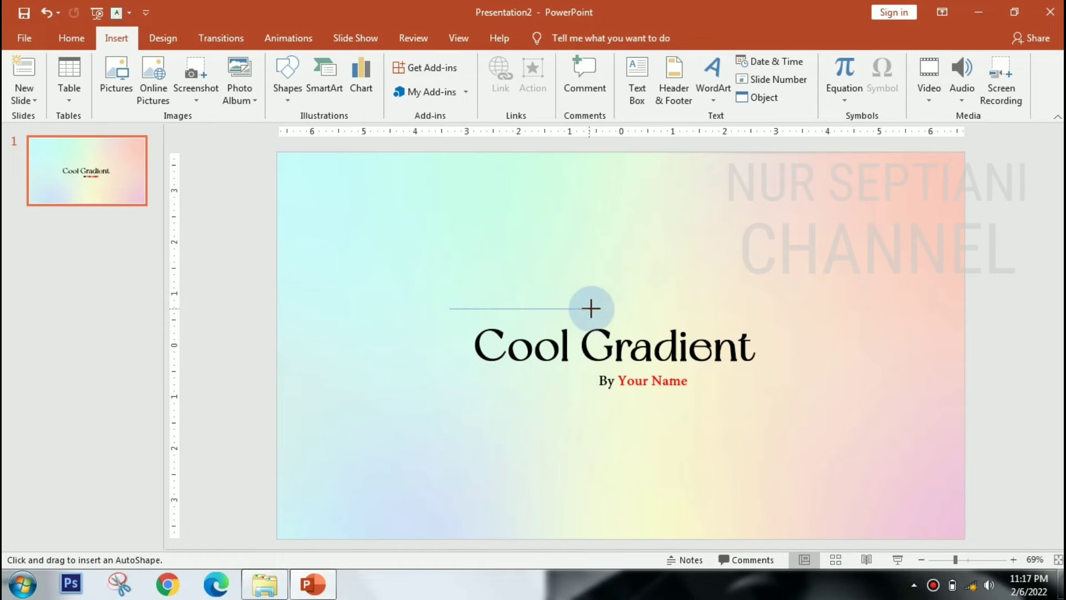
left_click_drag(571, 308, 594, 309)
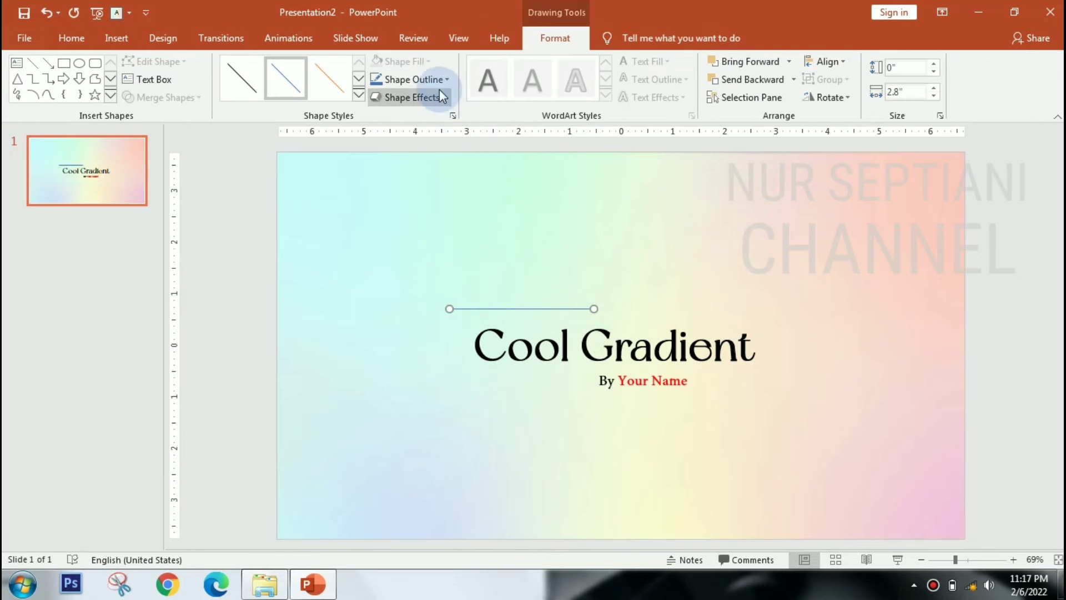
left_click(439, 81)
mouse_move(433, 275)
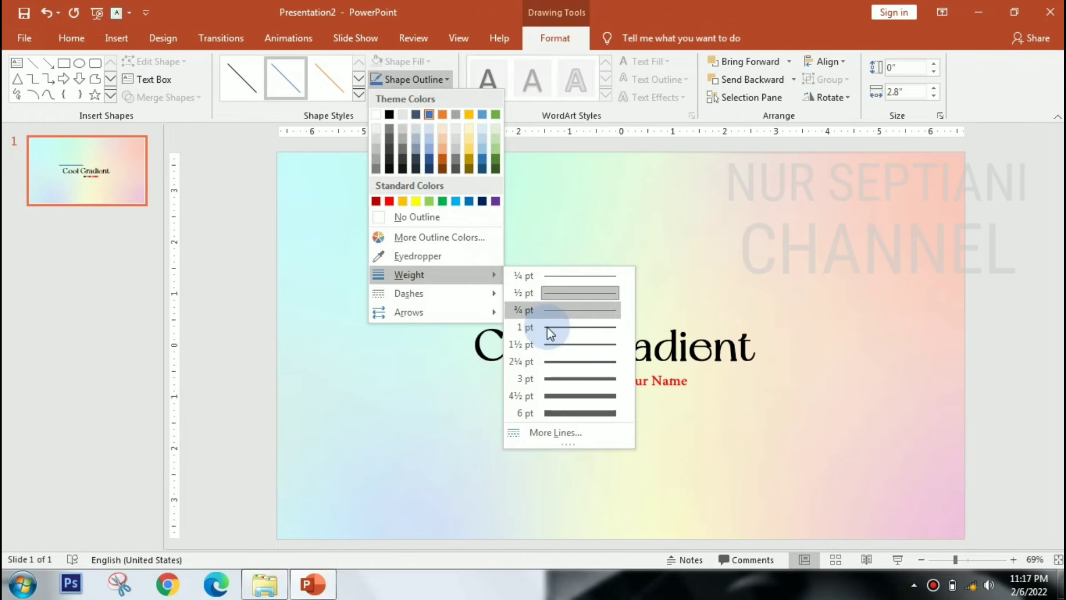
left_click(560, 362)
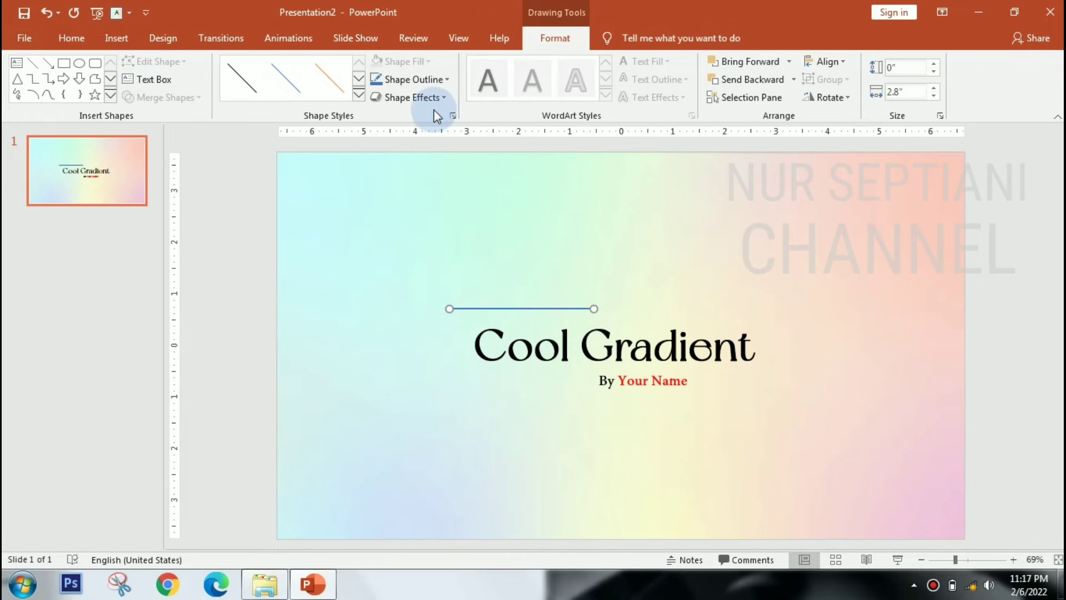
left_click(412, 79)
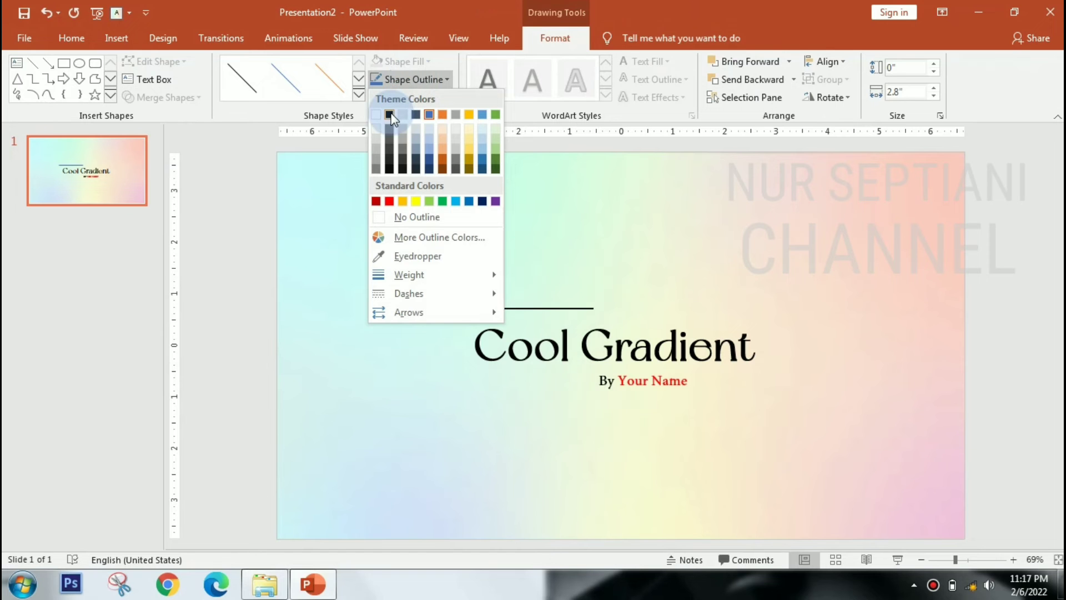
left_click(390, 114)
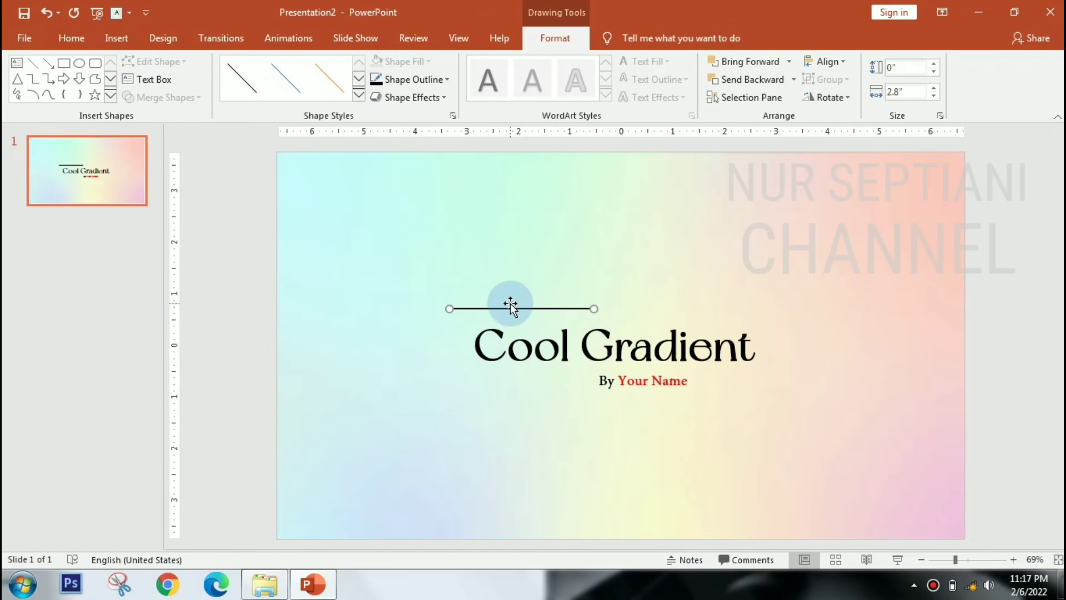
Copy the black line to sit below the right side of the subtitle.
left_click_drag(510, 311, 674, 409)
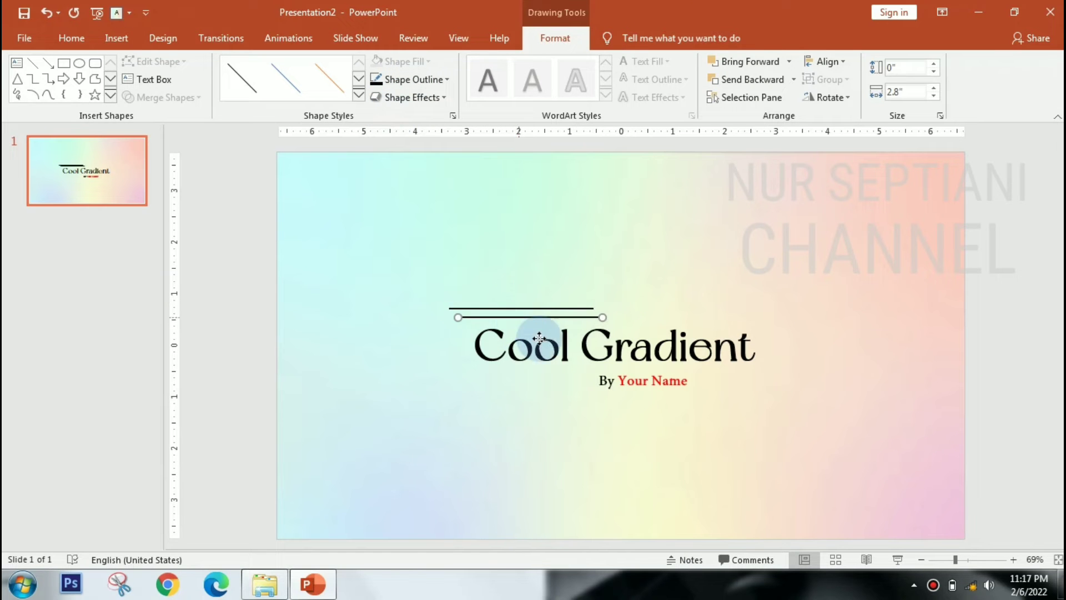
left_click_drag(676, 407, 676, 398)
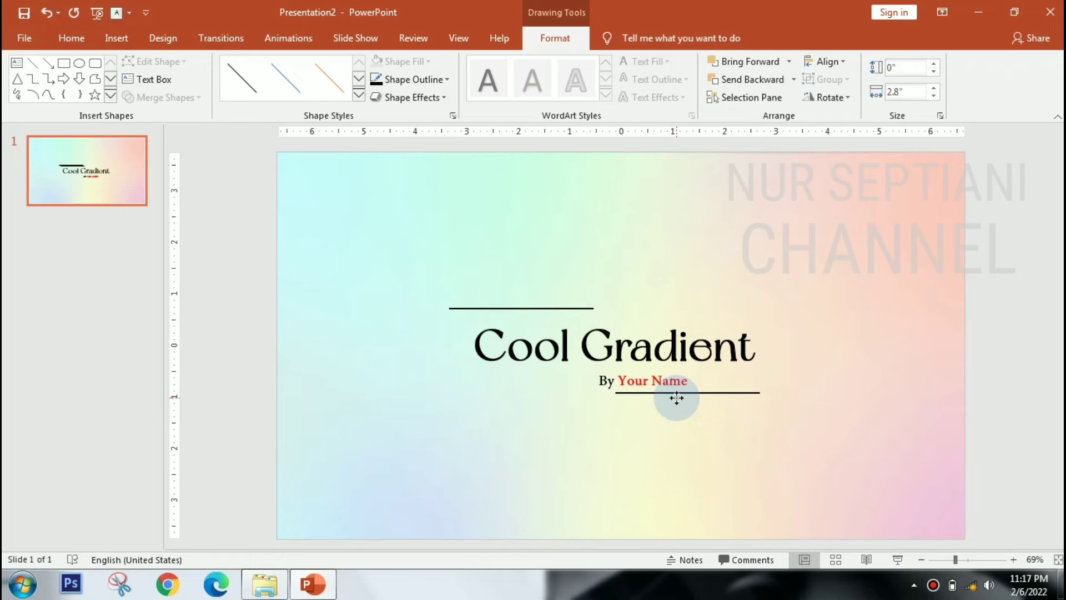
left_click_drag(676, 398, 712, 401)
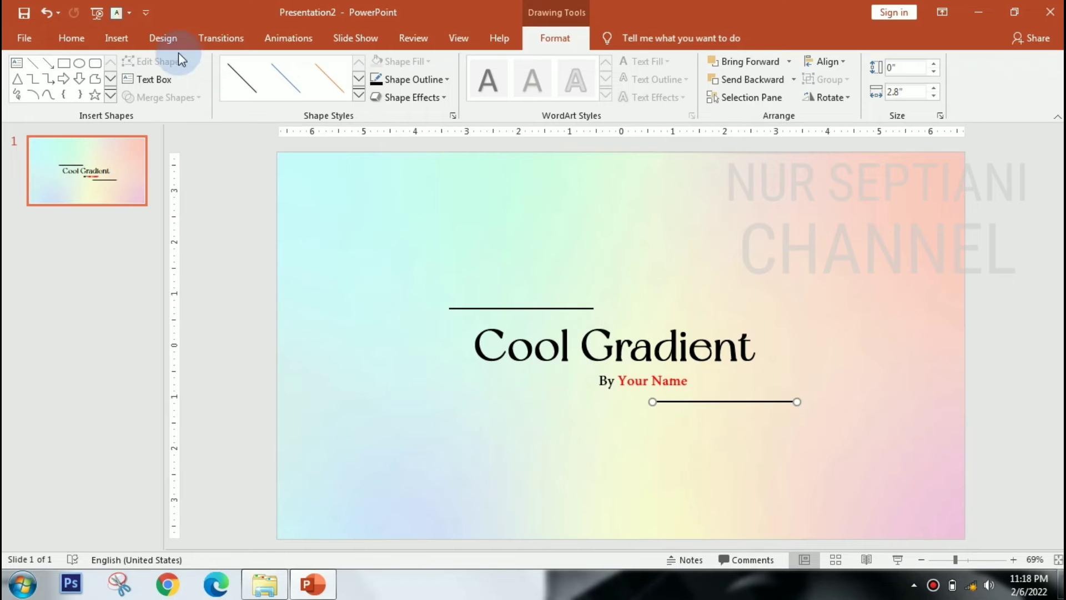
left_click(117, 36)
left_click(284, 88)
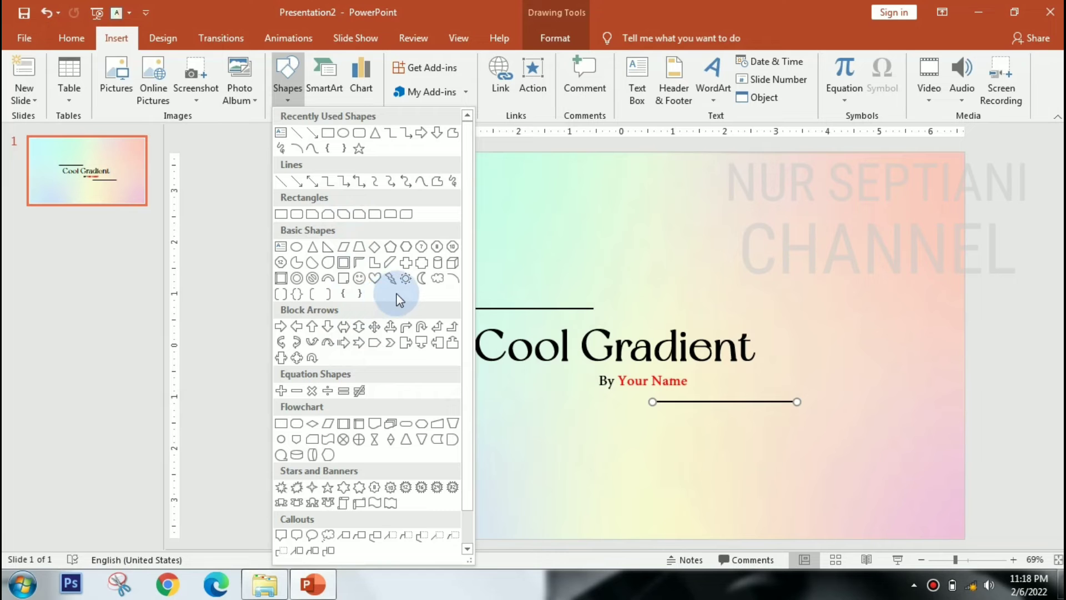
Draw a small black-filled four-point star left of the top line and zoom in on it.
scroll(395, 297, "down", 2)
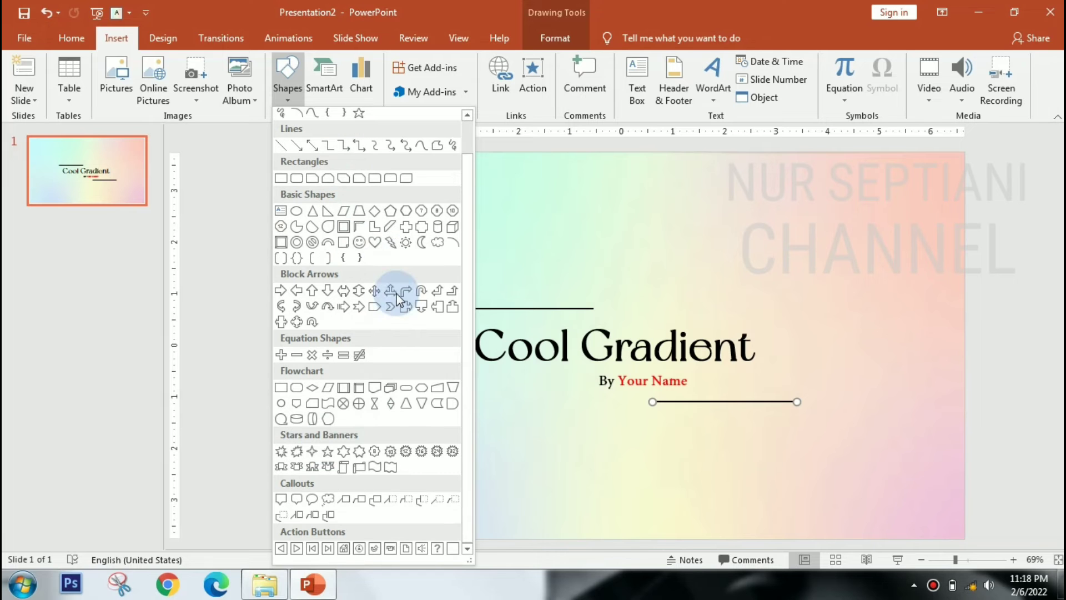
left_click(318, 449)
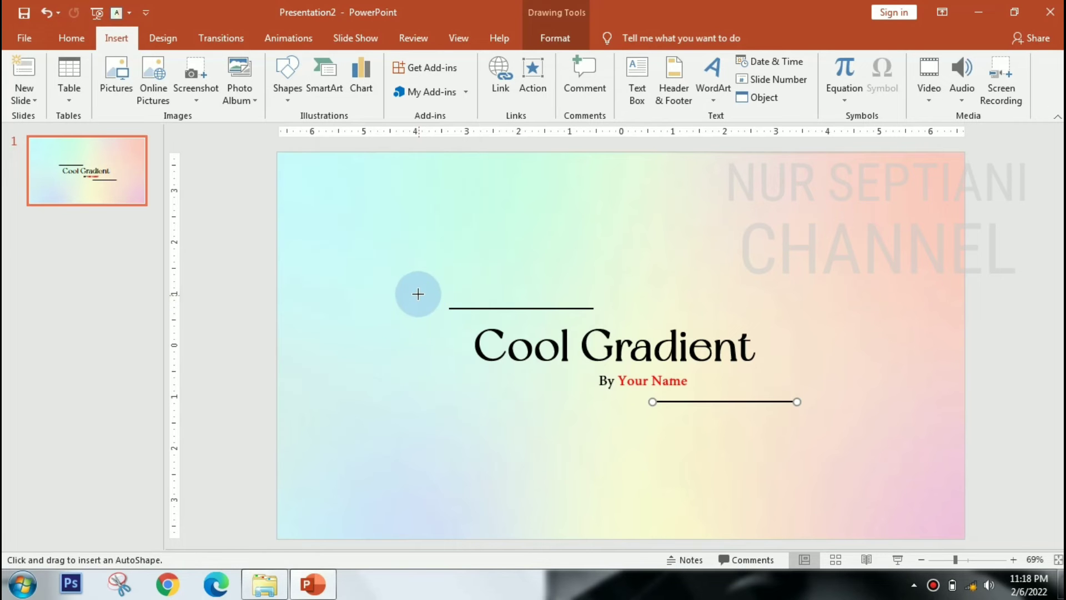
left_click_drag(418, 293, 441, 314)
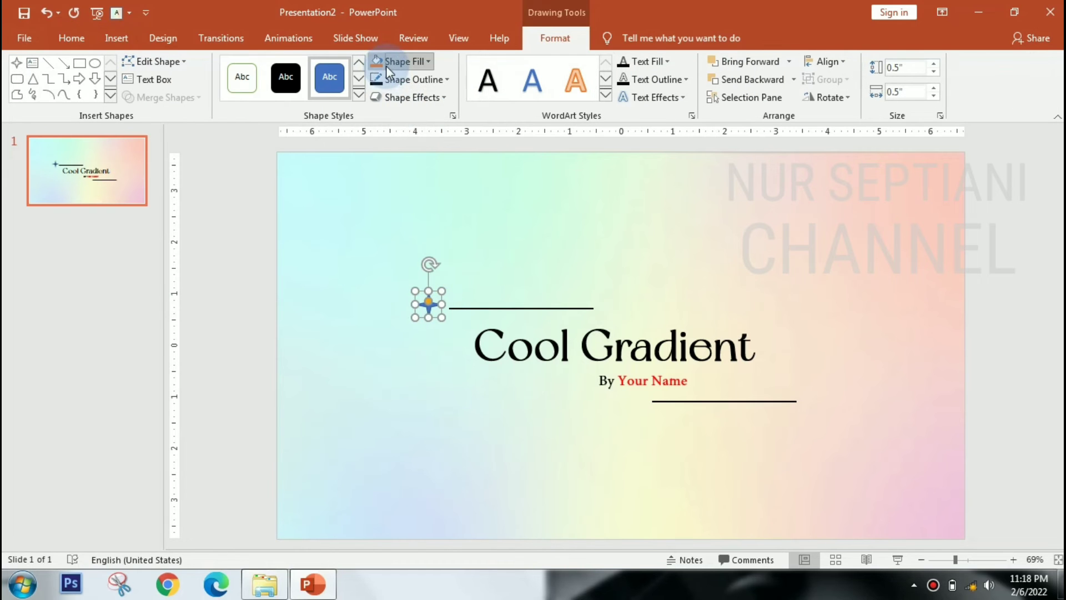
left_click(385, 65)
left_click(389, 96)
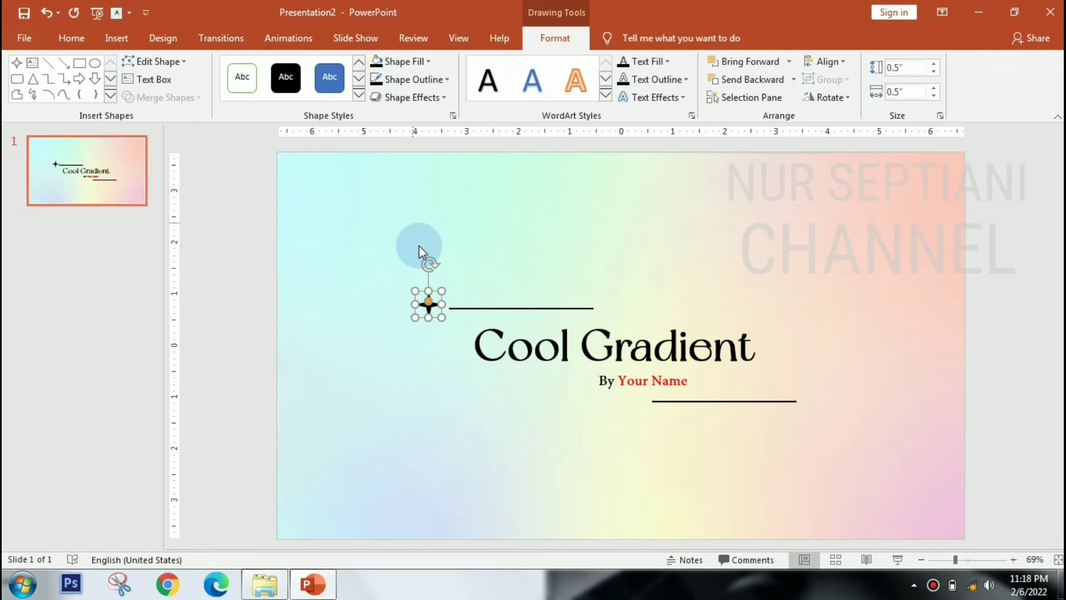
left_click(987, 561)
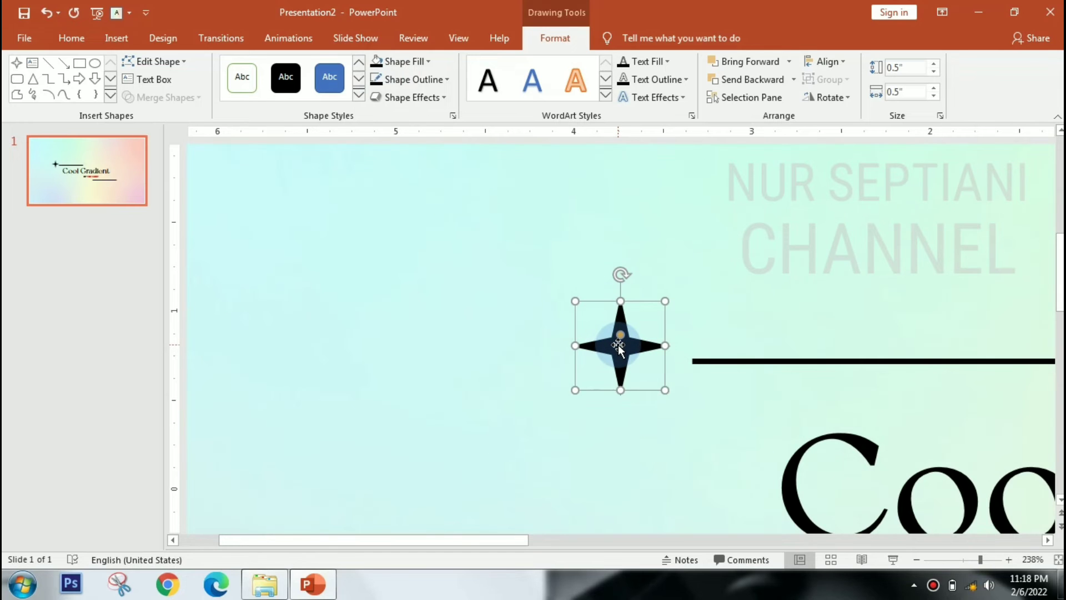
Duplicate the star, shrink the copy, and scatter small star copies around the large one.
left_click_drag(623, 349, 652, 378)
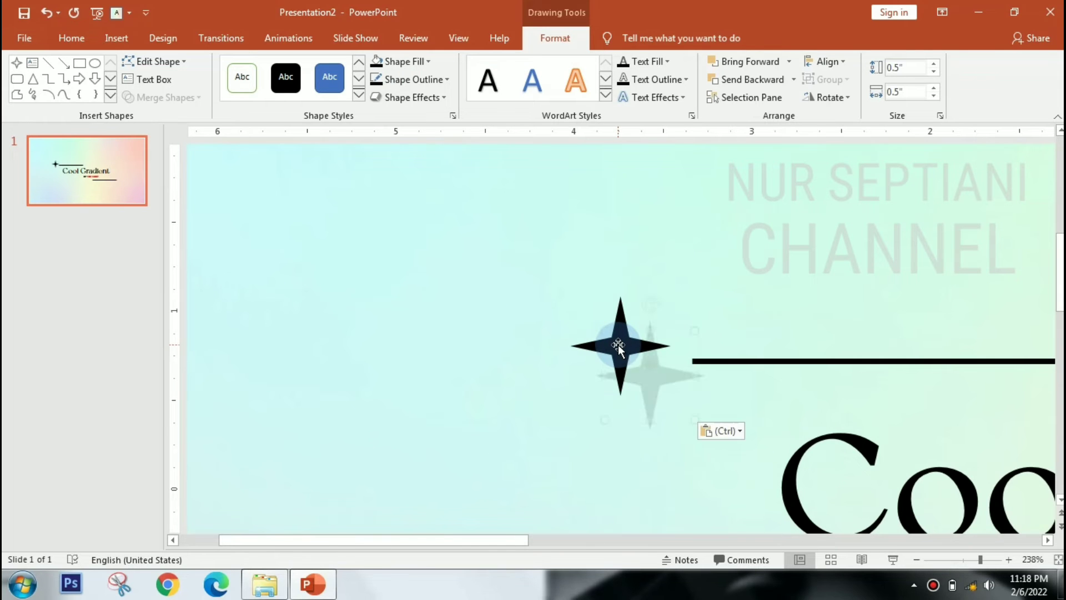
mouse_move(695, 330)
left_mouse_down()
mouse_move(650, 379)
mouse_move(526, 420)
left_mouse_up()
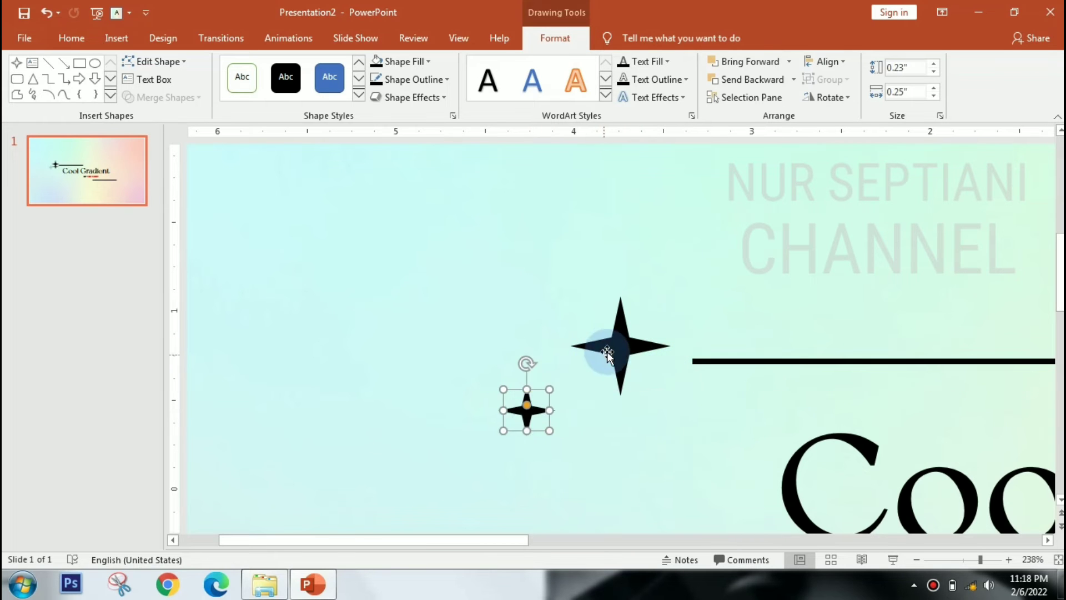
left_click_drag(603, 340, 576, 329)
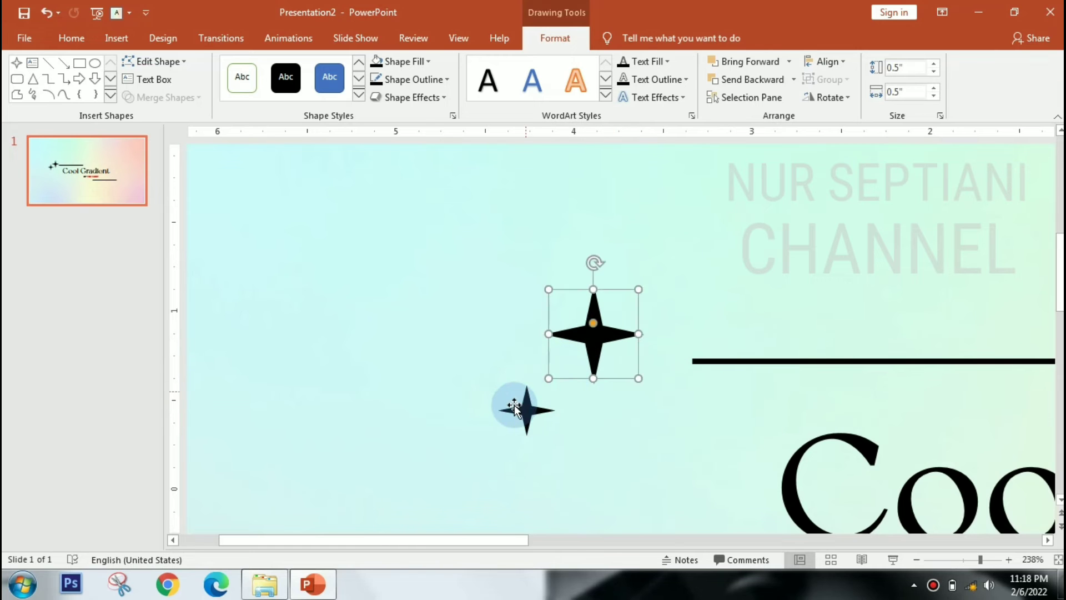
left_click(514, 408)
mouse_move(514, 408)
left_mouse_down()
mouse_move(544, 438)
mouse_move(570, 426)
mouse_move(555, 431)
mouse_move(552, 453)
mouse_move(576, 372)
mouse_move(584, 378)
mouse_move(571, 377)
left_mouse_up()
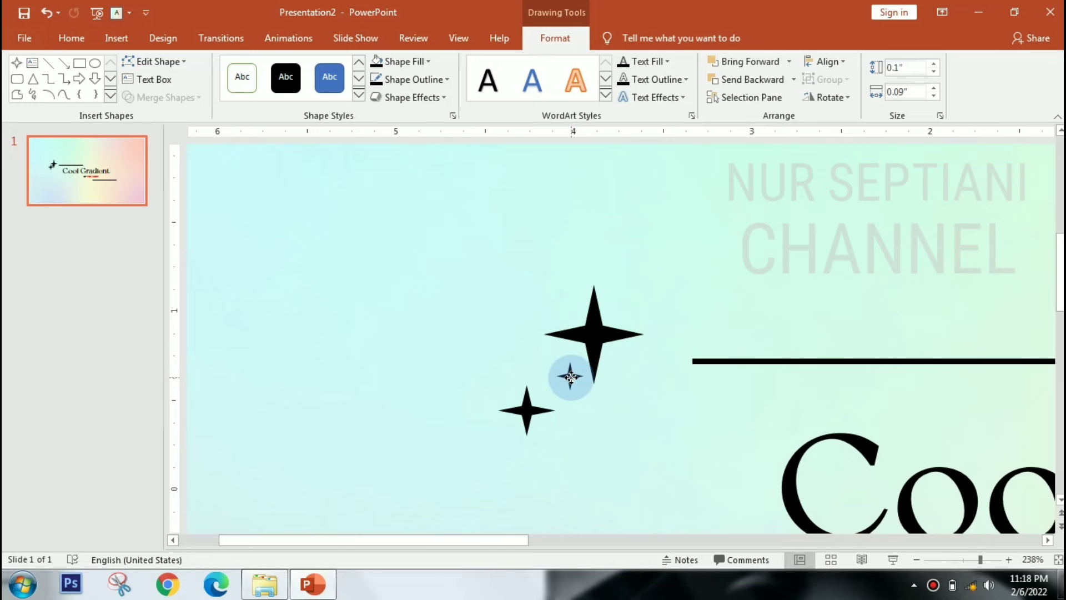
mouse_move(575, 382)
left_mouse_down()
mouse_move(660, 366)
mouse_move(694, 406)
mouse_move(499, 454)
mouse_move(703, 396)
mouse_move(583, 430)
left_mouse_up()
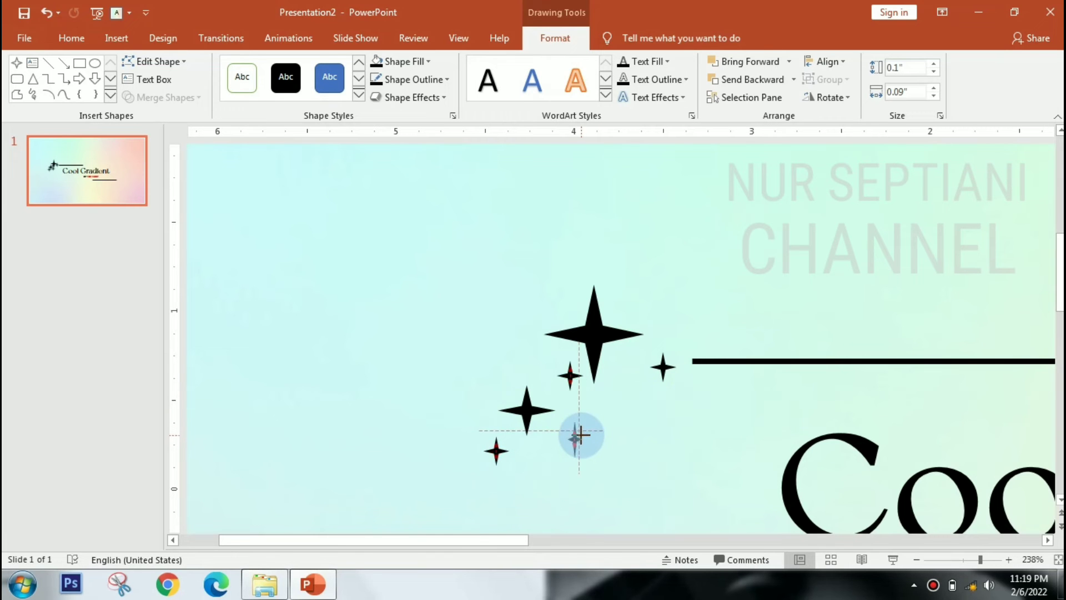
left_click_drag(579, 440, 575, 443)
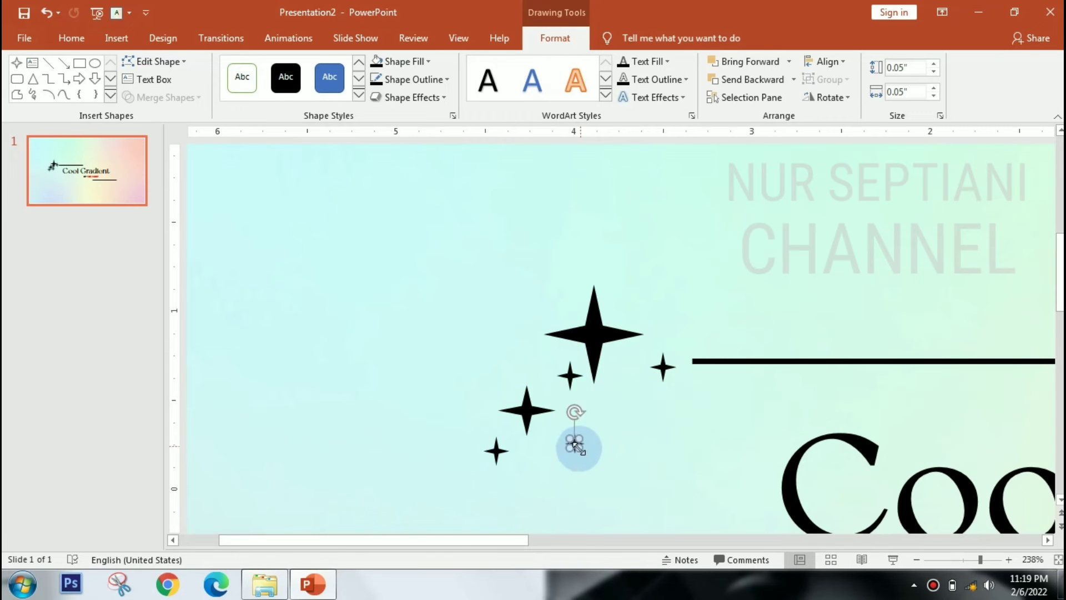
Tidy the sparkle cluster by replacing an unwanted small star, then zoom out.
left_click(995, 559)
left_click_drag(622, 341, 625, 327)
left_click(505, 353)
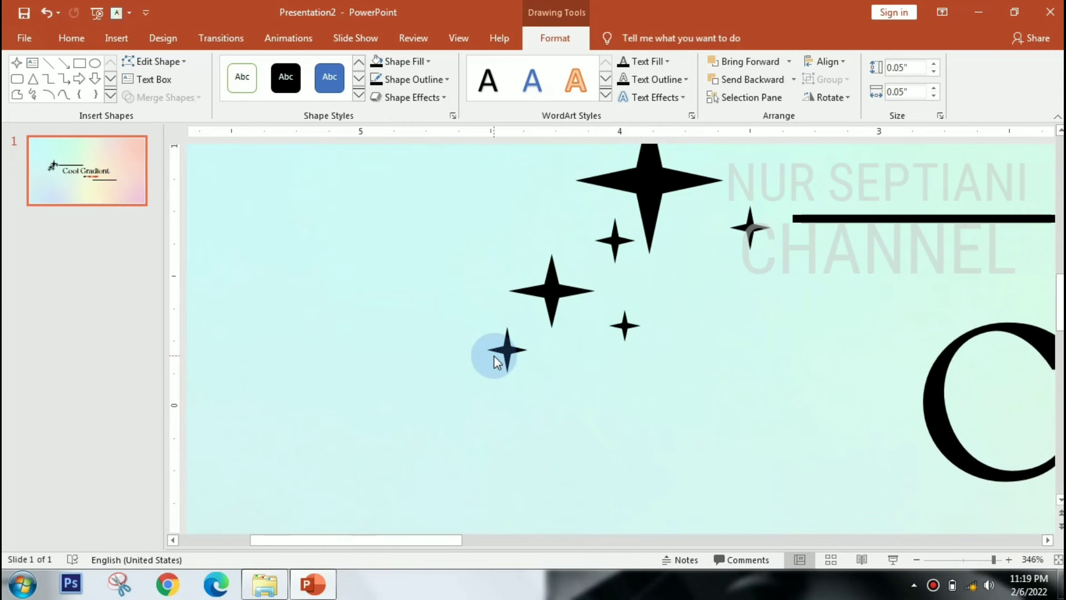
key("Delete")
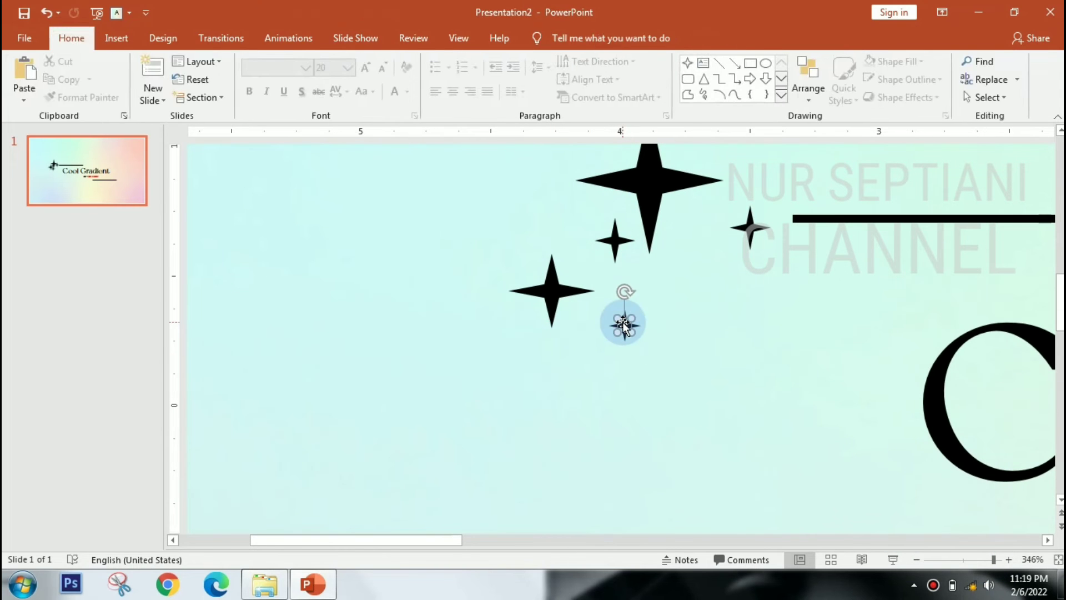
key("ctrl+d")
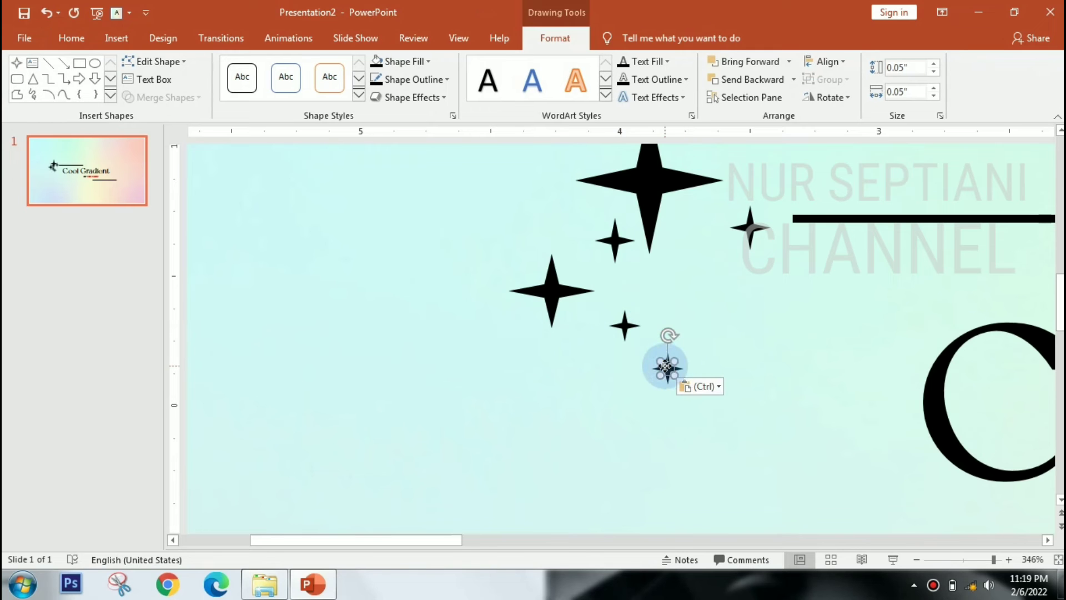
left_click_drag(666, 367, 512, 349)
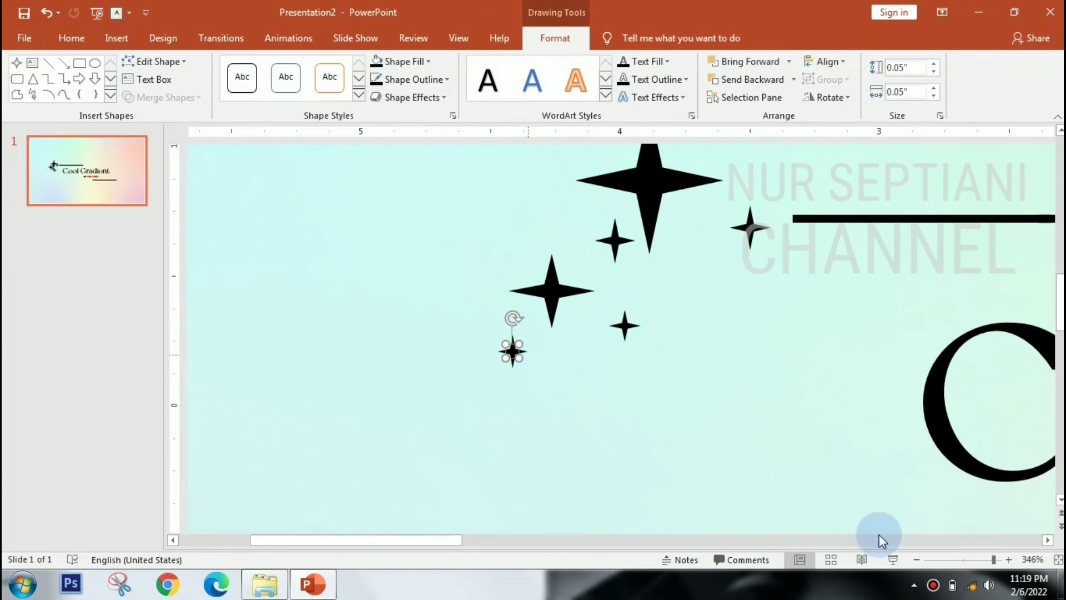
left_click(946, 560)
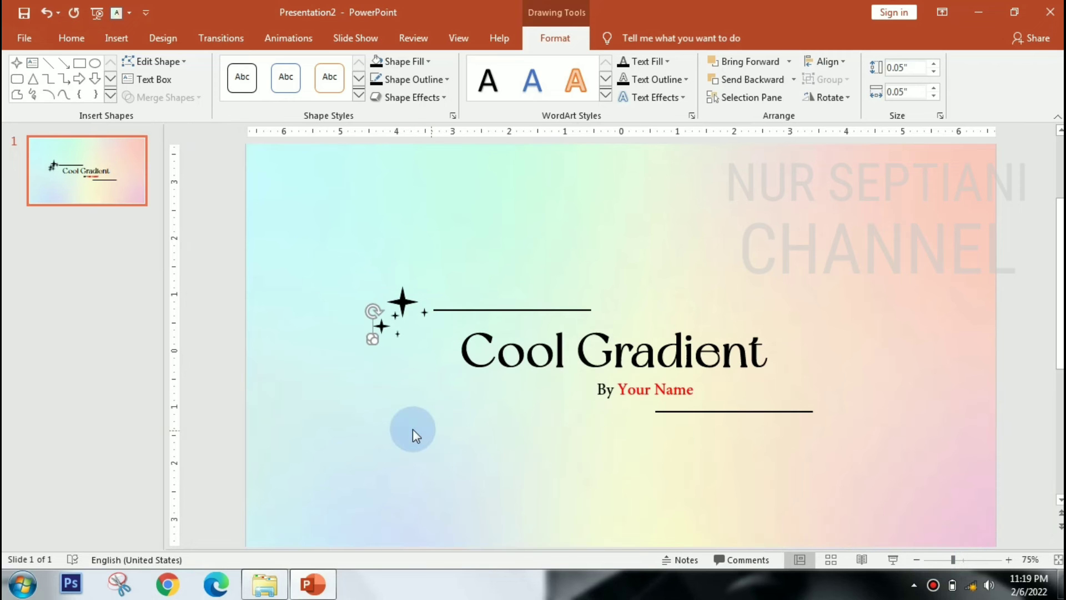
Duplicate and group the stars, then delete that copy and undo accidental title moves.
left_click_drag(318, 240, 449, 387)
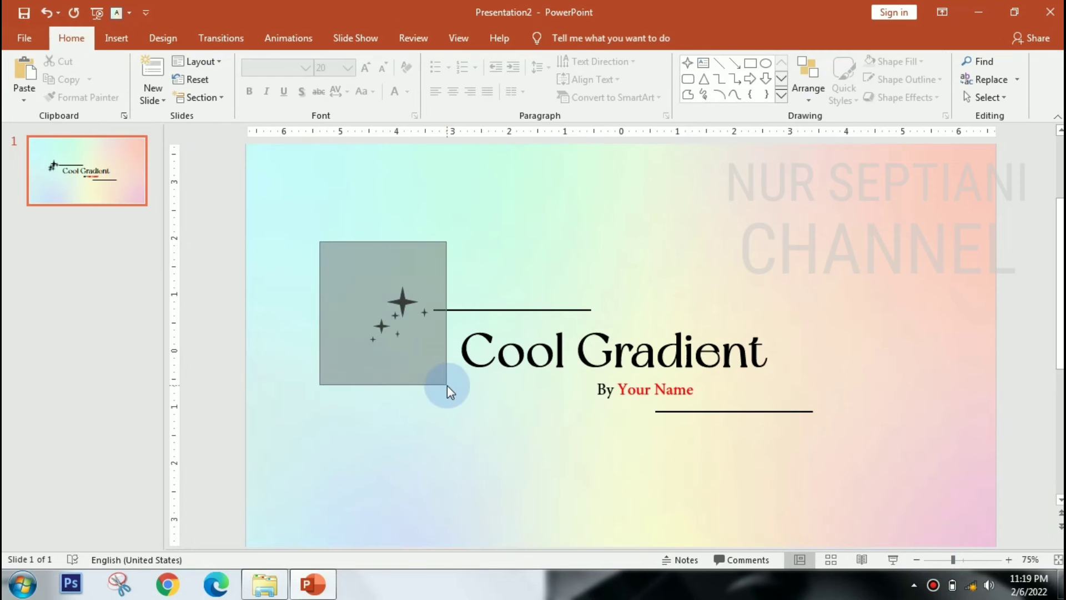
key("ctrl+d")
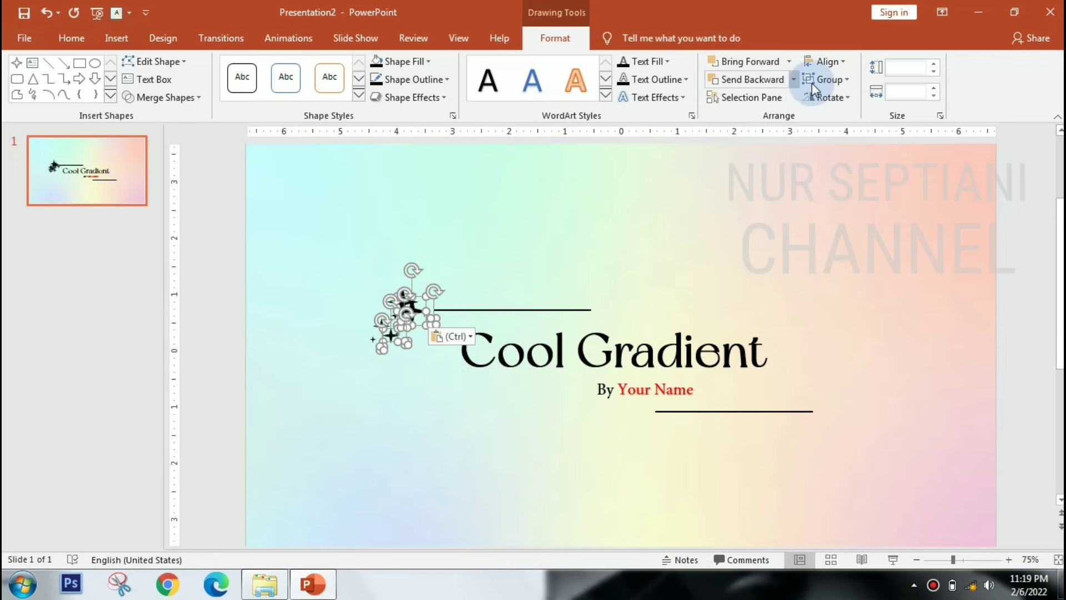
left_click(826, 80)
left_click(835, 97)
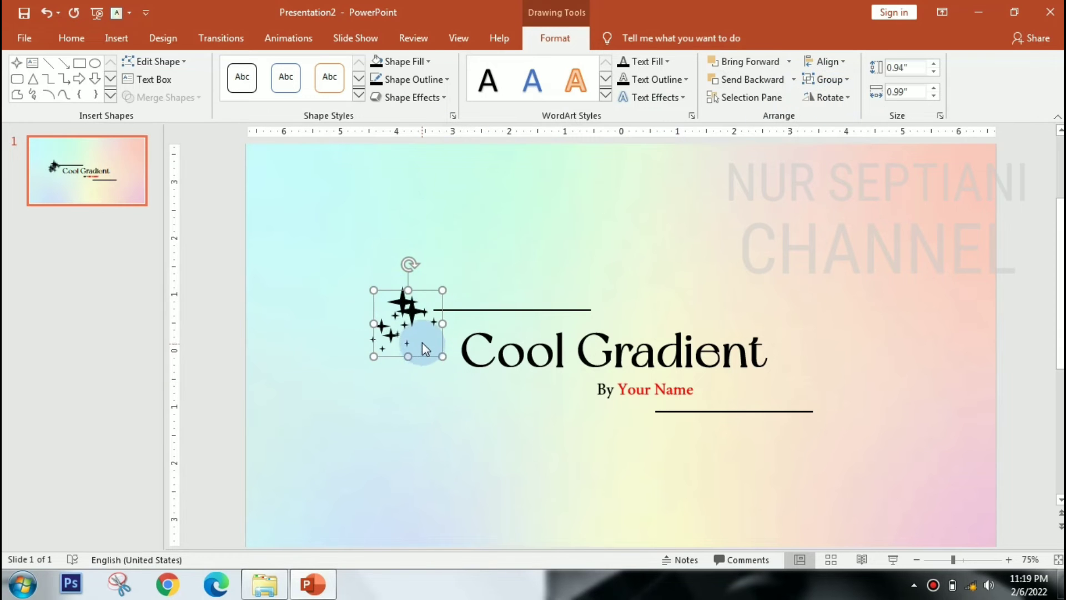
key("Delete")
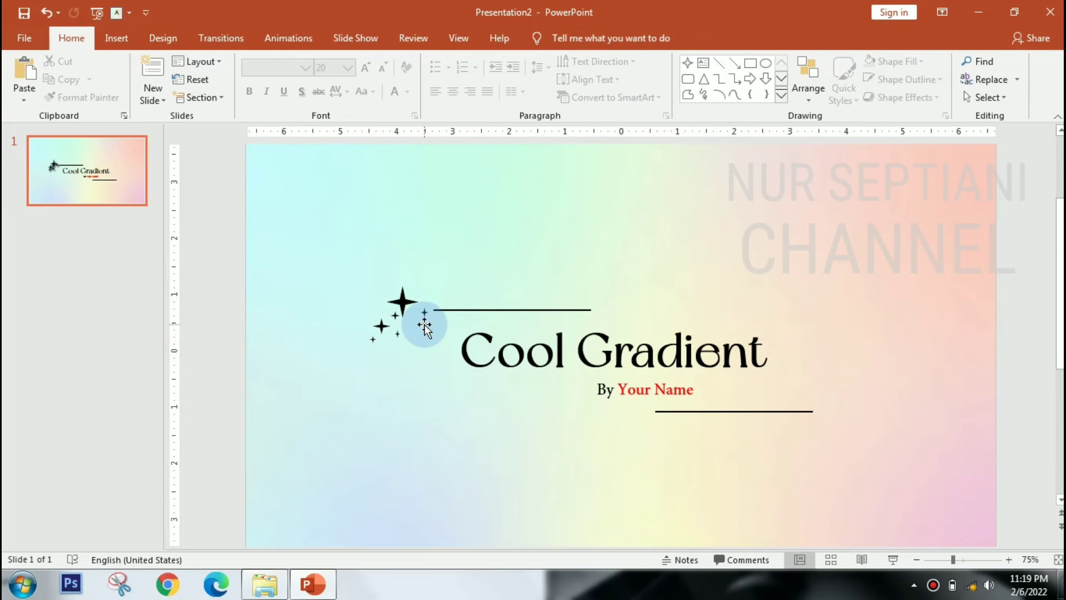
left_click(405, 338)
key("ctrl+z")
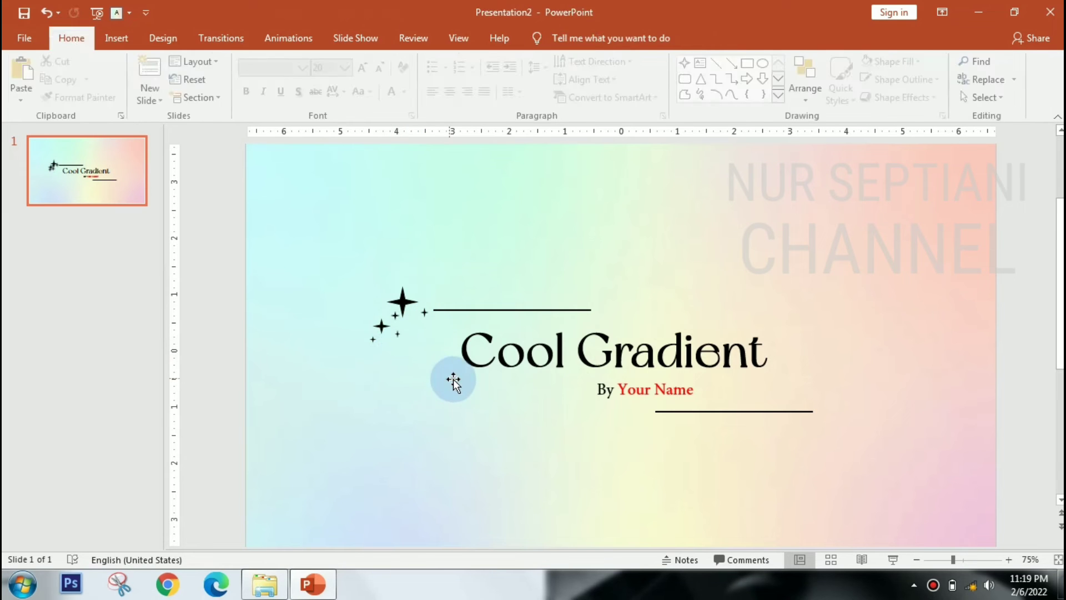
key("ctrl+z")
key("ctrl+z")
key("ctrl+z")
left_click(364, 285)
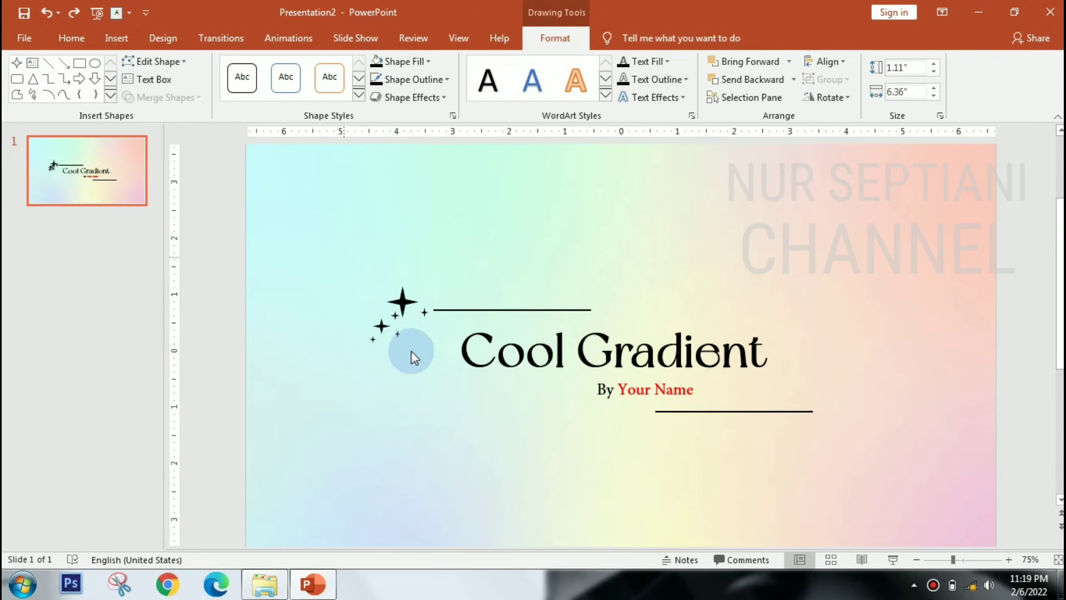
Group the upper star cluster and copy it to the lower line's right end.
left_click_drag(343, 256, 438, 375)
left_click(834, 83)
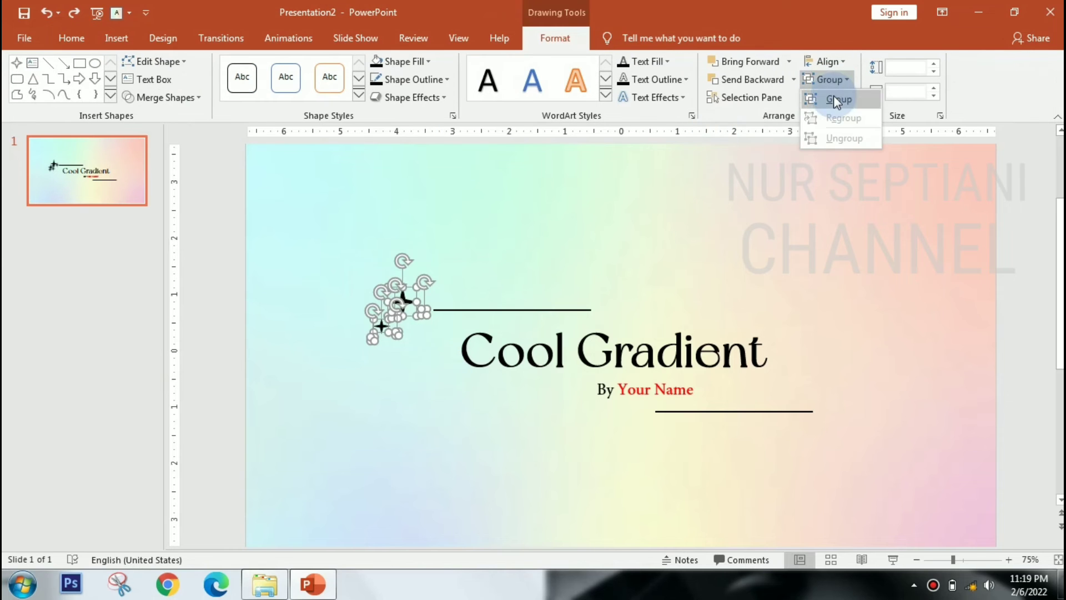
left_click(834, 95)
mouse_move(381, 306)
left_mouse_down()
mouse_move(424, 345)
mouse_move(800, 461)
mouse_move(840, 449)
left_mouse_up()
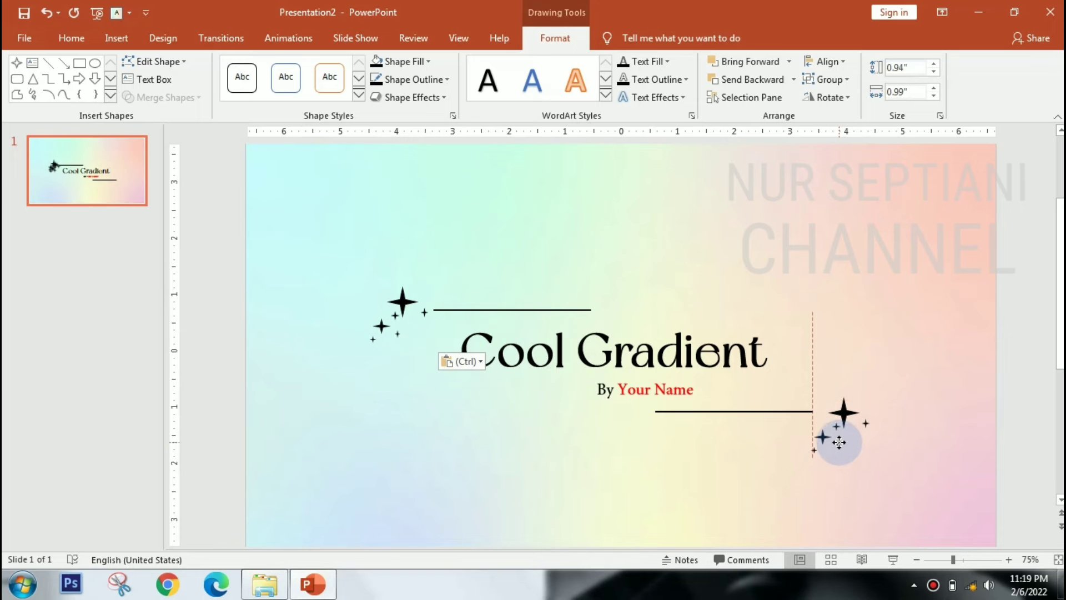
left_click_drag(840, 449, 840, 447)
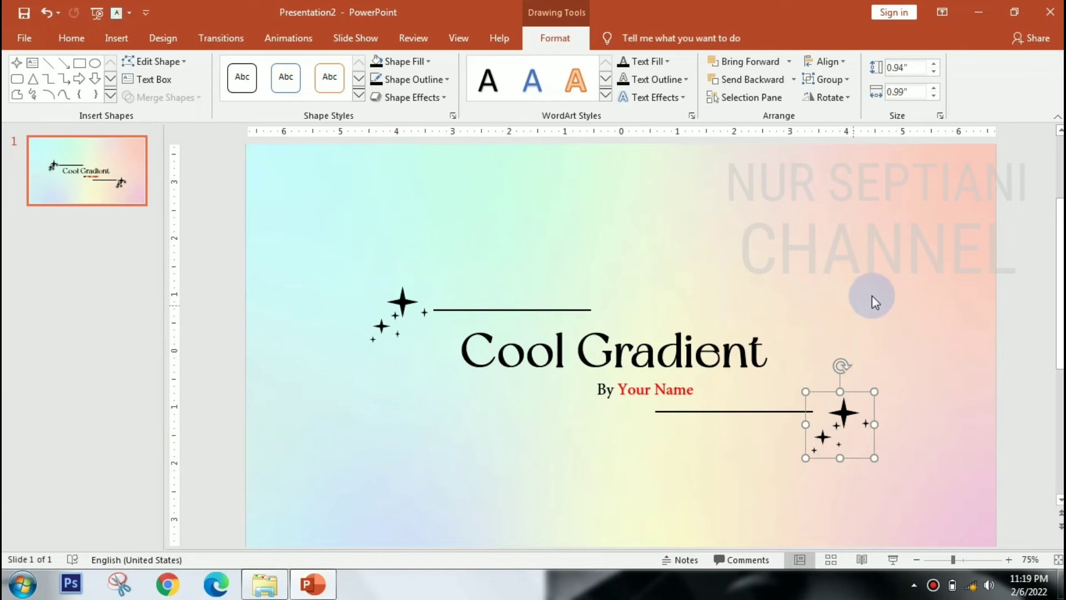
left_click(888, 290)
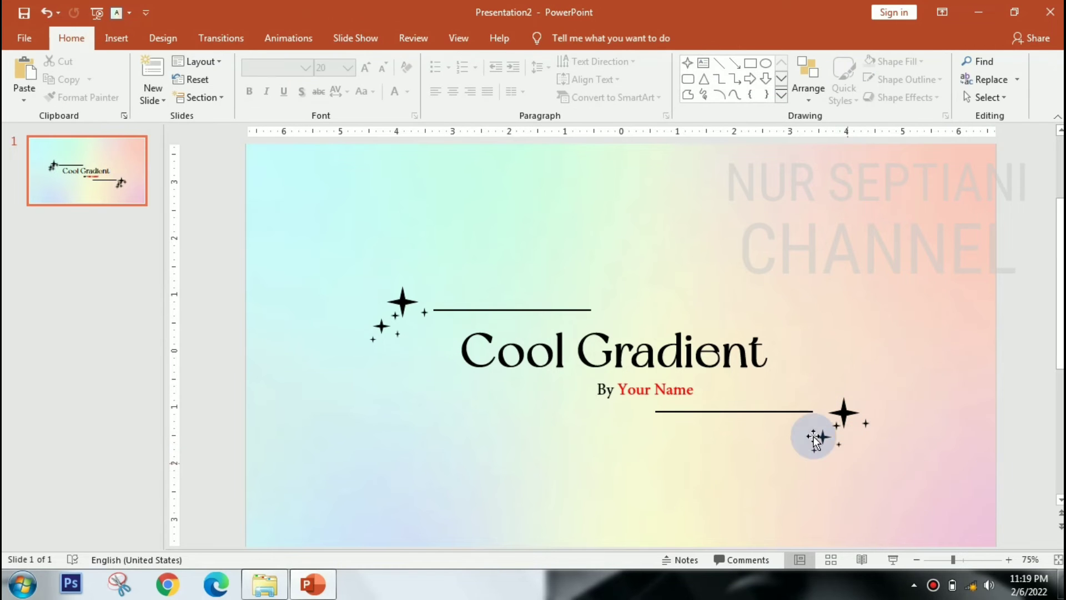
left_click(918, 561)
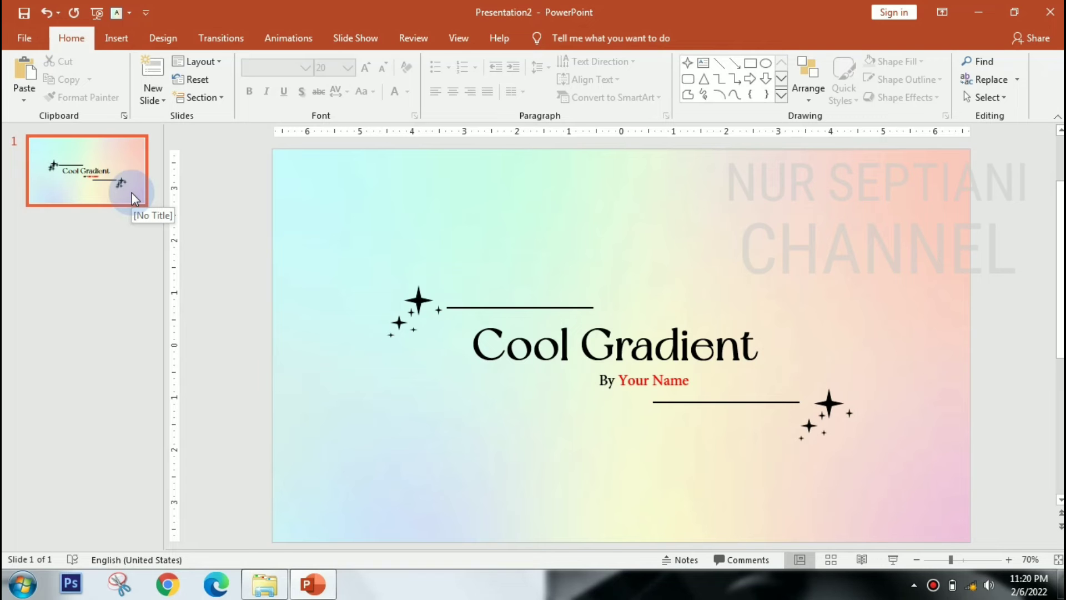
Add a new slide after the title slide and delete its empty placeholders.
left_click(132, 192)
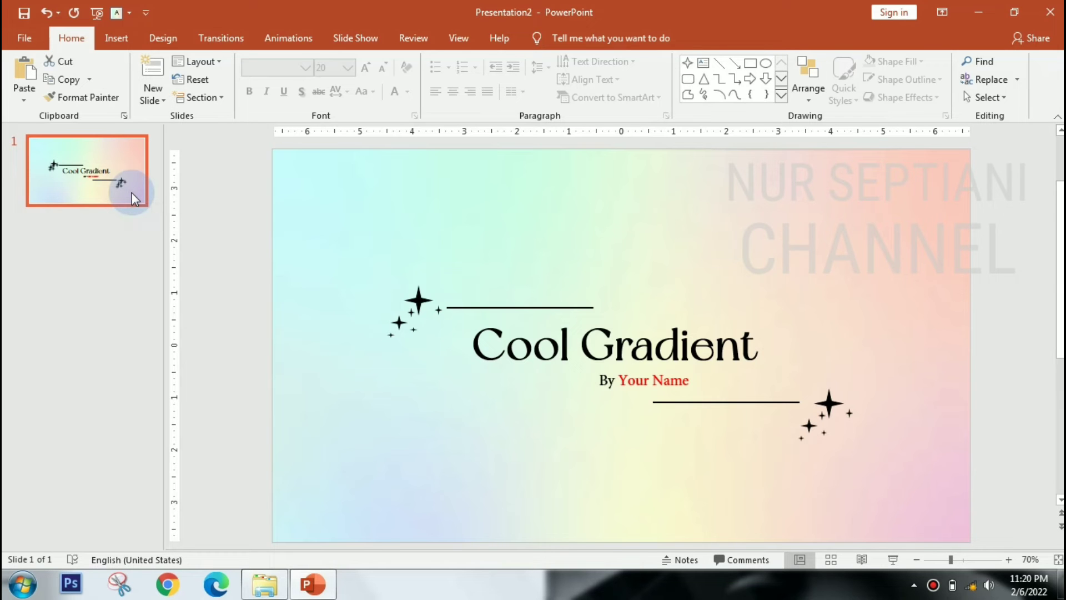
key("Return")
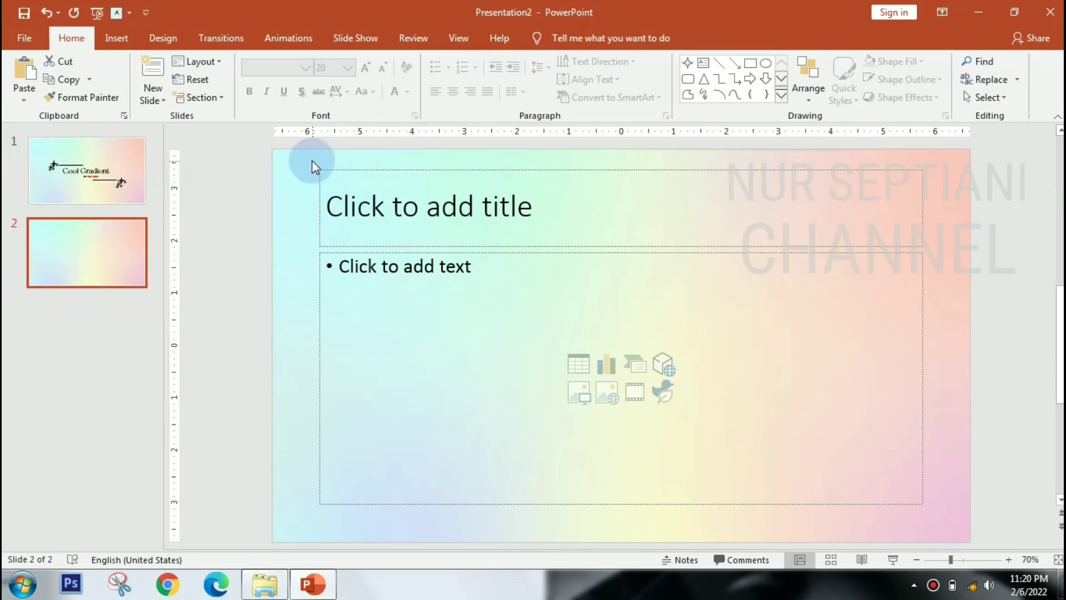
left_click_drag(311, 161, 938, 518)
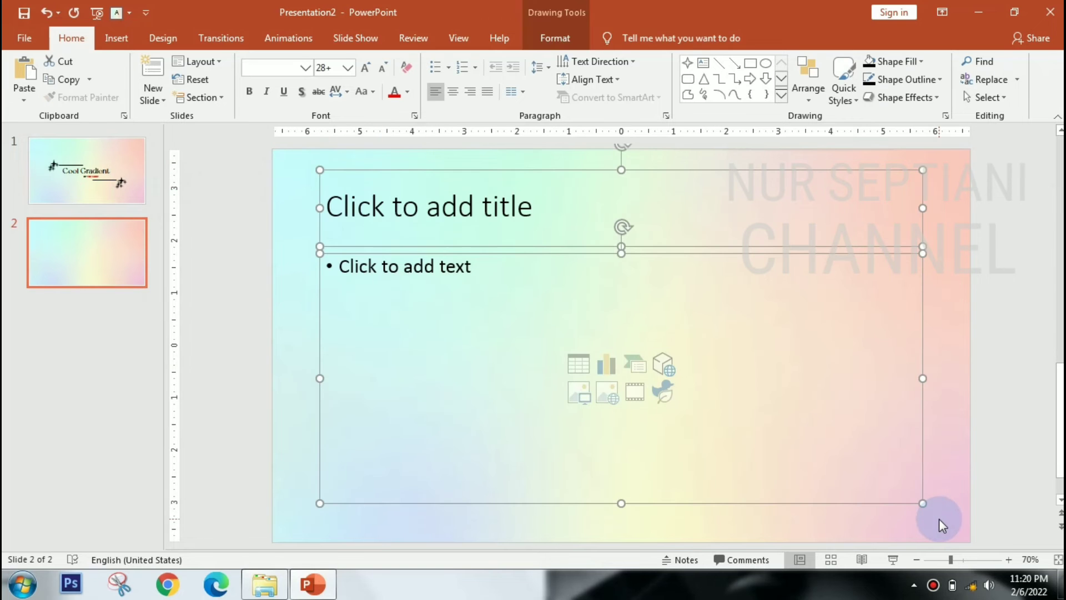
key("Delete")
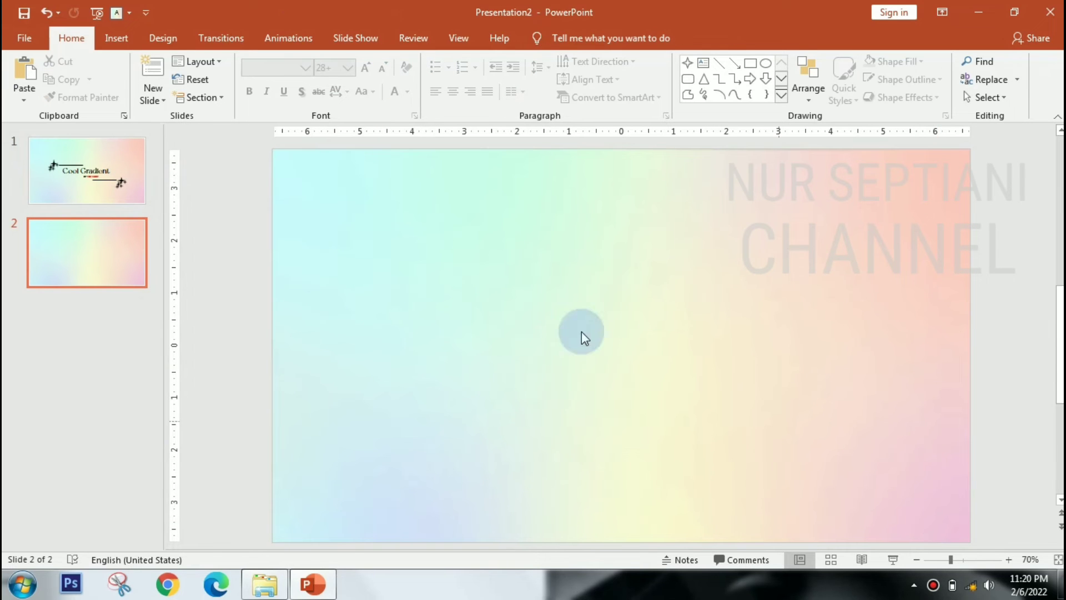
Add a 'Members' text box in NewYork font, size 36, near the top centre.
left_click(124, 45)
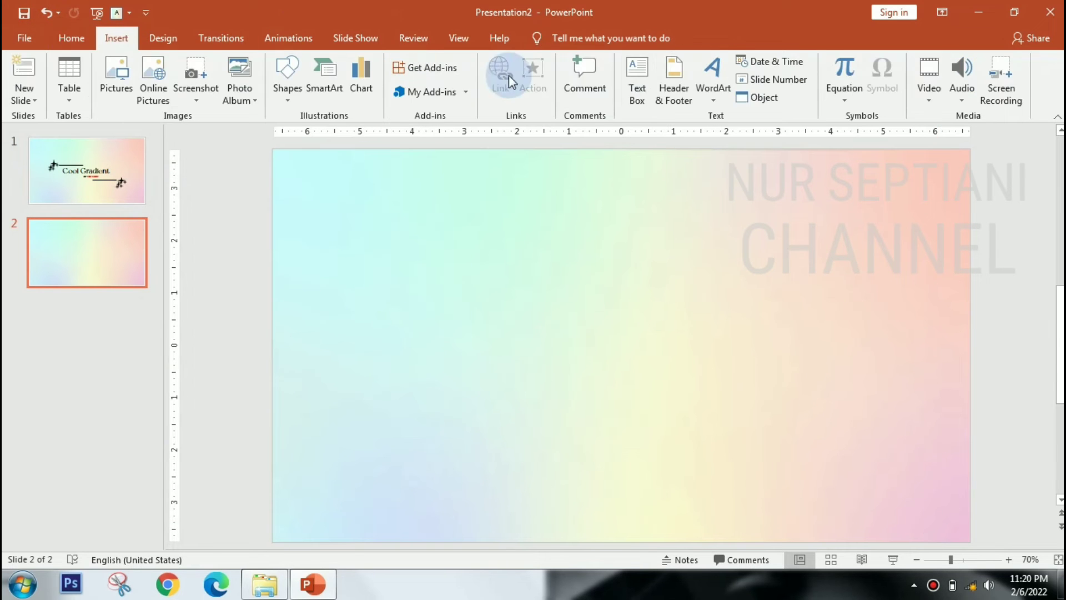
left_click(636, 89)
left_click(532, 228)
type("M")
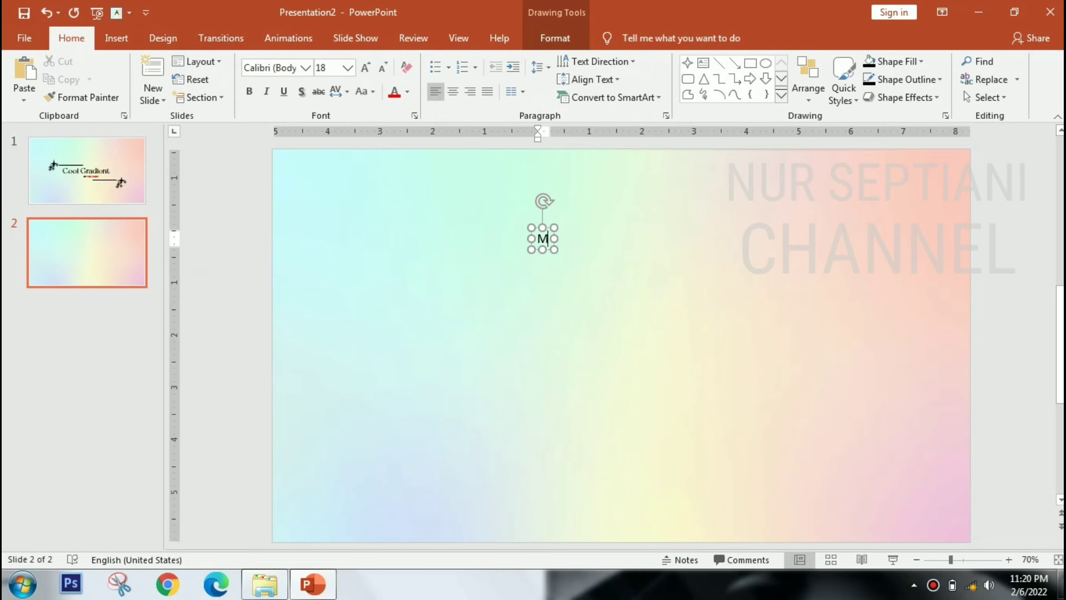
type("embers")
key("ctrl+a")
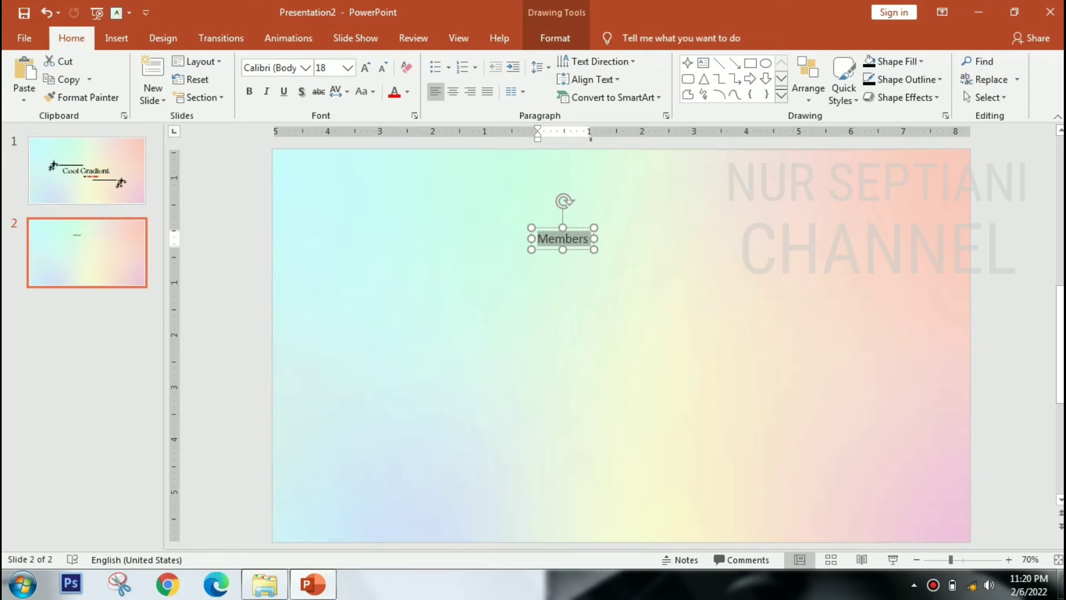
left_click(305, 67)
left_click(311, 179)
left_click(365, 68)
left_click(365, 67)
left_click(365, 67)
left_click(364, 67)
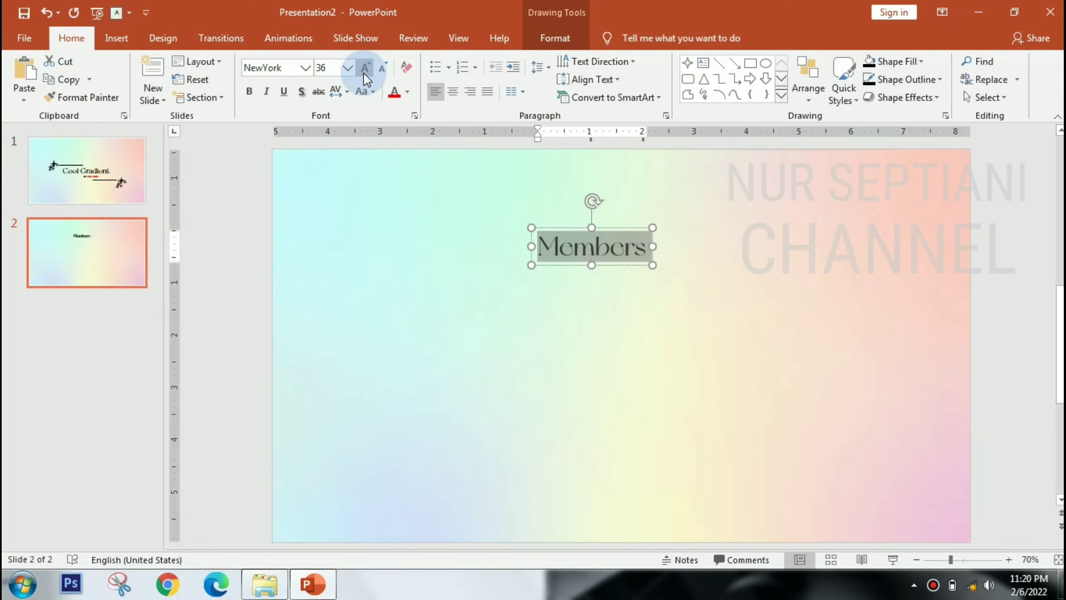
left_click(364, 69)
left_click_drag(615, 269, 623, 222)
left_click(441, 222)
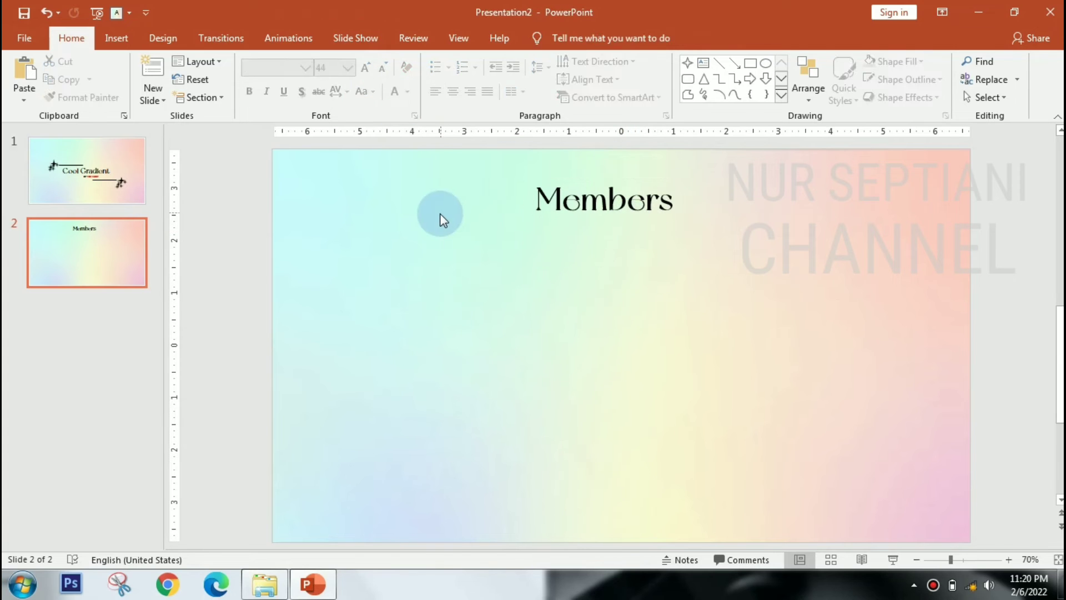
Paste the sparkle star group left of the Members title and regroup its shapes into one object.
key("ctrl+v")
left_click(450, 255)
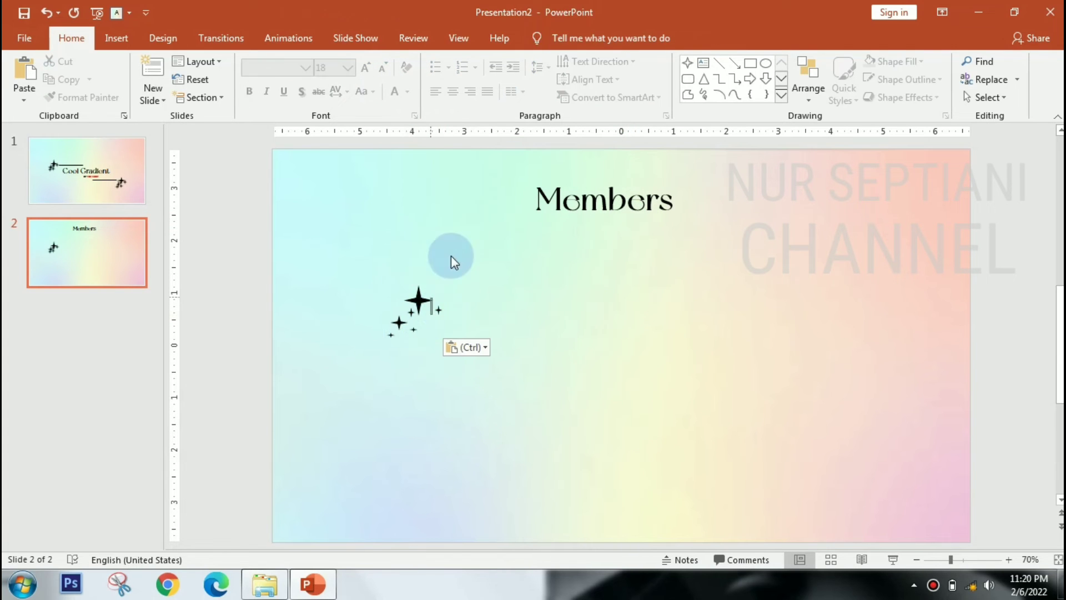
left_click(424, 315)
left_click_drag(425, 315, 480, 204)
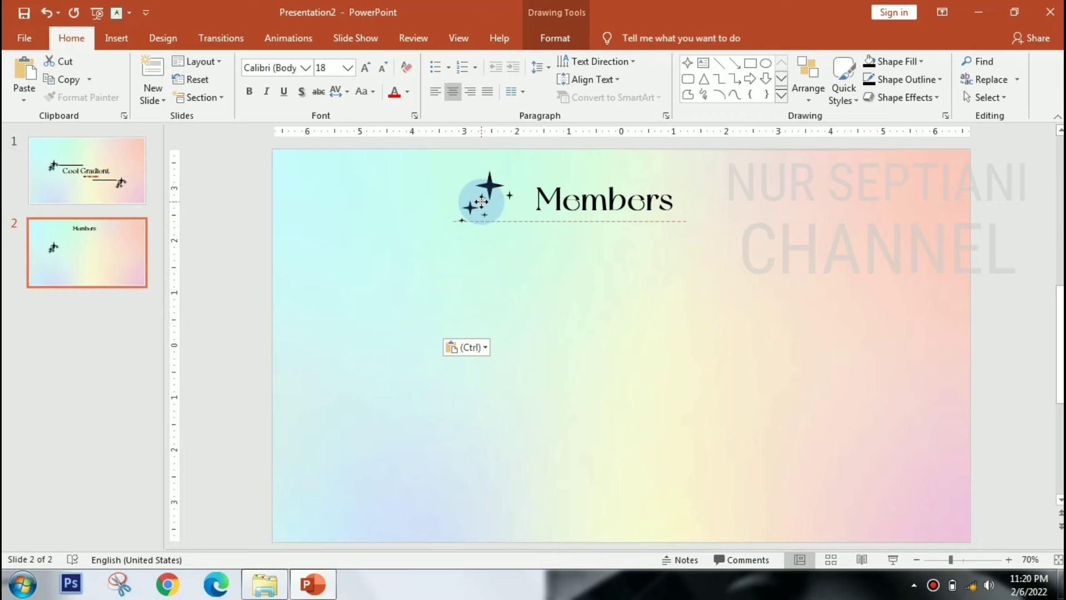
left_click_drag(514, 284, 444, 202)
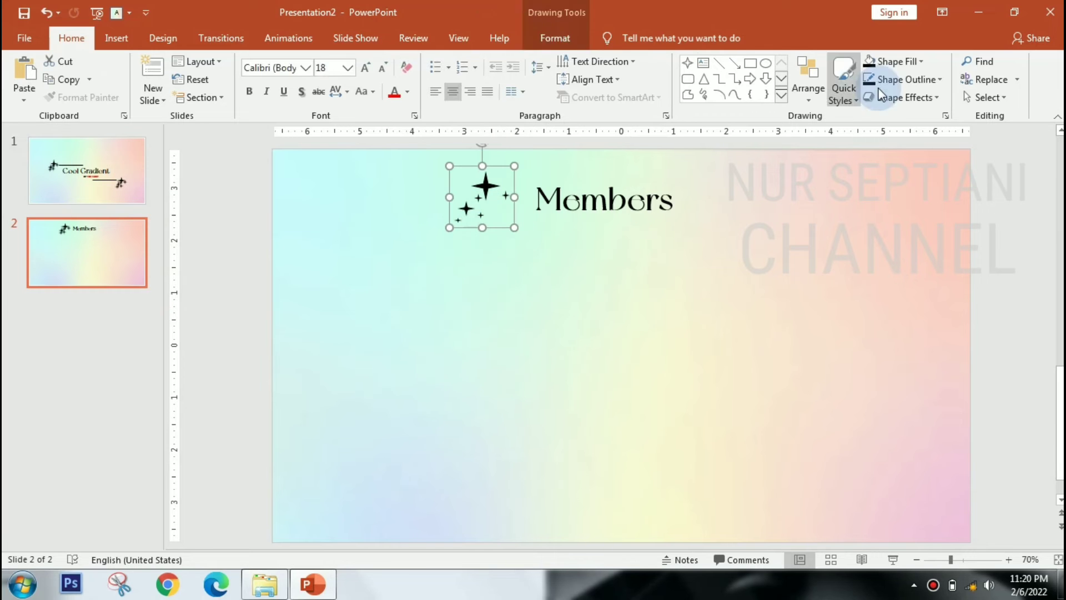
left_click(795, 82)
left_click(833, 139)
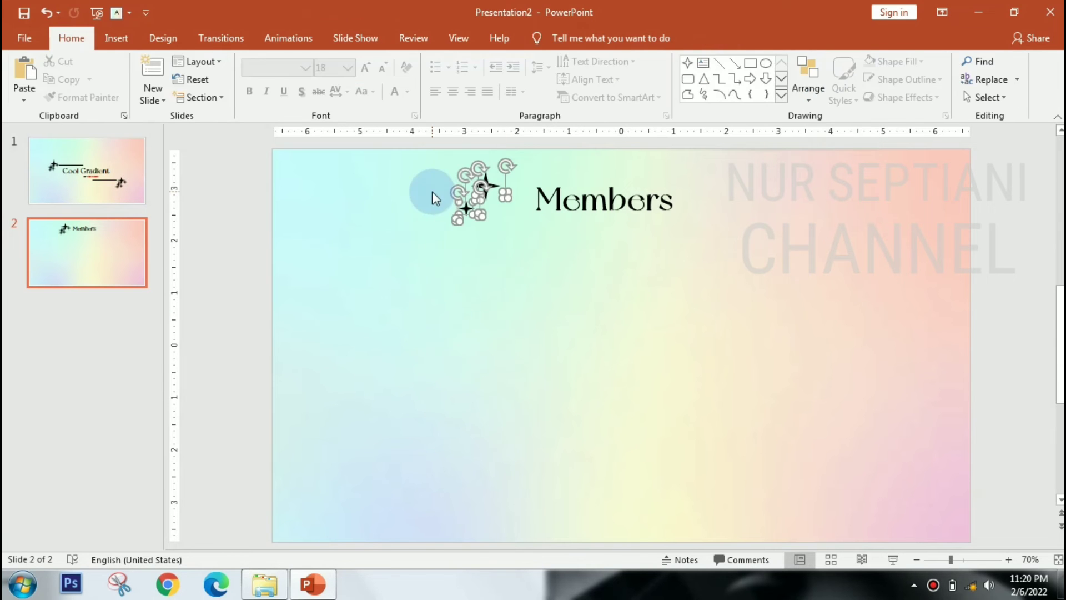
left_click(826, 80)
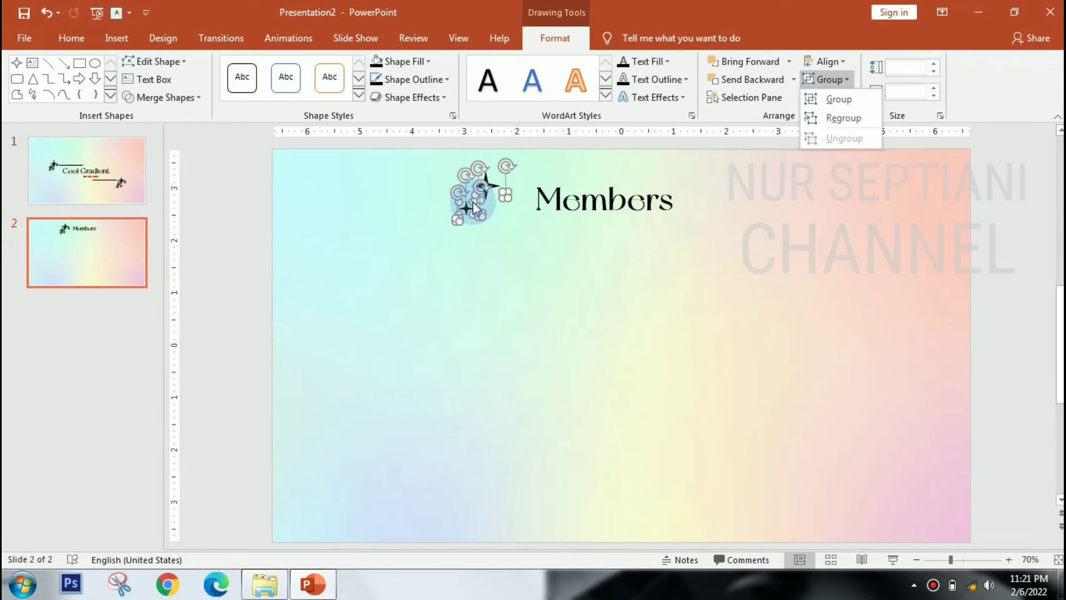
left_click(472, 201)
Duplicate the sparkle to the right of Members, flipped horizontally and vertically.
left_click_drag(474, 199, 722, 192)
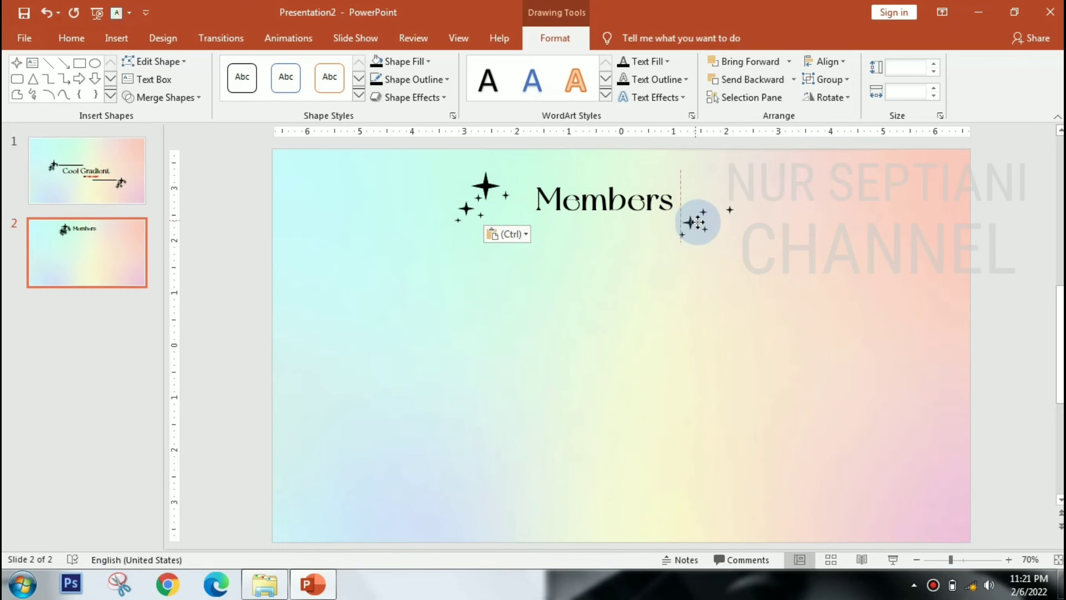
left_click(828, 97)
left_click(832, 117)
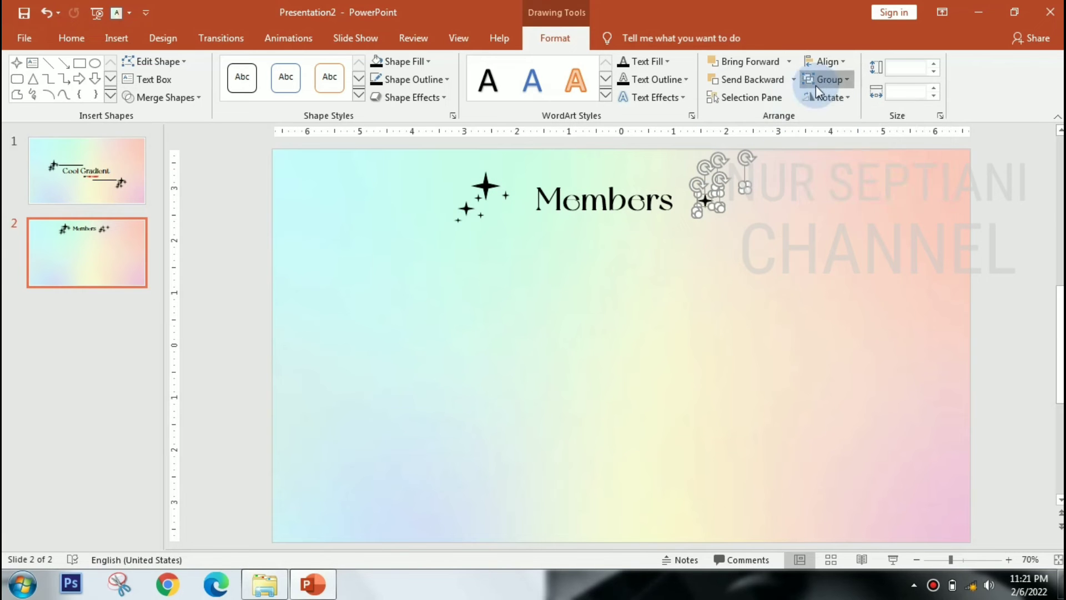
left_click(828, 98)
left_click(850, 155)
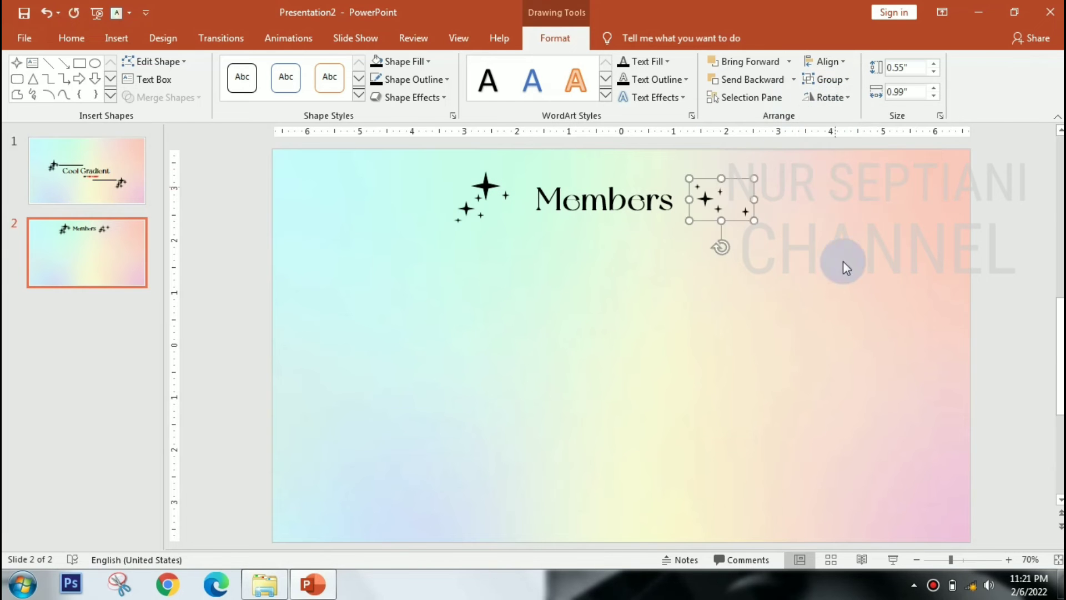
left_click(833, 259)
Restore the left sparkle's size and nudge it into place beside the title.
left_click(472, 211)
key("ctrl+z")
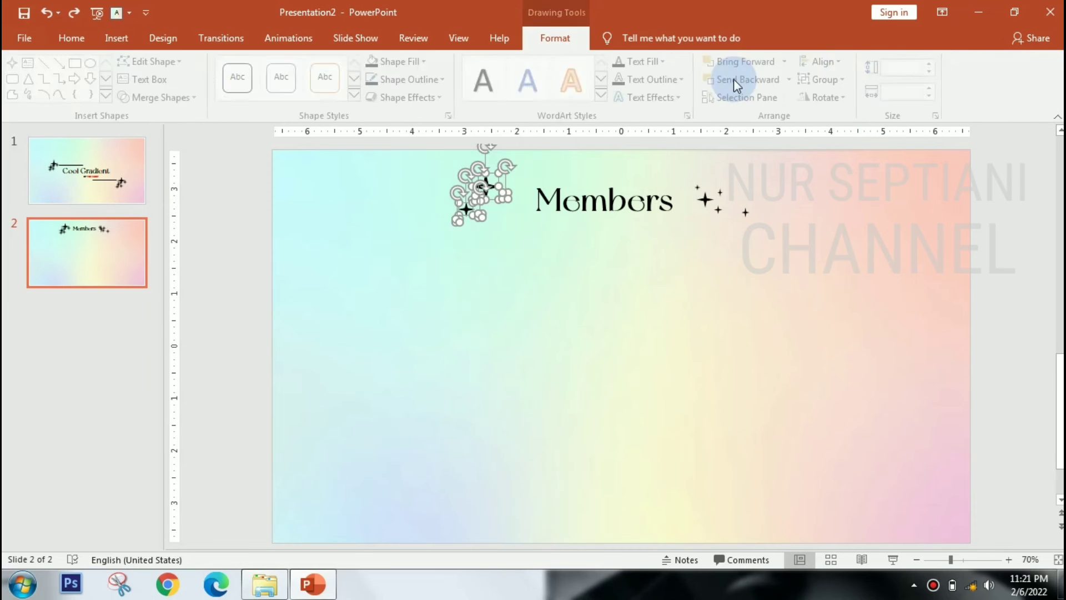
left_click_drag(508, 189, 511, 192)
left_click(695, 309)
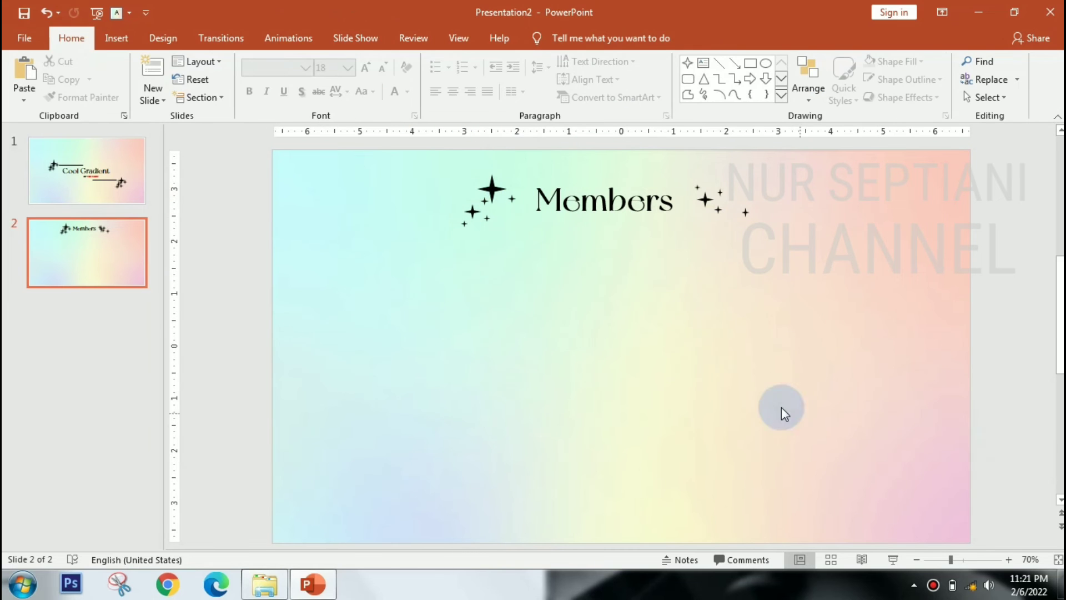
Draw a tall rectangle below the title with no fill and a thick black outline.
left_click(116, 38)
left_click(286, 89)
left_click(344, 137)
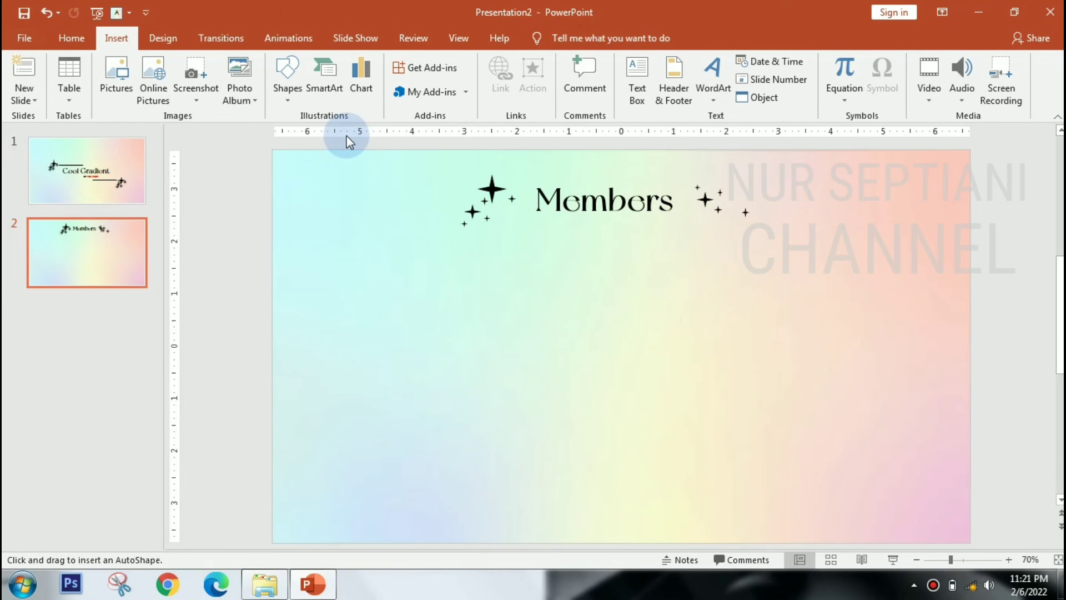
left_click_drag(316, 263, 382, 330)
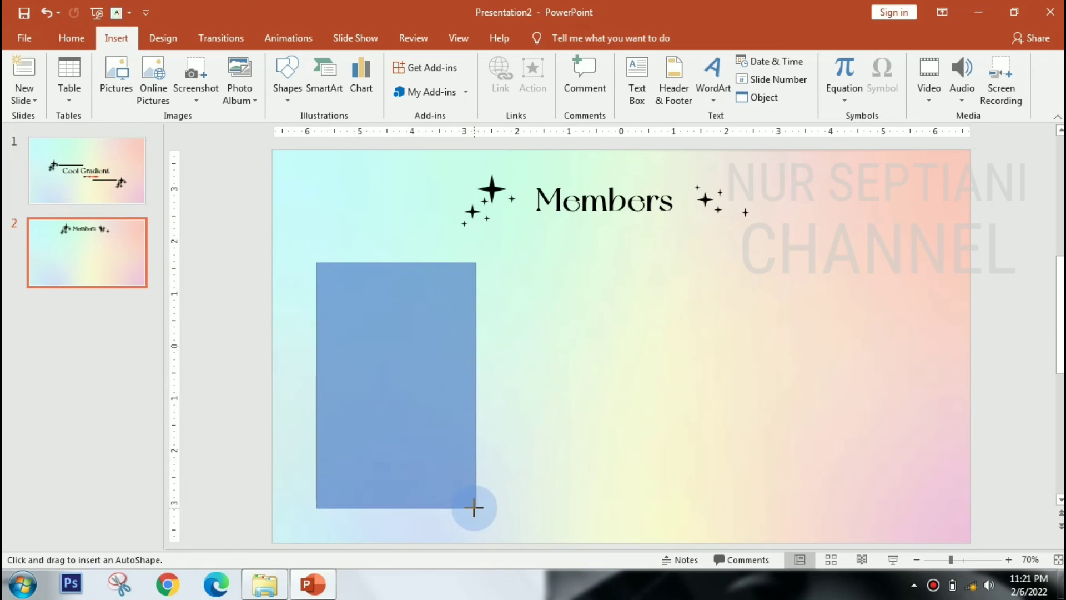
left_click_drag(433, 378, 475, 508)
left_click(400, 62)
left_click(414, 200)
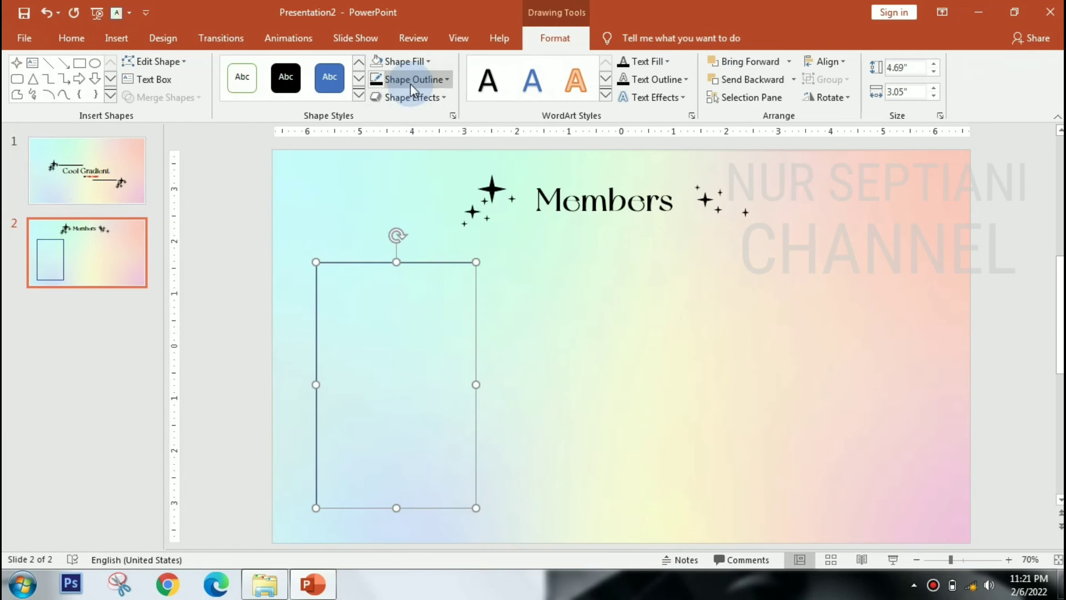
left_click(411, 80)
left_click(389, 114)
left_click(411, 79)
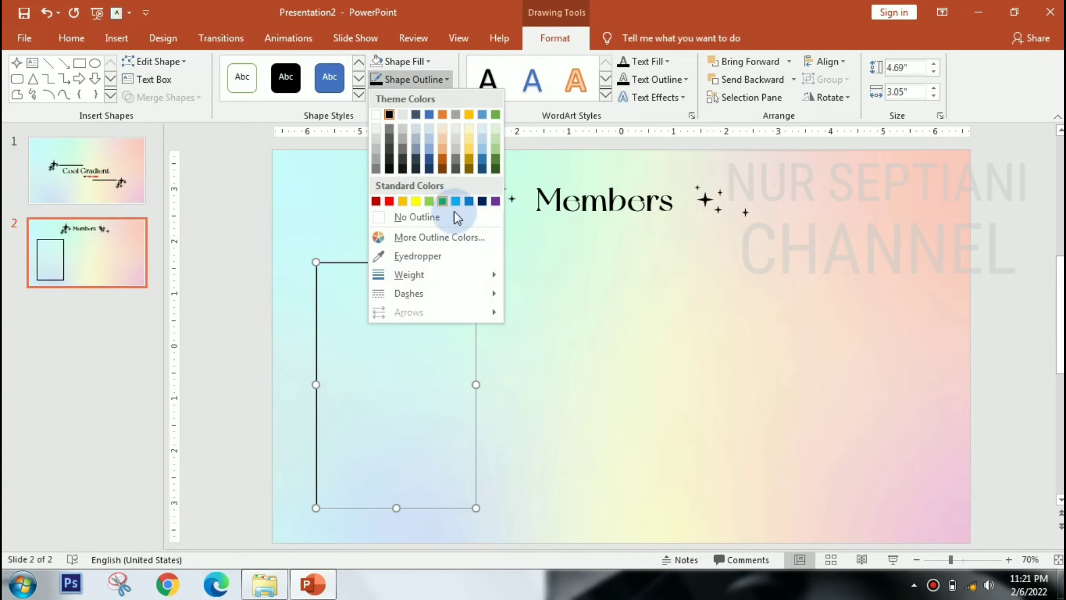
left_click(562, 358)
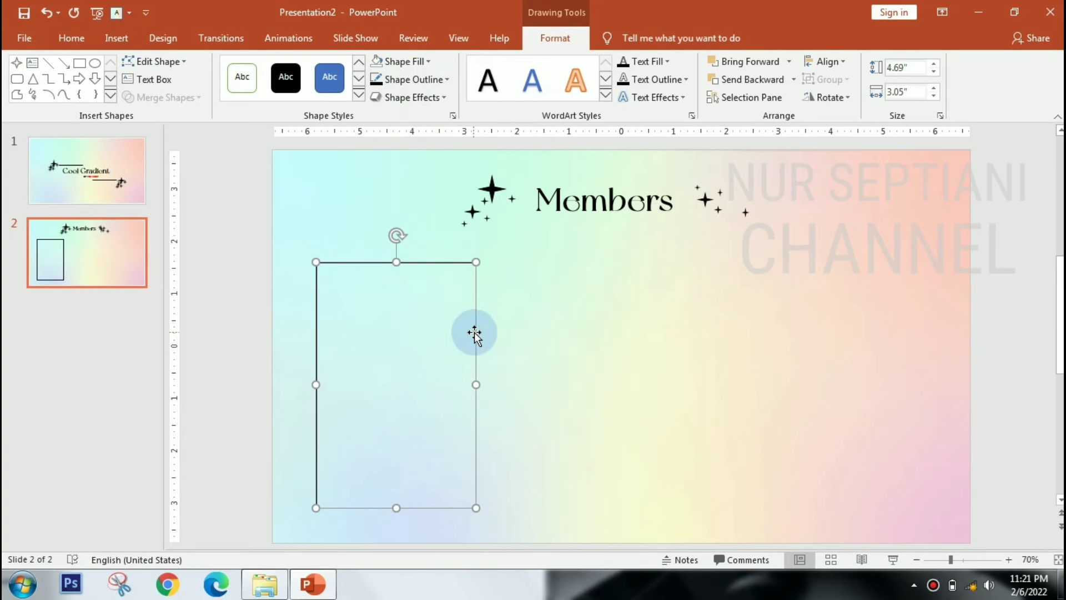
Copy the rectangle to make four frames in a row across the slide.
key("ctrl+c")
key("ctrl+v")
left_click_drag(485, 435, 657, 423)
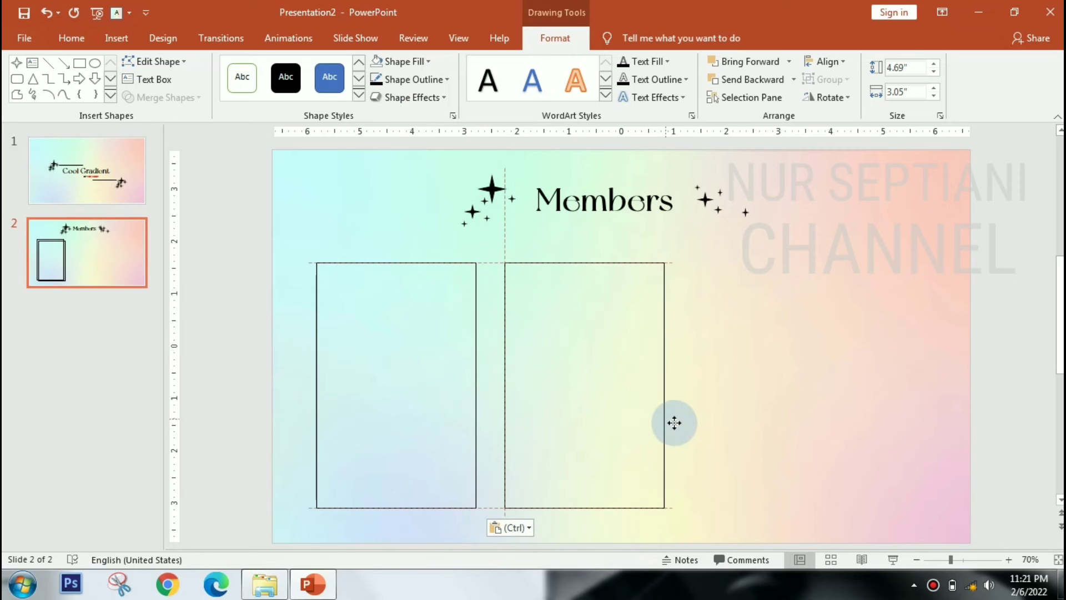
left_click(885, 516)
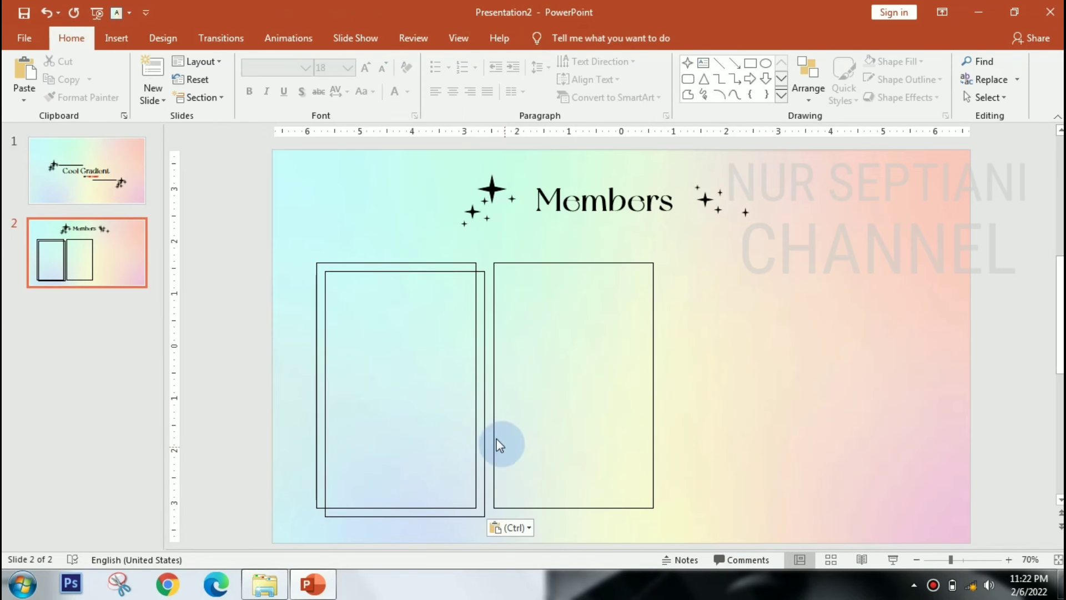
key("ctrl+z")
left_click(387, 292)
left_click(540, 263, "shift")
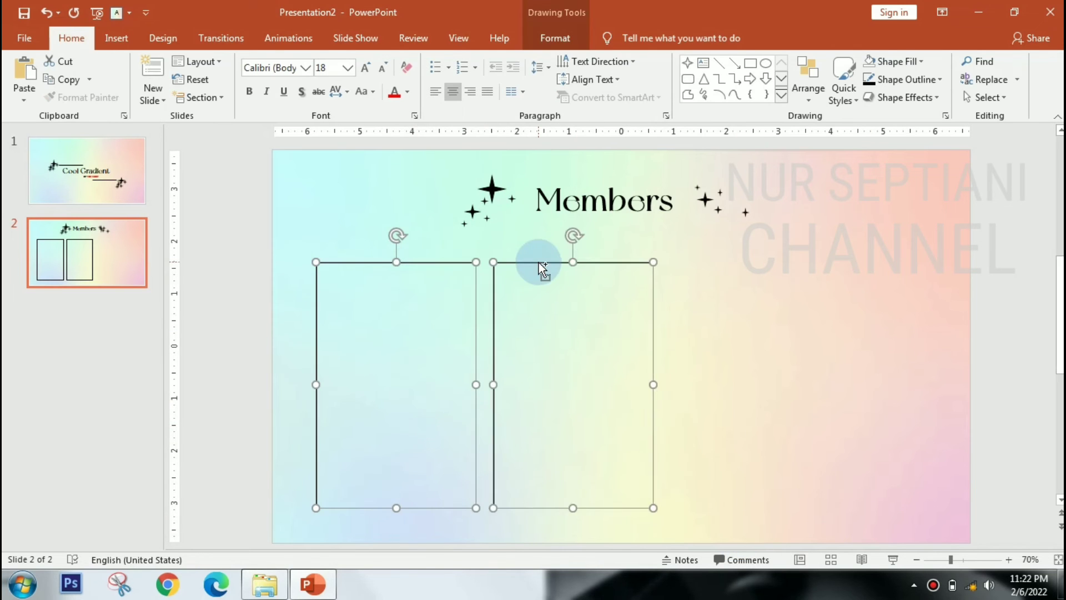
key("ctrl+c")
key("ctrl+v")
left_click_drag(605, 269, 944, 261)
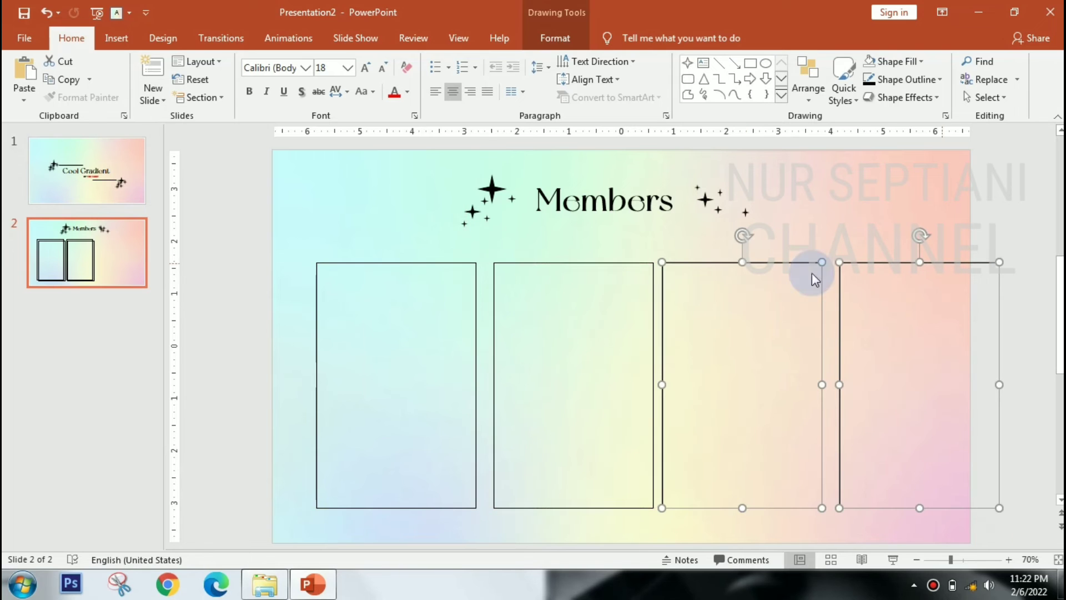
Narrow all four rectangles to the same width.
left_click(654, 355, "shift")
left_click(474, 336, "shift")
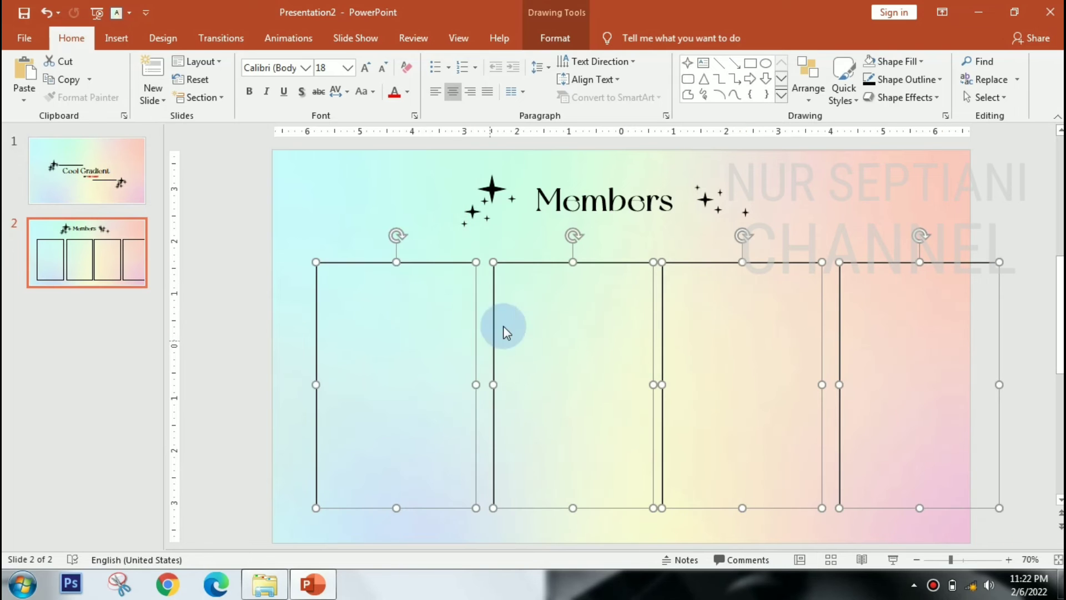
mouse_move(999, 508)
left_mouse_down()
mouse_move(966, 501)
mouse_move(982, 507)
left_mouse_up()
left_click_drag(899, 507, 921, 507)
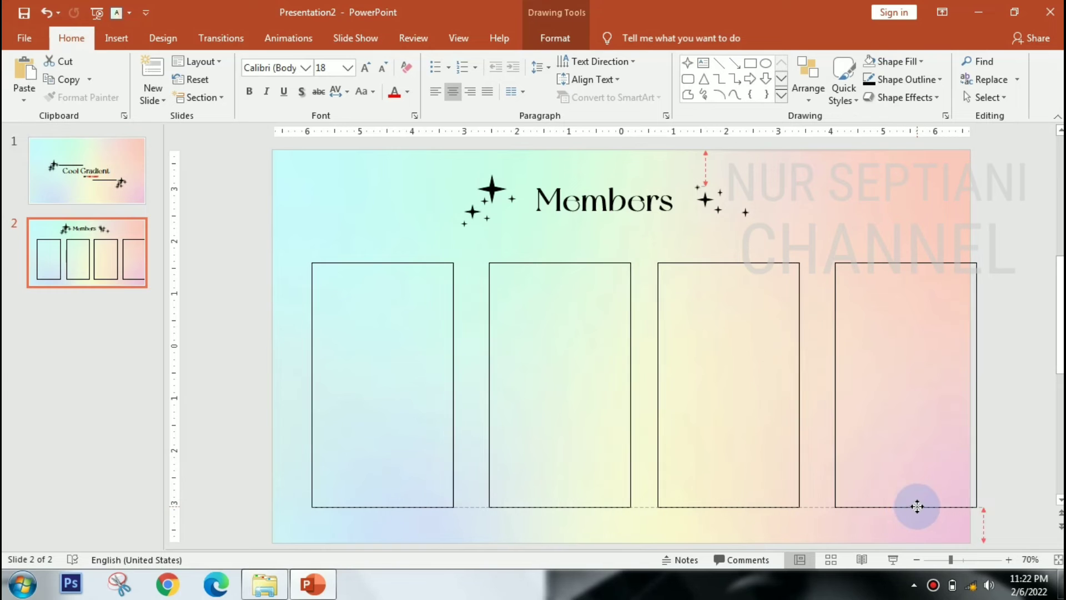
Space the four rectangles evenly and shift the row left to centre it.
left_click(514, 427)
left_click_drag(513, 426, 479, 404)
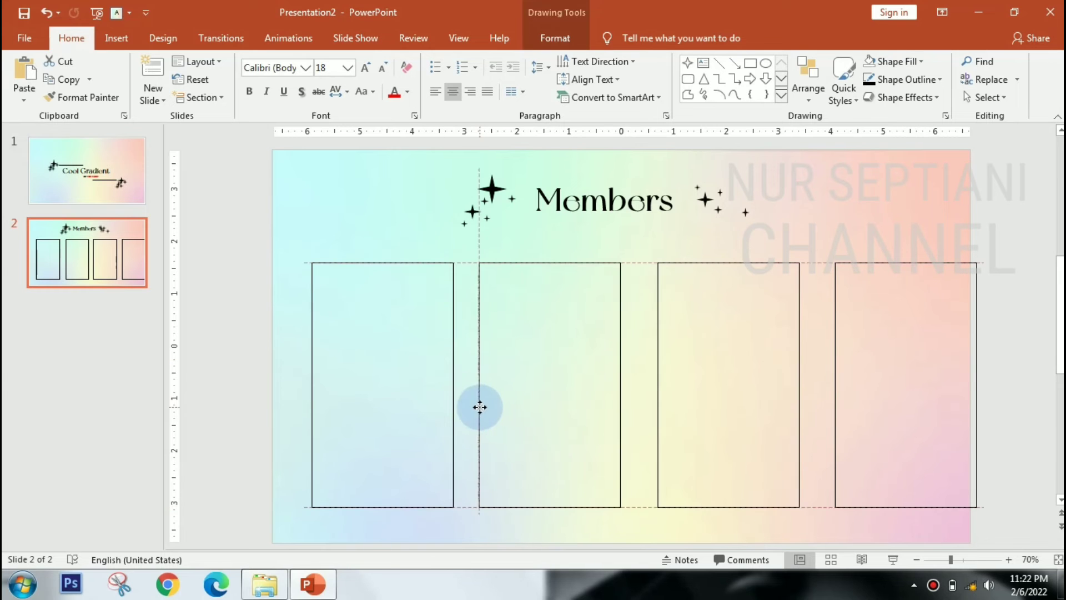
left_click_drag(649, 375, 641, 372)
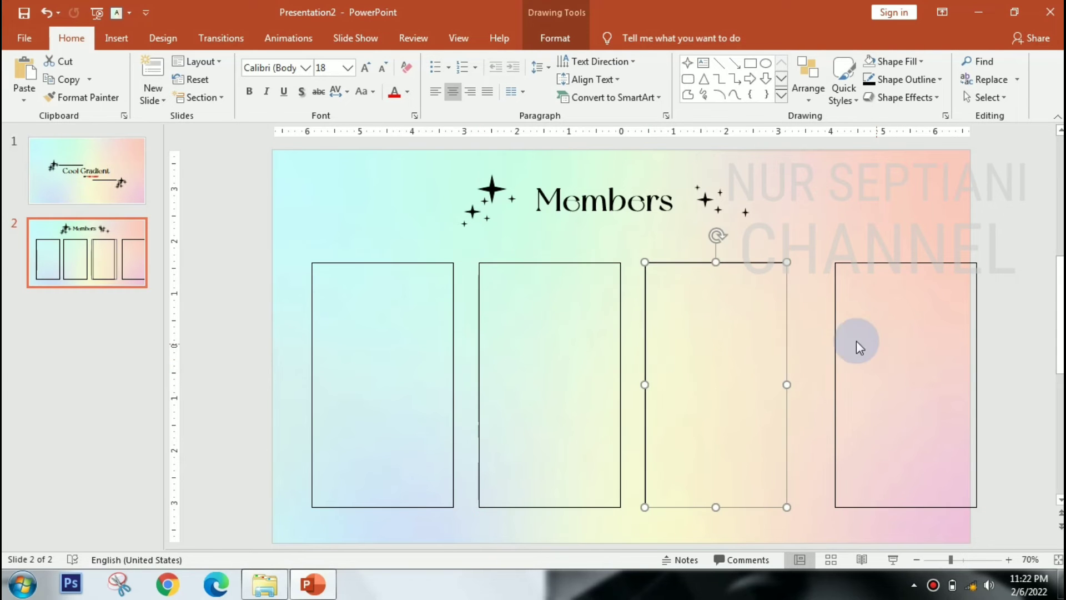
left_click_drag(856, 341, 811, 329)
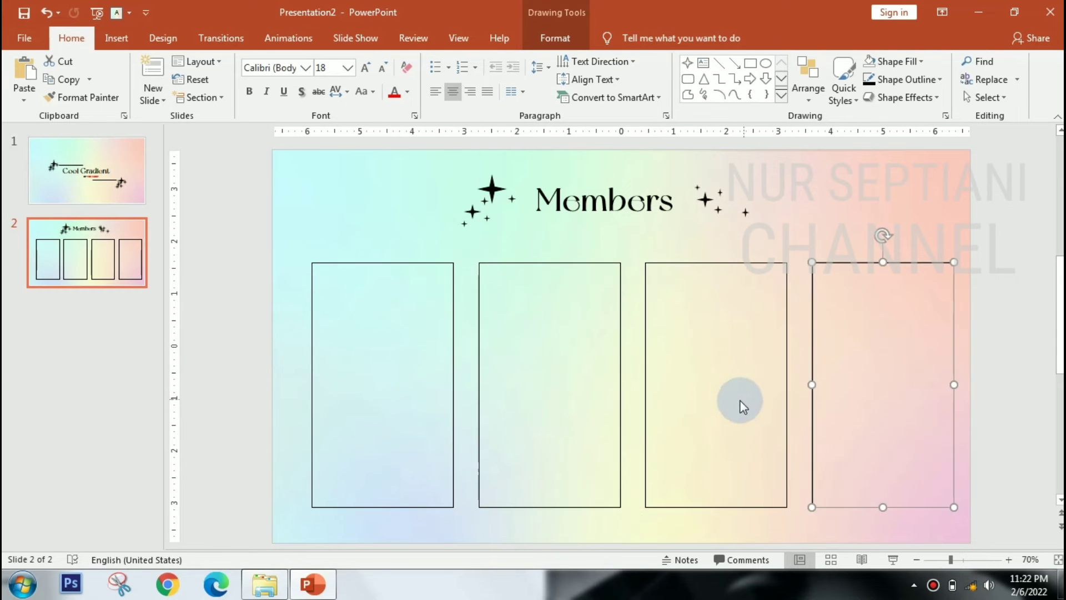
left_click(649, 367, "shift")
left_click(479, 372, "shift")
left_click(453, 365, "shift")
key("Left")
key("Left")
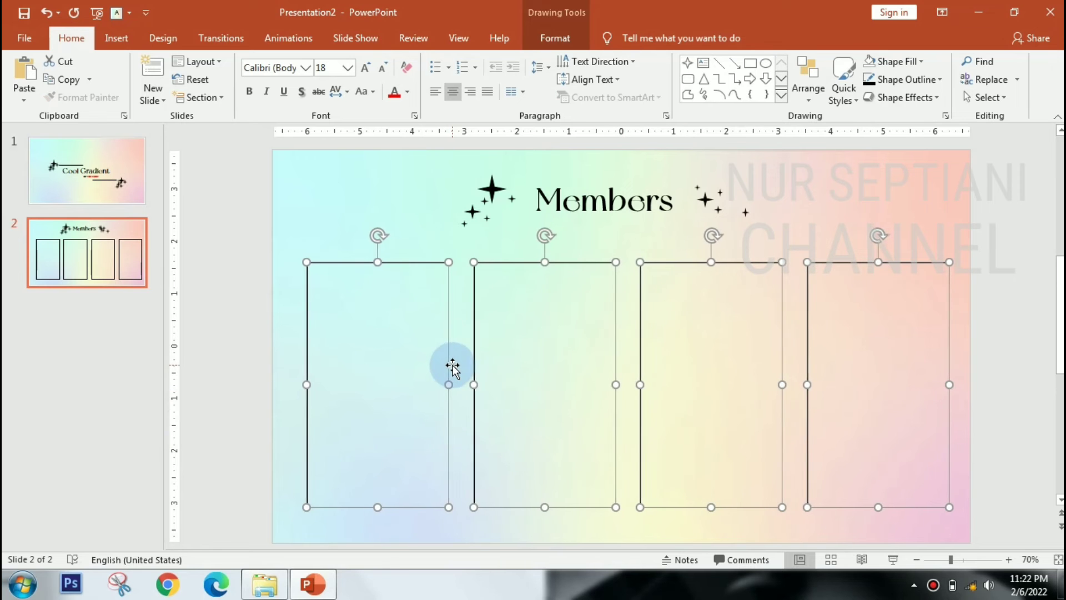
key("Left")
key("Left")
key("ctrl+Left")
key("ctrl+Left")
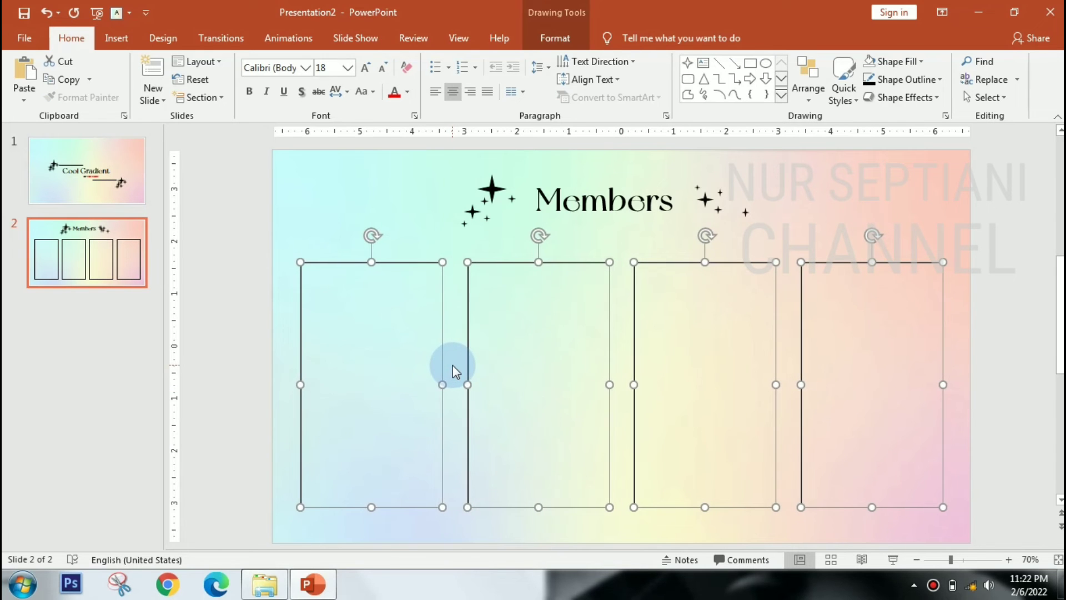
left_click(225, 251)
Bring the blue-haired photo onto the slide, shrink it and place it in the first frame.
left_click(116, 38)
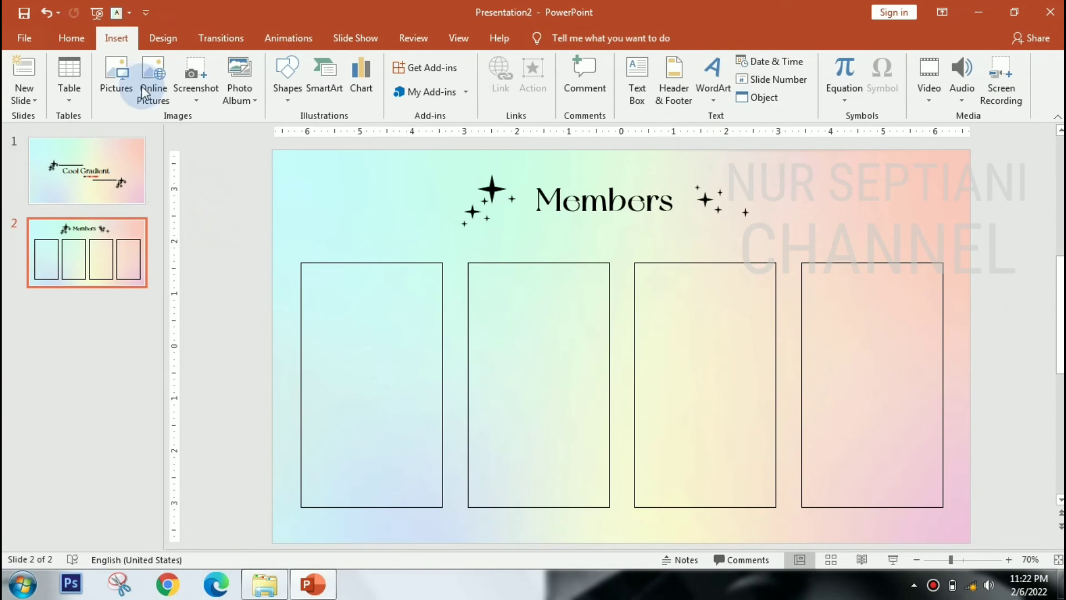
left_click(255, 586)
left_click_drag(487, 494, 391, 352)
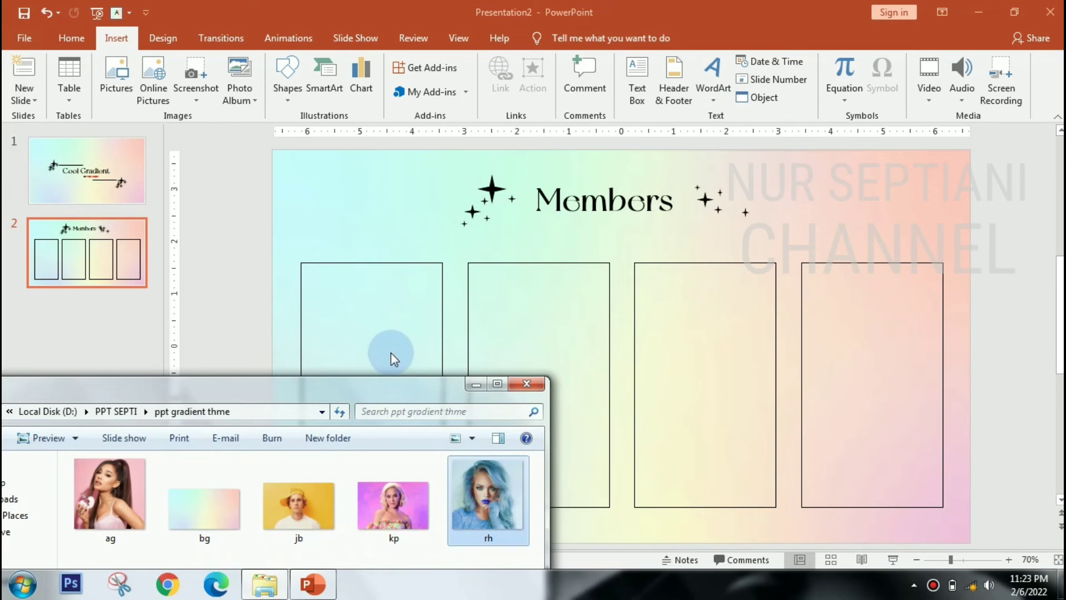
left_click_drag(821, 150, 536, 431)
left_click_drag(496, 495, 389, 336)
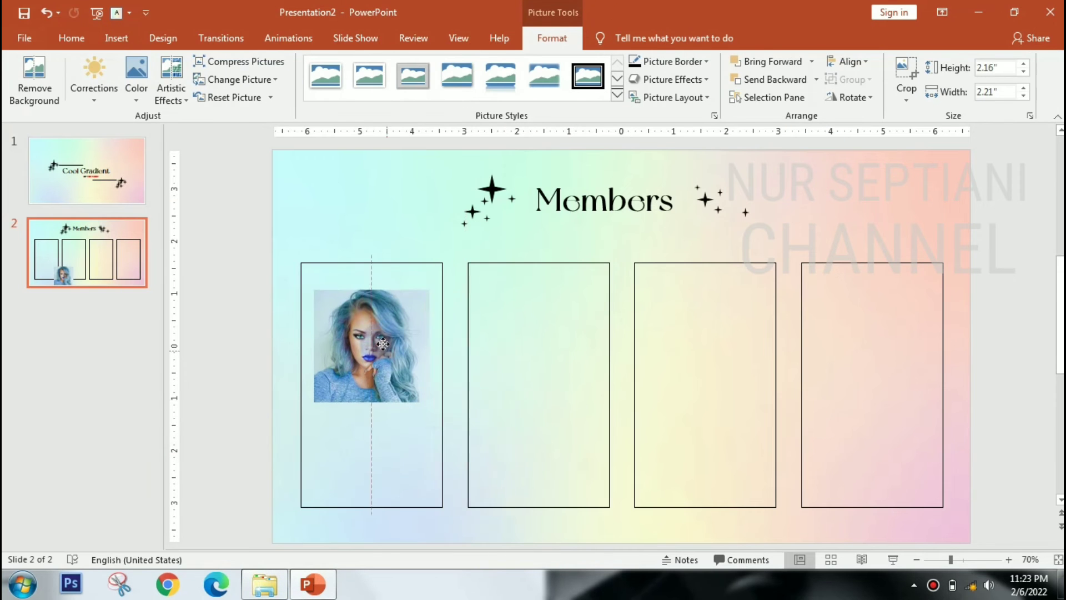
left_click(288, 539)
Bring in the pink-background photo, shrink it and fit it into the second frame.
left_click(277, 582)
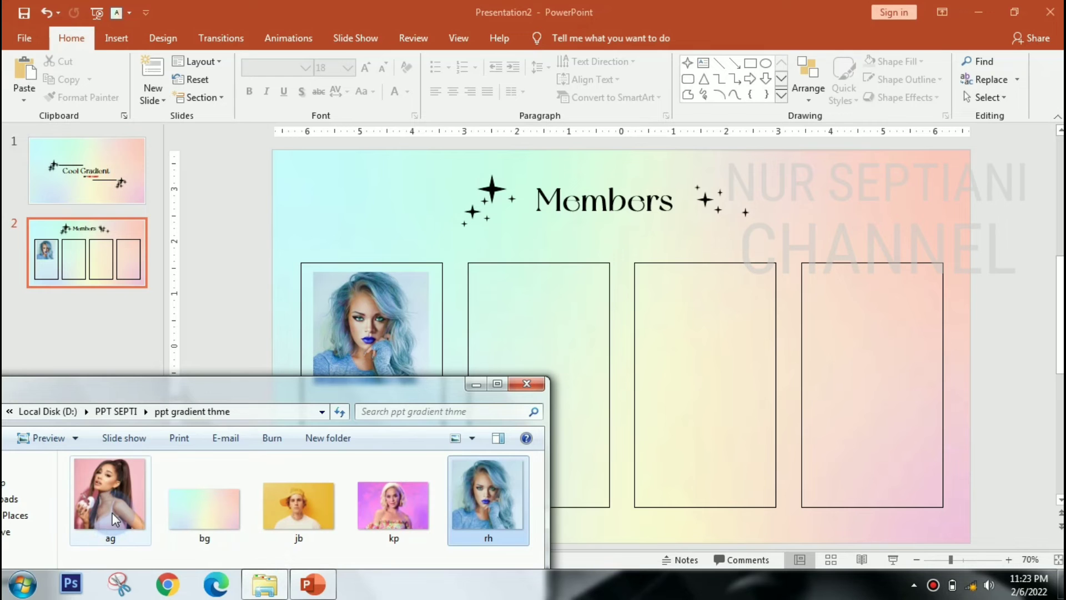
mouse_move(110, 494)
left_mouse_down()
mouse_move(472, 377)
mouse_move(484, 361)
left_mouse_up()
left_click_drag(785, 178, 599, 362)
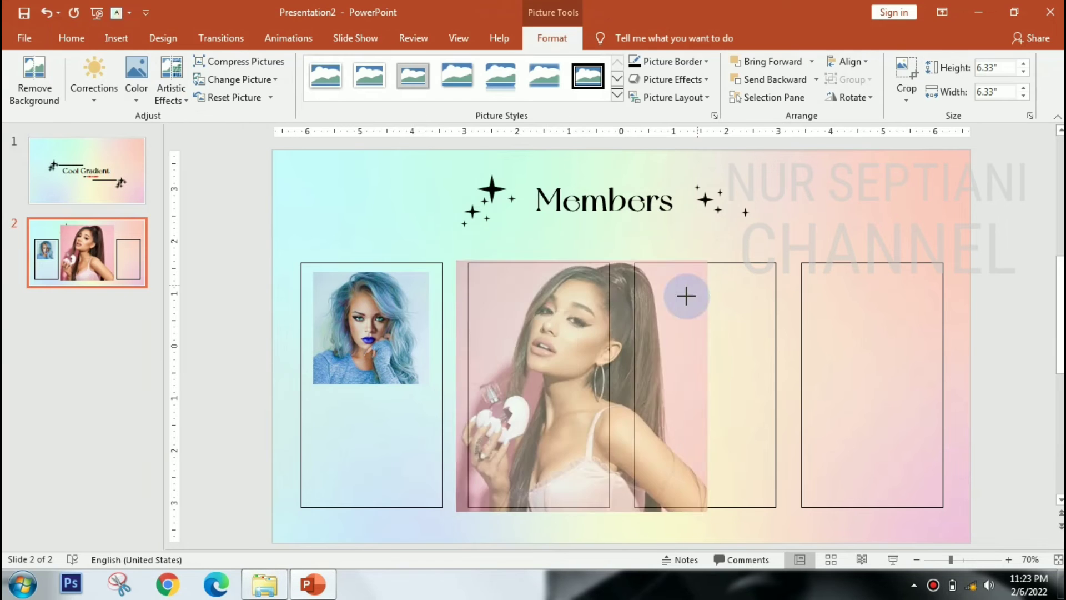
left_click_drag(519, 421, 539, 332)
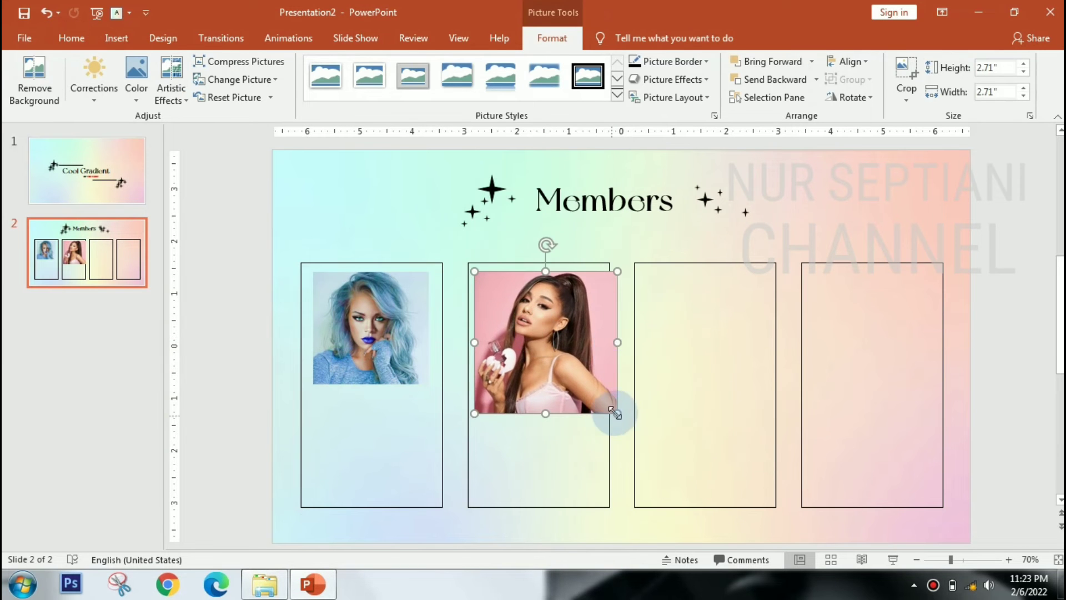
left_click_drag(617, 417, 599, 396)
left_click(599, 445)
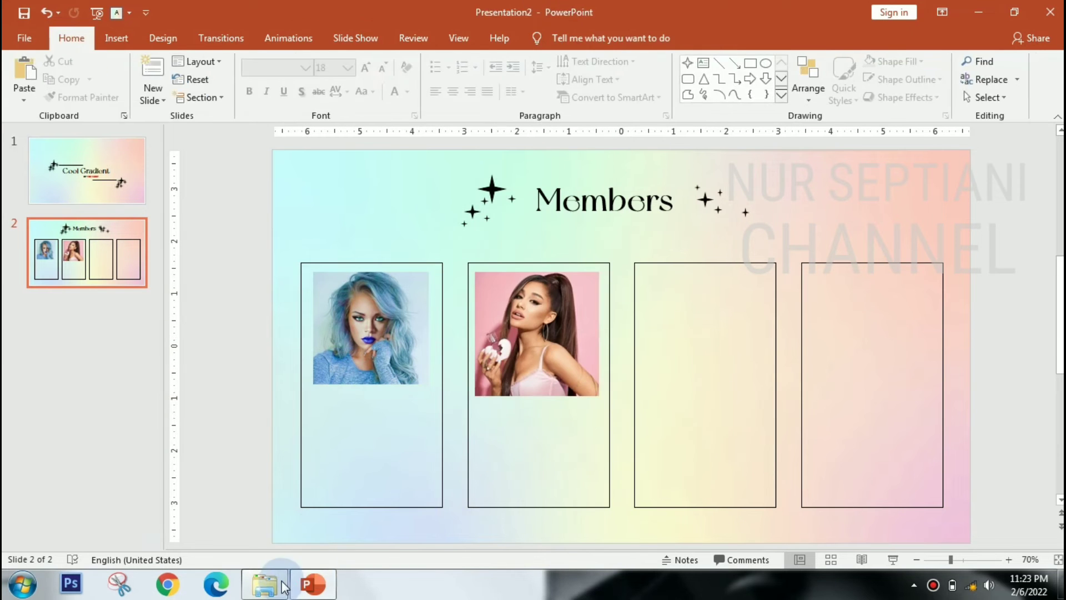
Crop the sides of the yellow jb photo and fit it into the third frame.
left_click(264, 583)
left_click_drag(305, 500, 672, 411)
left_click(906, 78)
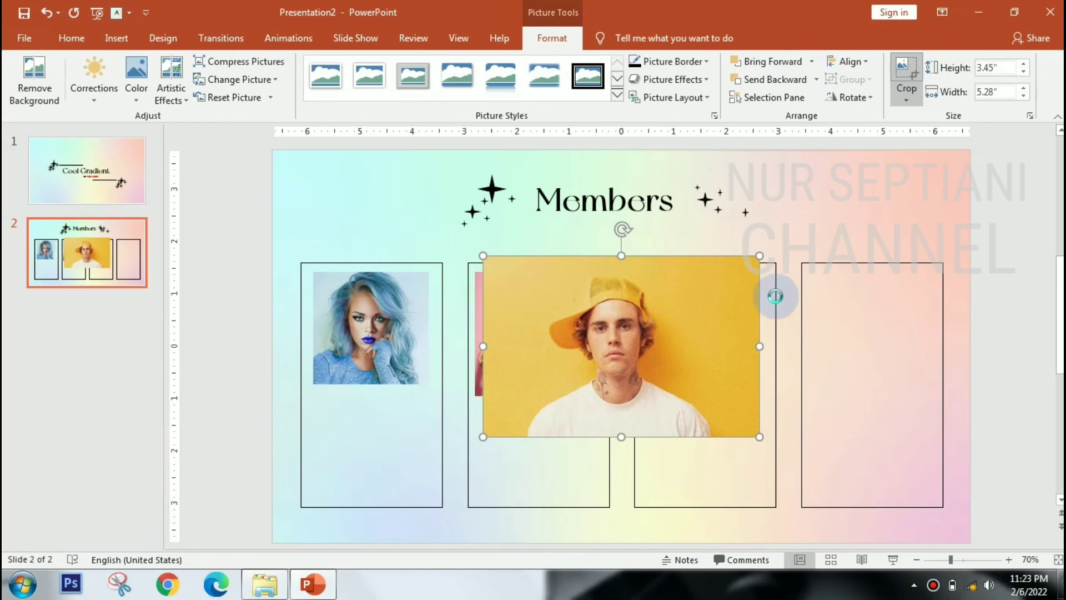
left_click_drag(759, 346, 723, 346)
left_click_drag(484, 346, 514, 343)
left_click_drag(740, 345, 704, 345)
left_click(624, 373)
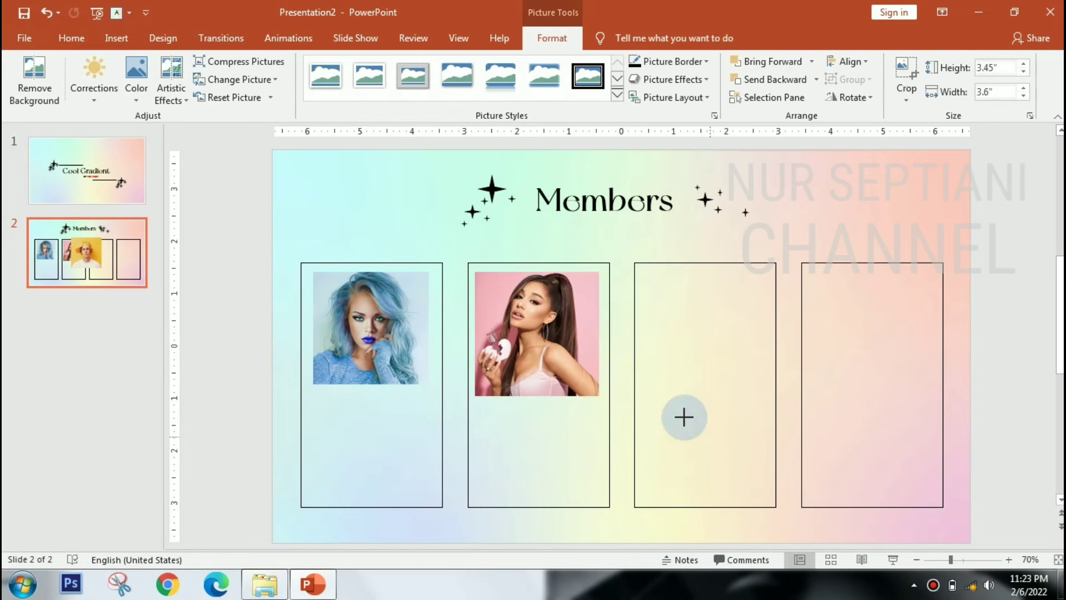
left_click_drag(684, 417, 655, 381)
left_click_drag(577, 316, 697, 333)
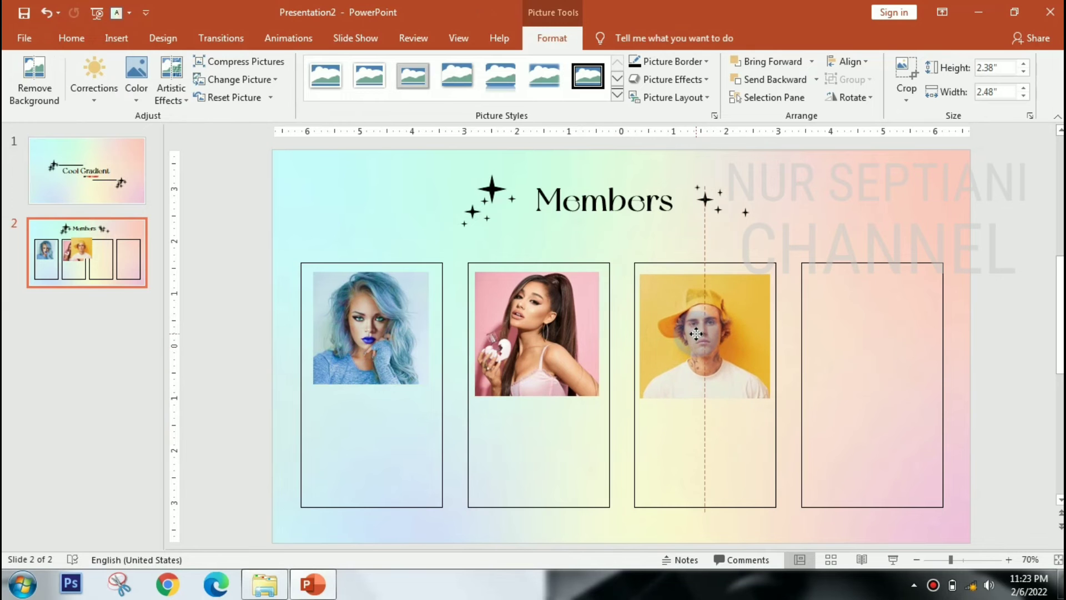
left_click(620, 466)
Crop the sides of the kp photo, shrink it and centre it in the fourth frame.
left_click(265, 583)
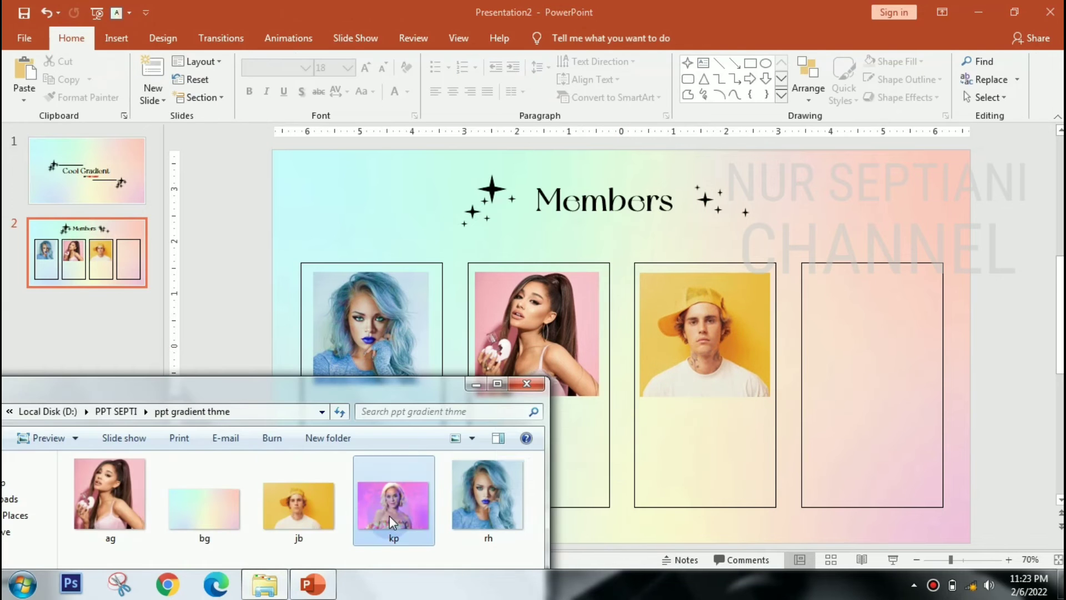
left_click_drag(388, 515, 812, 403)
left_click(904, 81)
left_click_drag(826, 346, 735, 346)
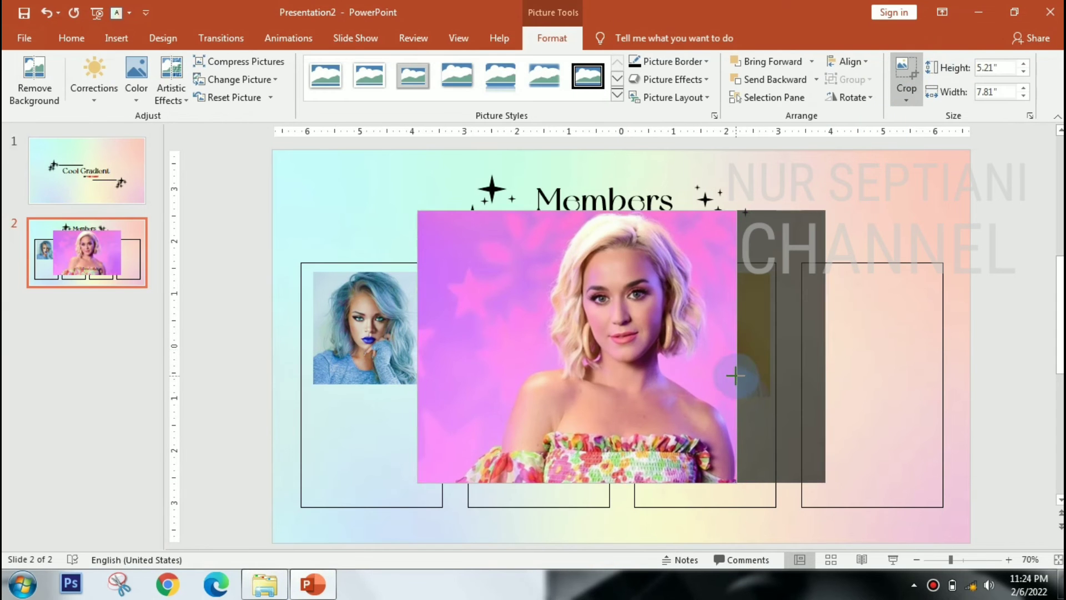
left_click_drag(416, 346, 491, 346)
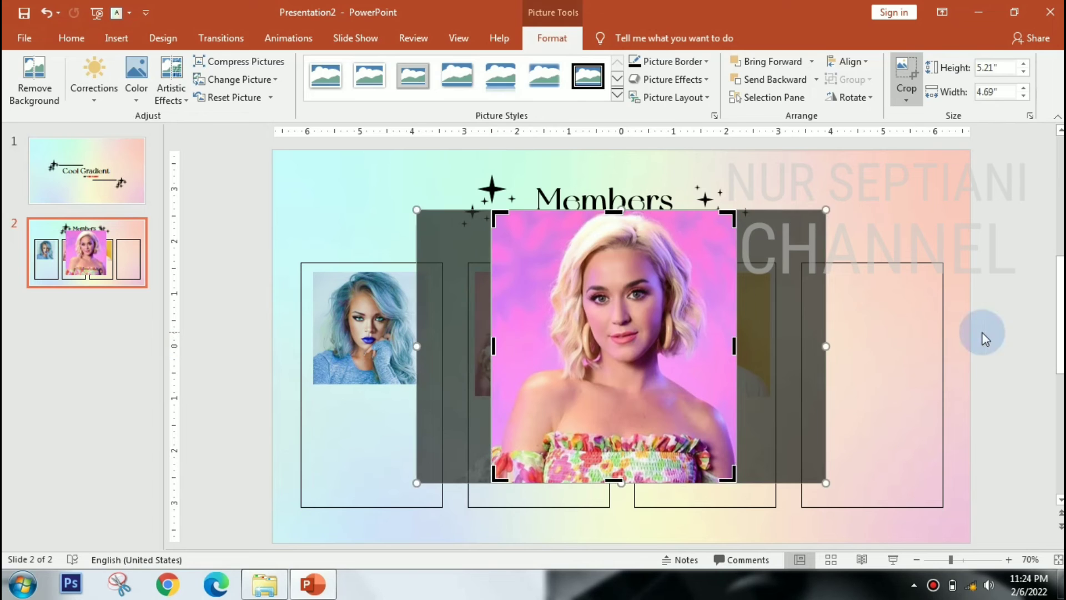
key("Escape")
left_click_drag(735, 209, 622, 338)
left_click_drag(583, 392, 899, 324)
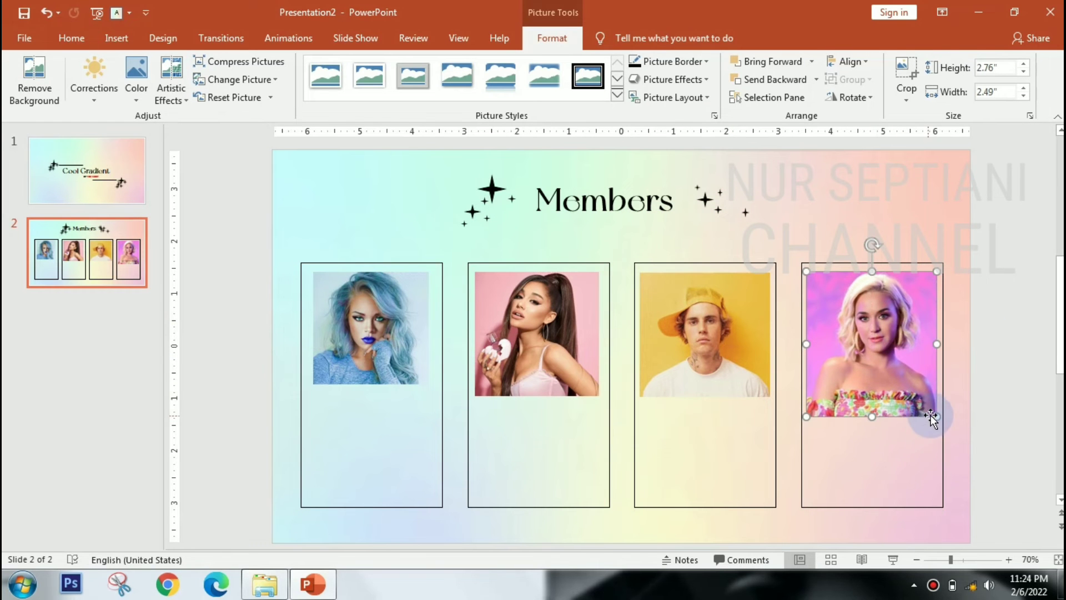
left_click_drag(937, 416, 918, 396)
left_click_drag(861, 333, 873, 333)
left_click(1001, 304)
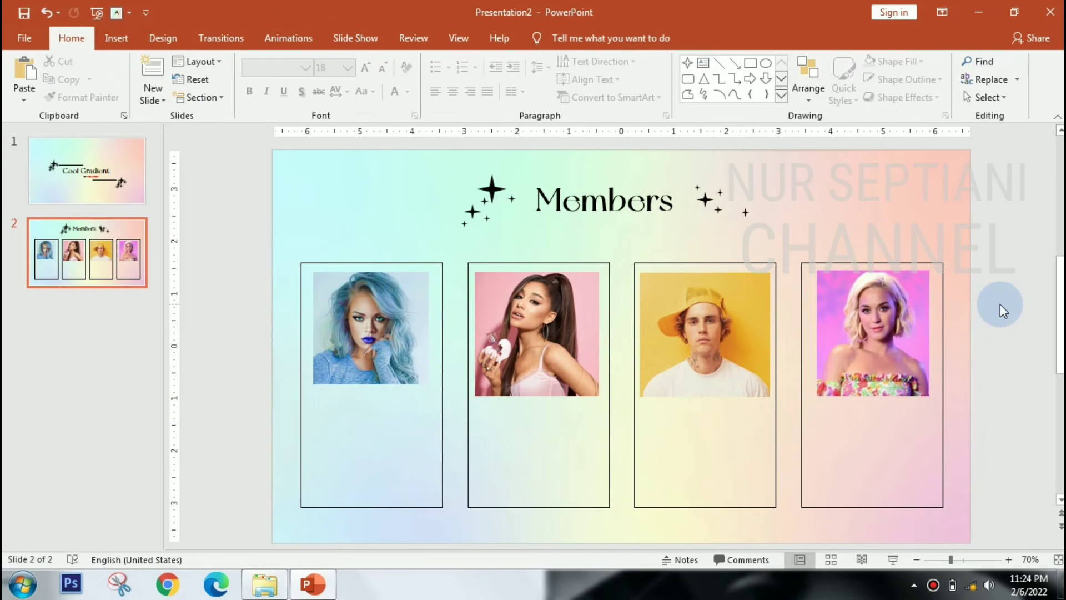
Select all four member photos and set their size to 2 inches.
left_click(422, 354)
left_click(539, 356, "shift")
left_click(666, 333, "shift")
left_click(861, 323, "shift")
left_click(996, 69)
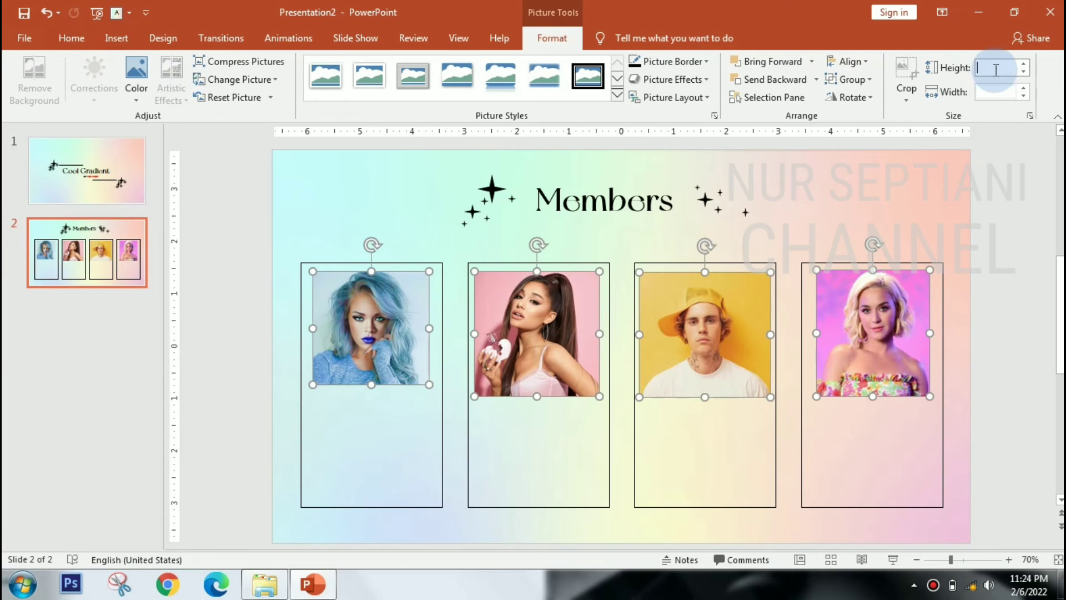
left_click(1000, 92)
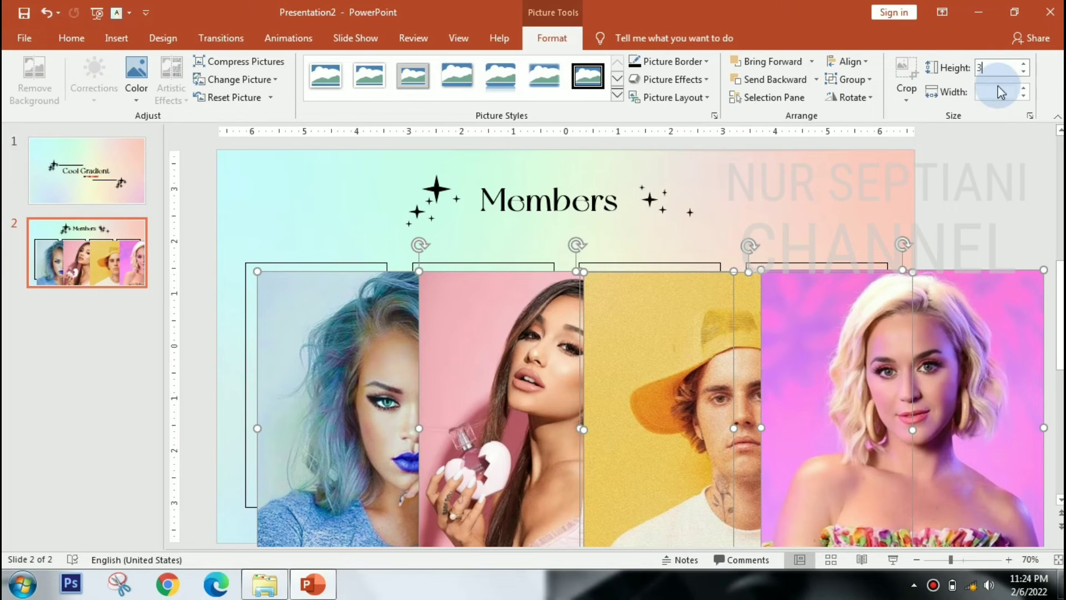
left_click(1000, 92)
key("BackSpace")
type("2")
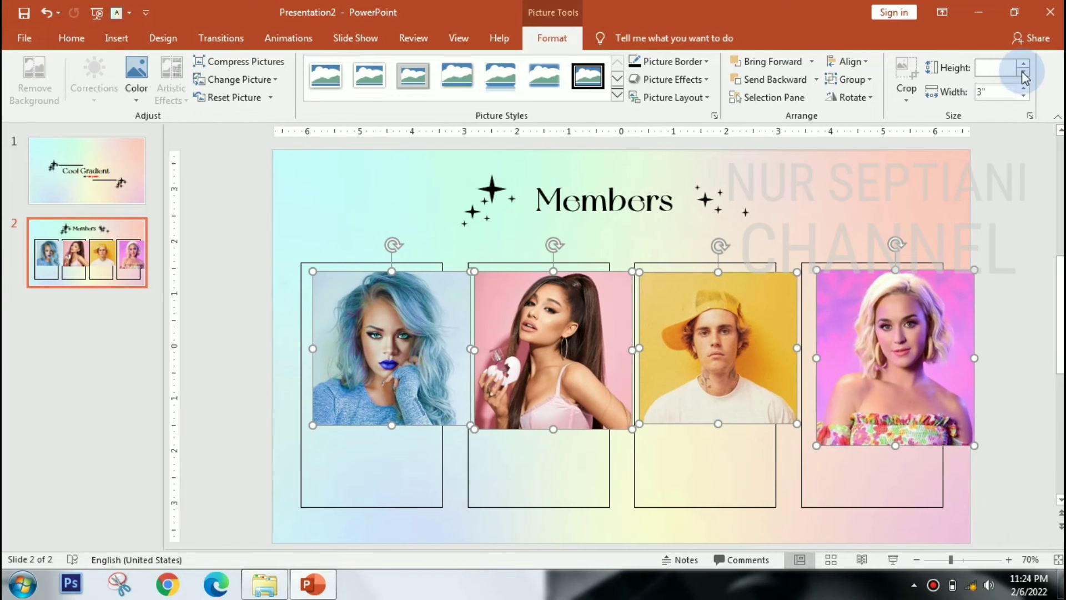
key("Return")
Set the kp photo's height to 2 inches as well.
left_click(1005, 151)
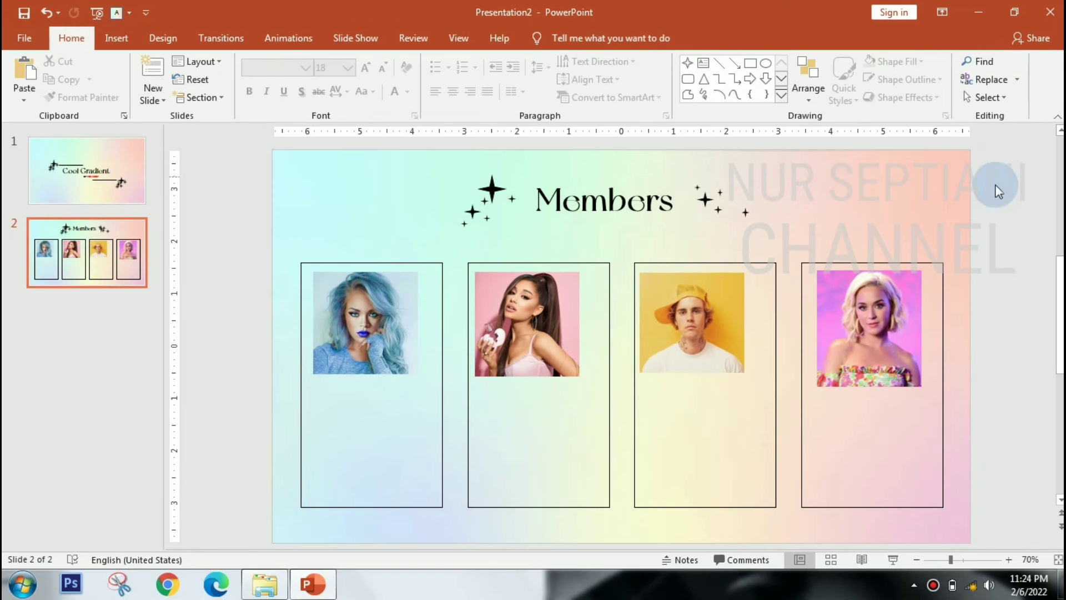
left_click(850, 314)
left_click(1010, 68)
type("2.22\"")
key("Return")
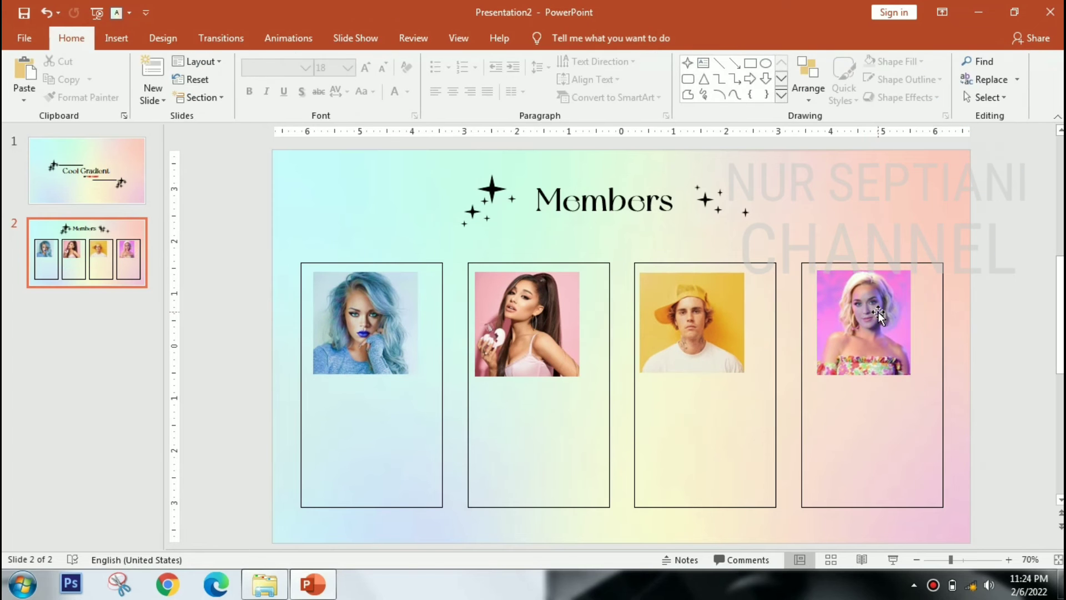
left_click(878, 312)
Centre the jb, pink-background and blue-haired photos in their frames.
left_click_drag(696, 339, 708, 339)
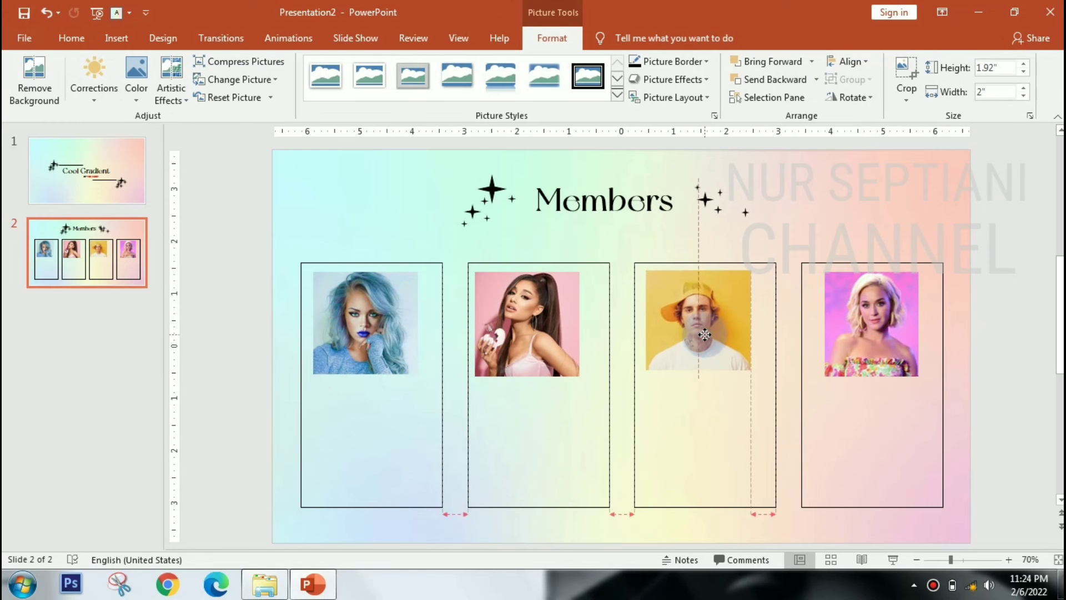
left_click_drag(555, 322, 565, 325)
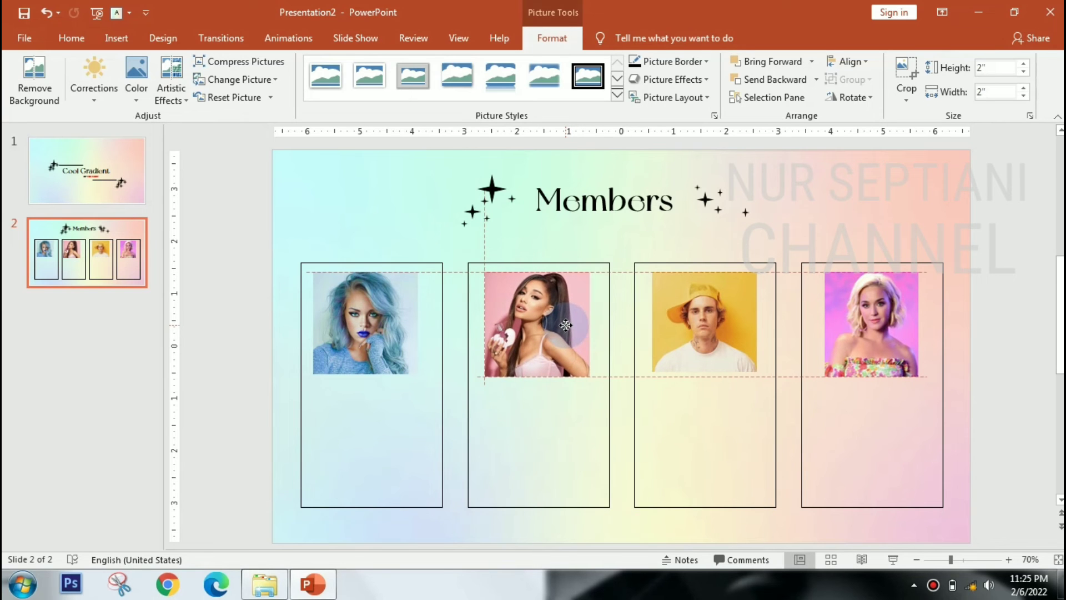
left_click_drag(389, 323, 396, 324)
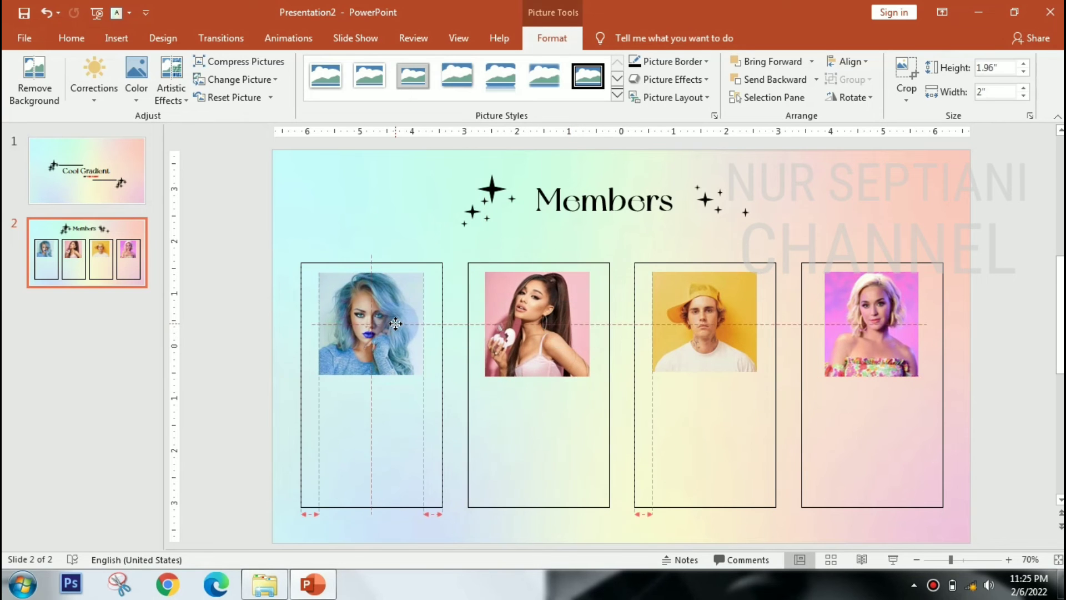
left_click(1028, 371)
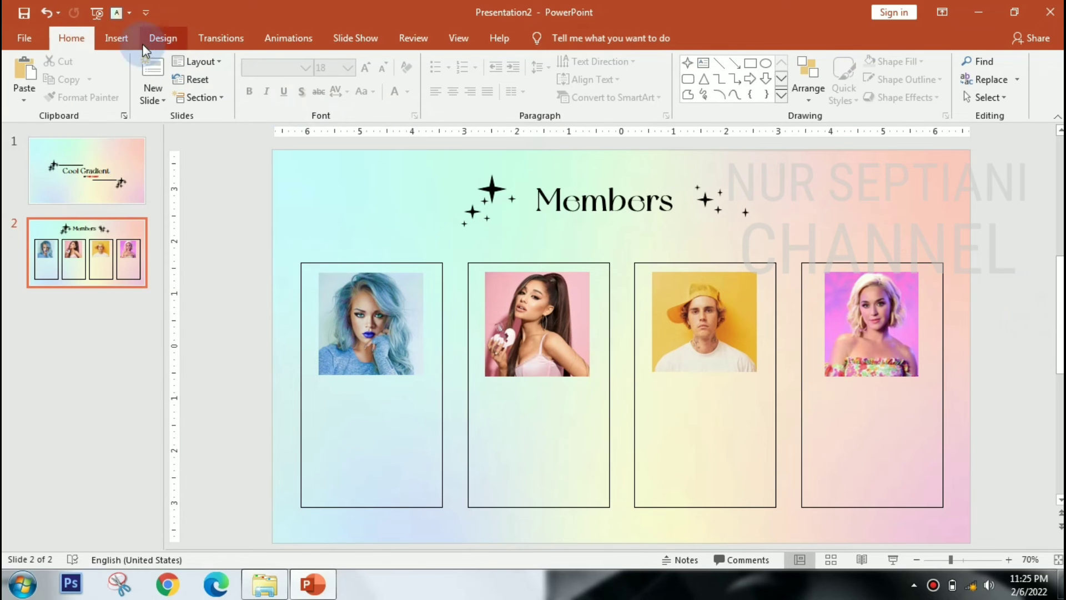
Insert a text box under the first photo for a member's name.
left_click(116, 38)
left_click(637, 80)
left_click(343, 388)
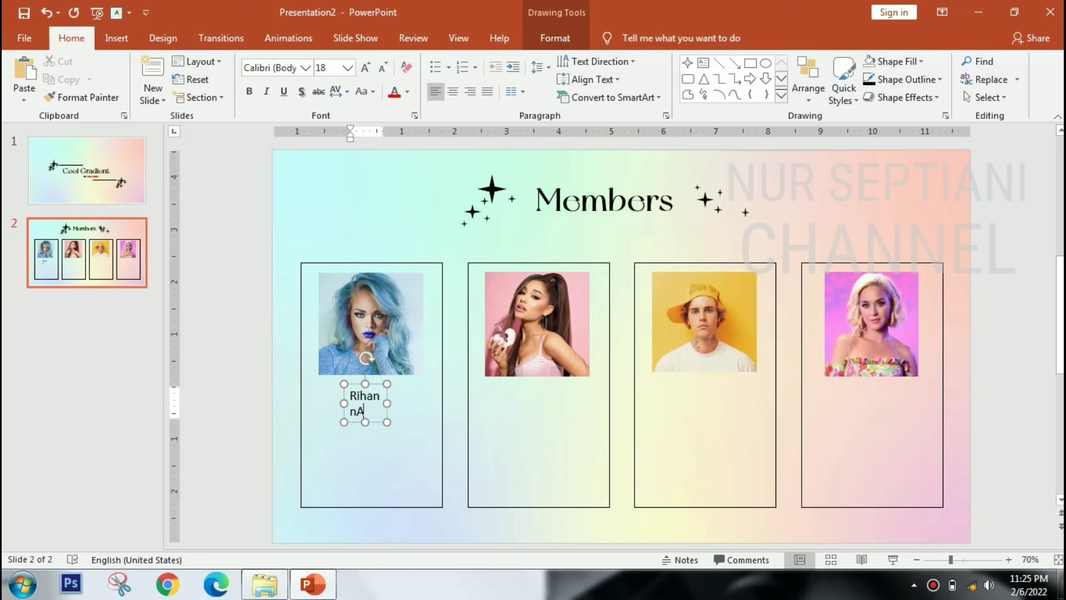
Format the first name caption as NewYork 20 bold and centre it under the first photo.
left_click(304, 67)
left_click(340, 86)
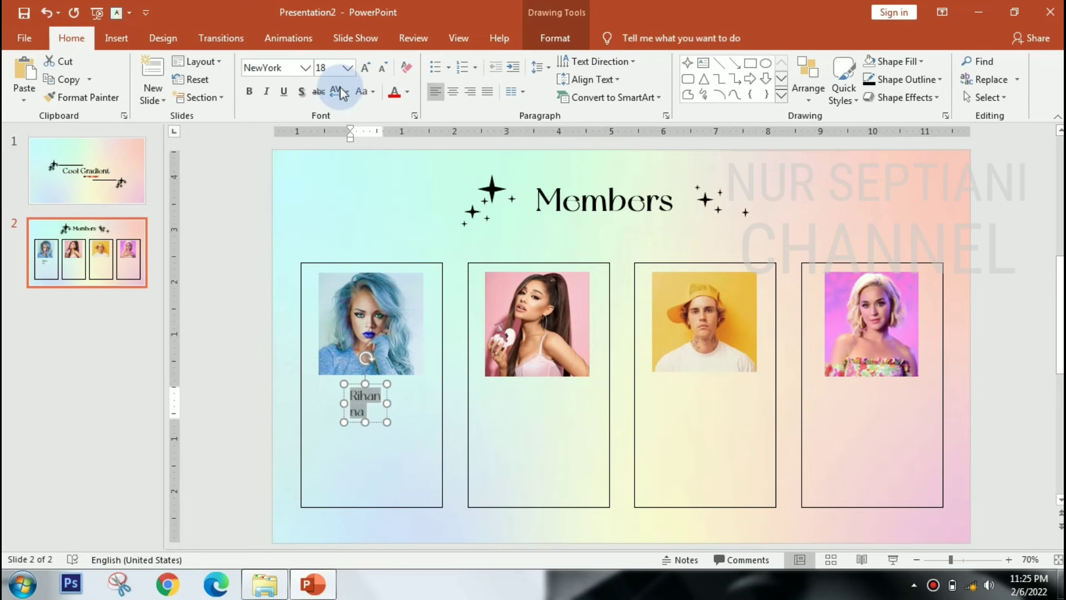
left_click(249, 91)
left_click(427, 410)
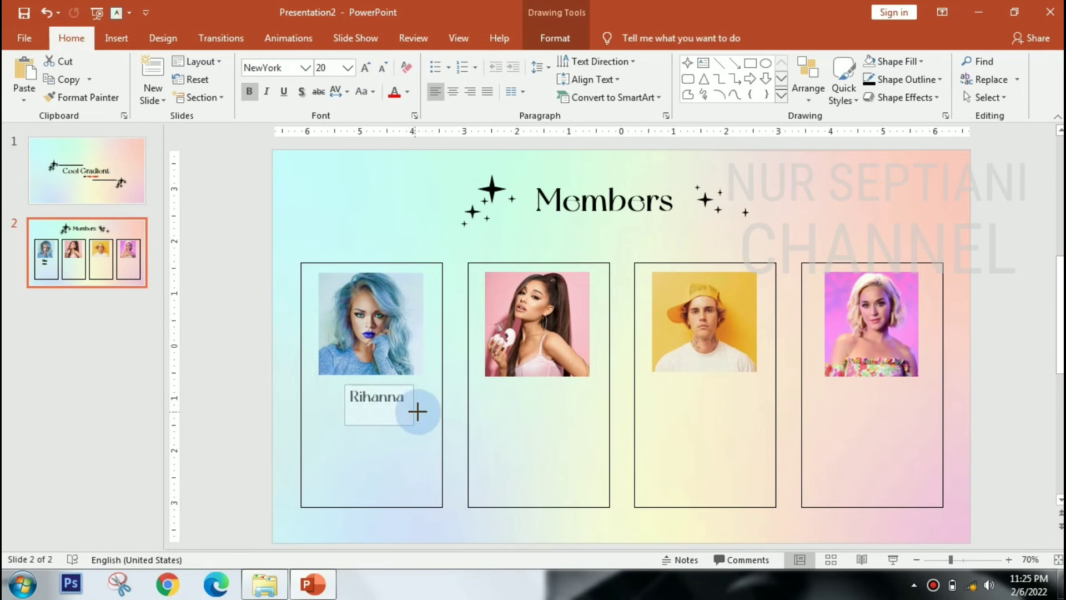
left_click_drag(409, 405, 405, 400)
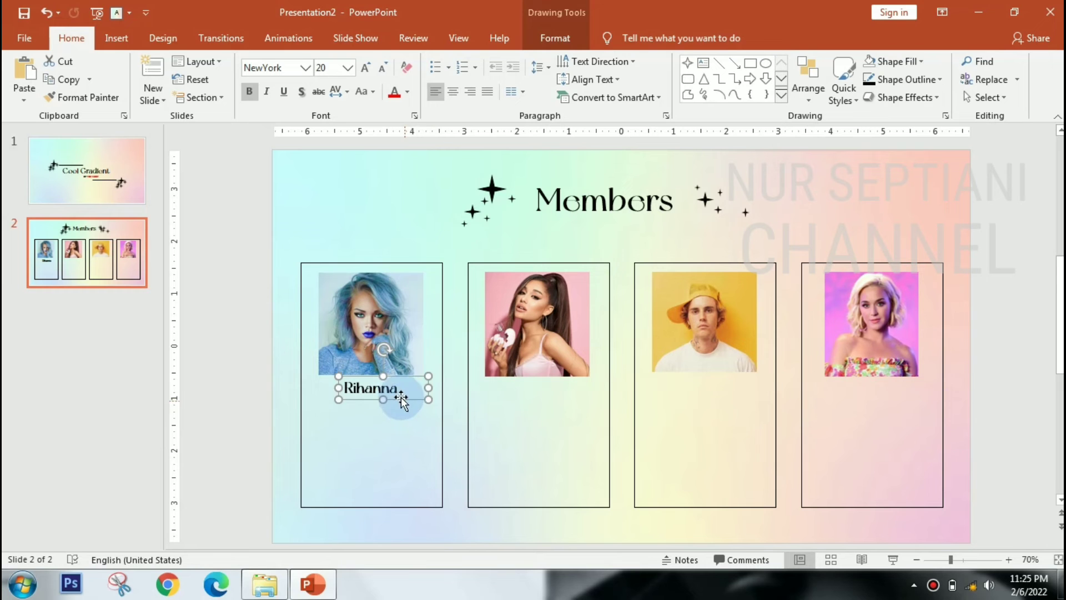
Copy the caption under the second photo, rename it Ariana Grande, and widen it to one line.
left_click(415, 450)
left_click_drag(407, 406, 569, 405)
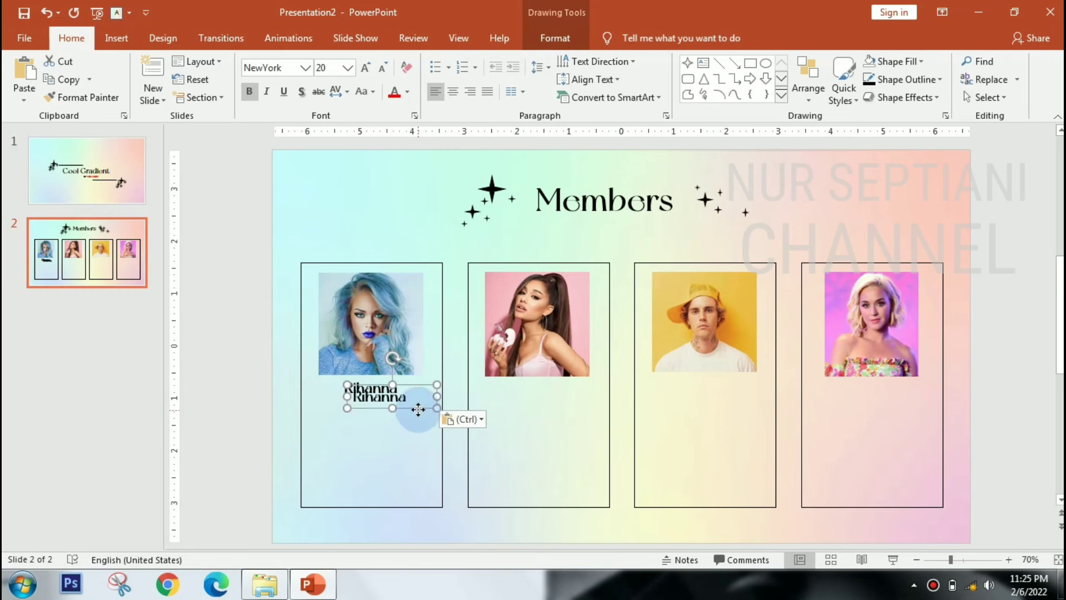
left_click(559, 388)
type("a Grande")
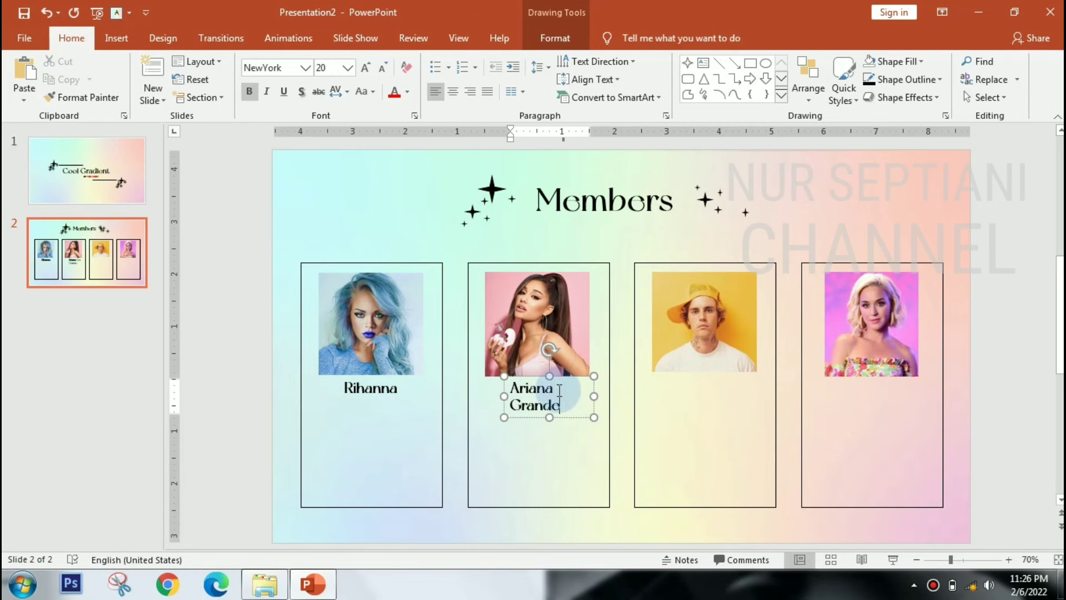
left_click_drag(595, 394, 638, 393)
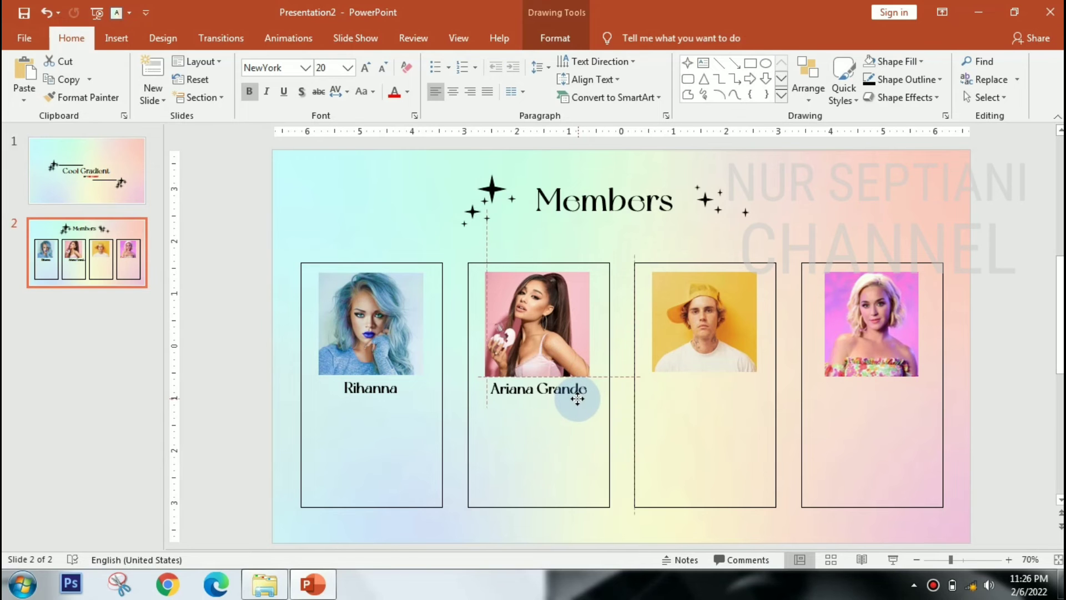
Copy the caption under the third photo and rename it Justin Bieber.
left_click(571, 445)
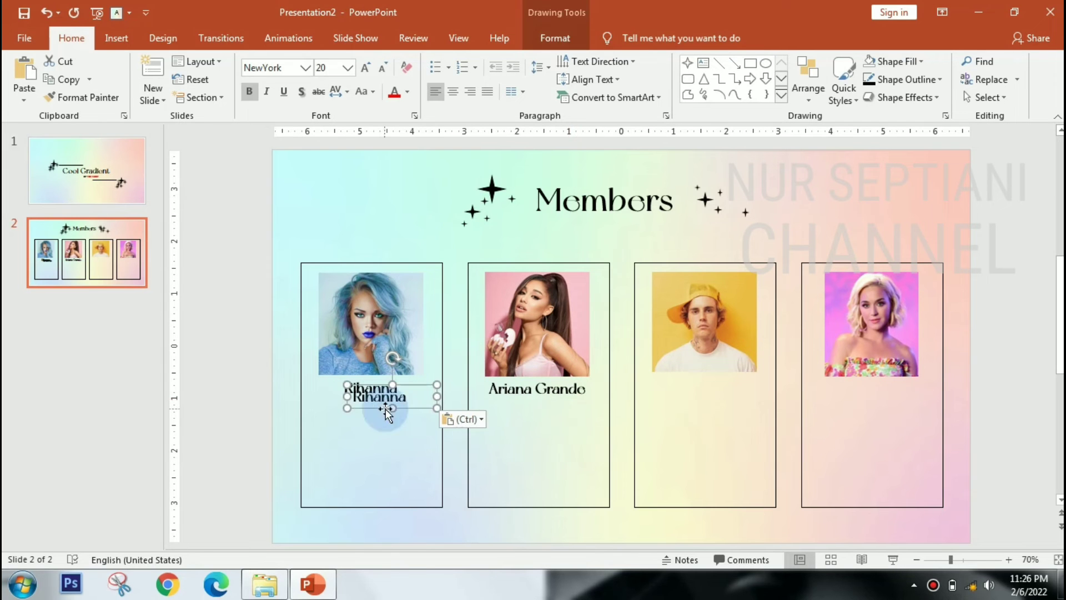
mouse_move(393, 409)
left_mouse_down()
mouse_move(758, 396)
mouse_move(749, 396)
left_mouse_up()
double_click(695, 401)
type("Justin Bieber")
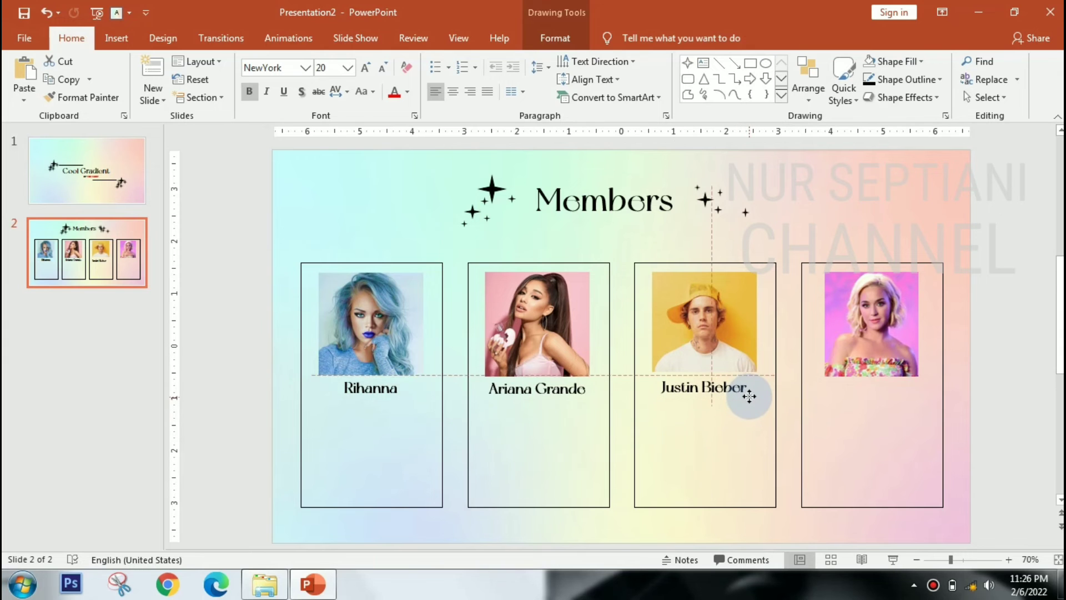
Copy the caption under the fourth photo as Katy Perry, lined up with the others.
left_click(730, 445)
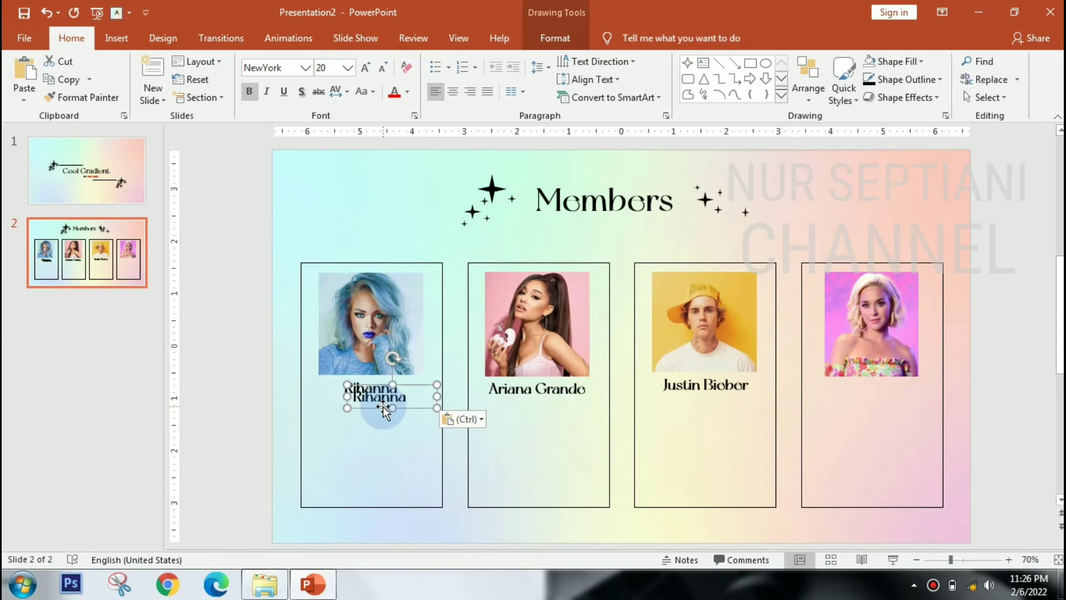
left_click_drag(370, 389, 876, 399)
left_click(876, 390)
type("Katy Perry")
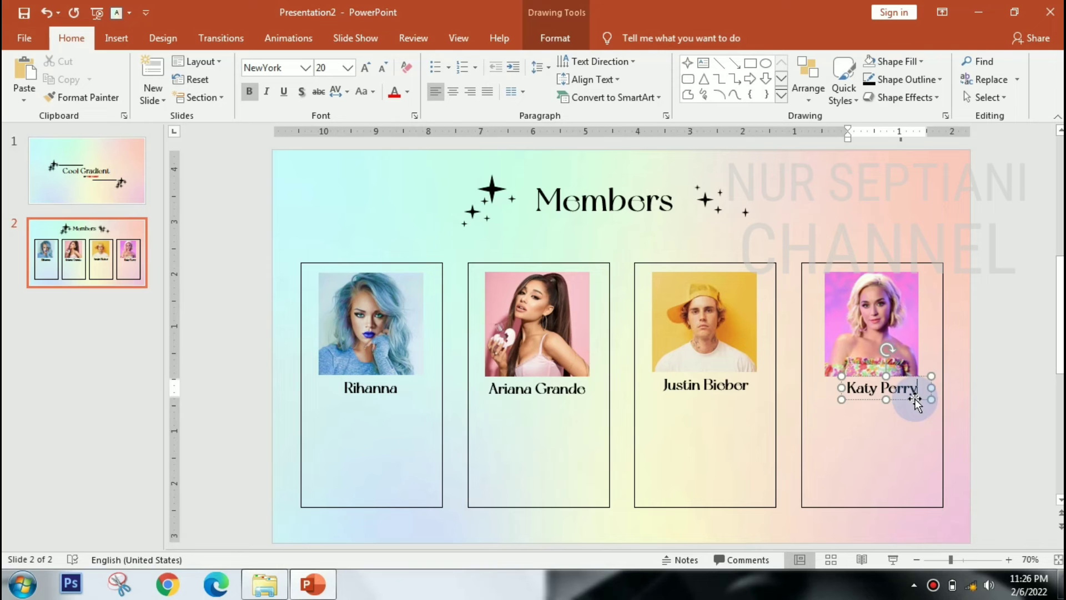
left_click_drag(913, 400, 905, 399)
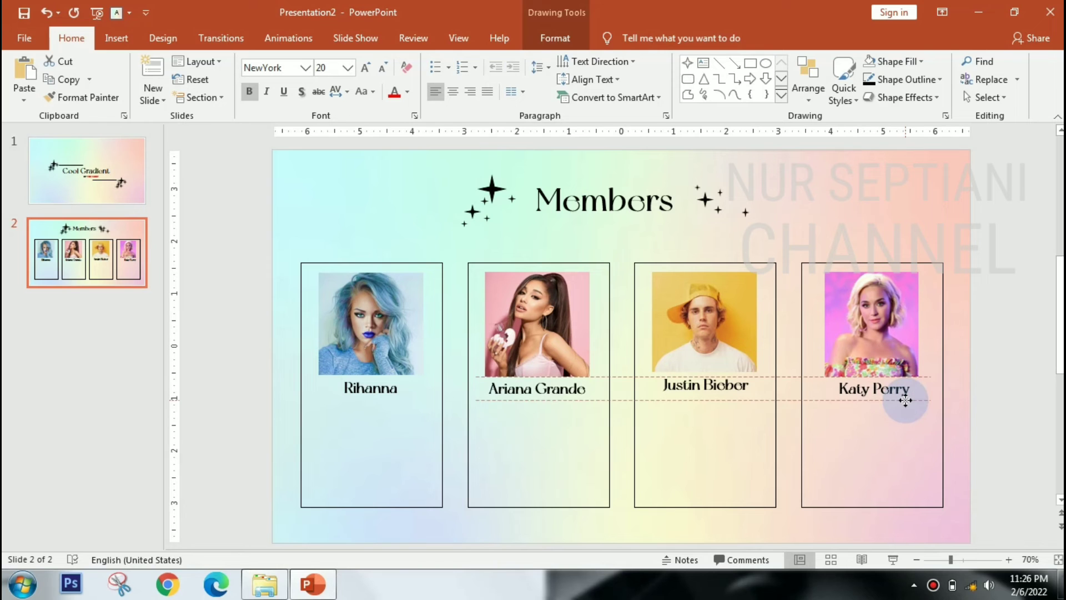
left_click(988, 393)
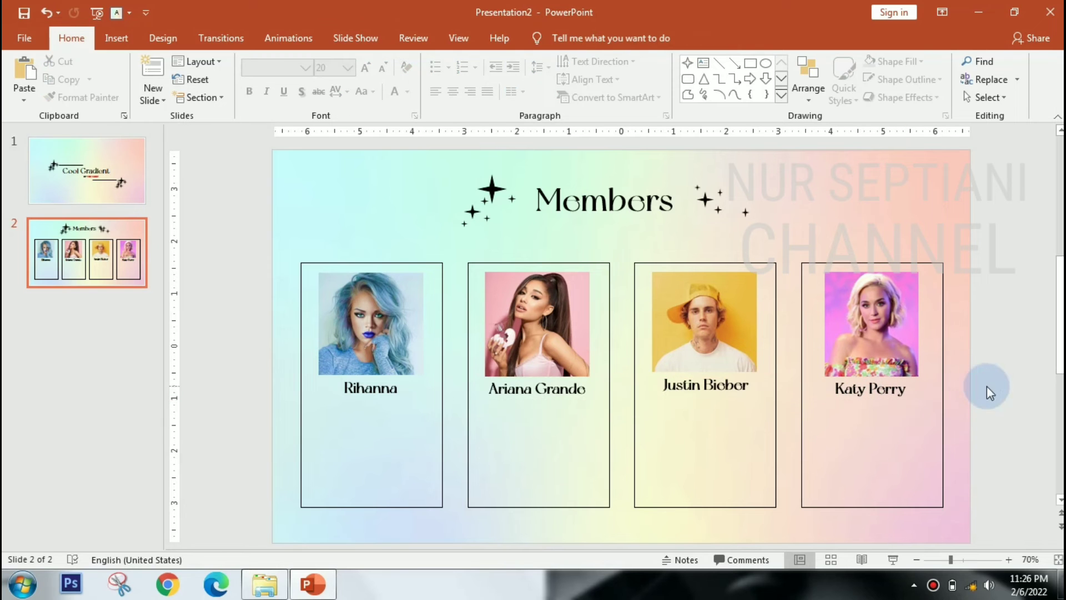
Draw a text box below the first caption filled with four 'Insert your text here' lines.
left_click(116, 38)
left_click(637, 95)
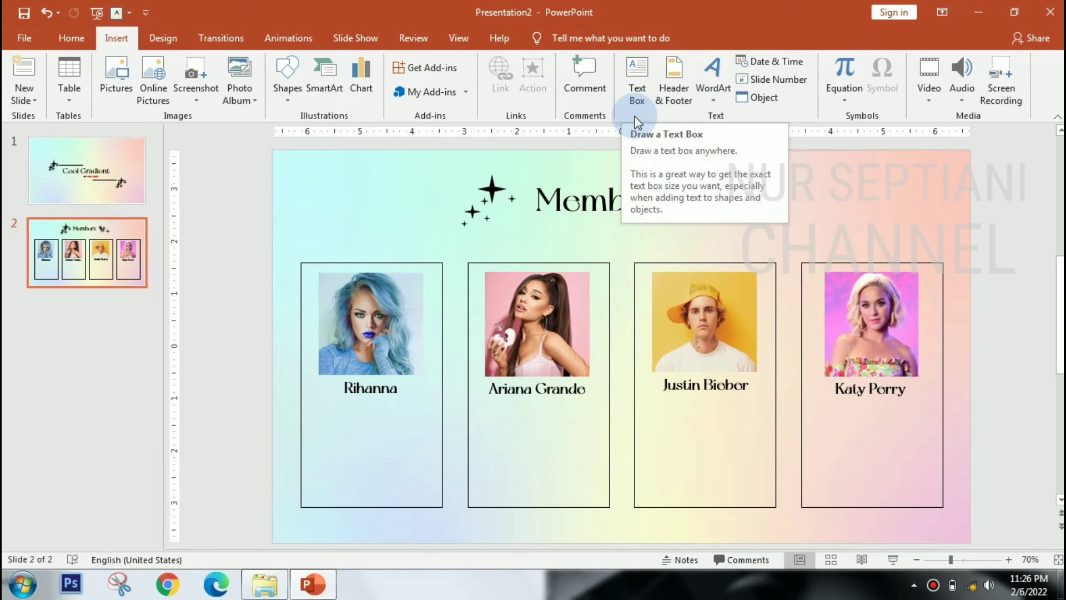
left_click_drag(328, 429, 457, 451)
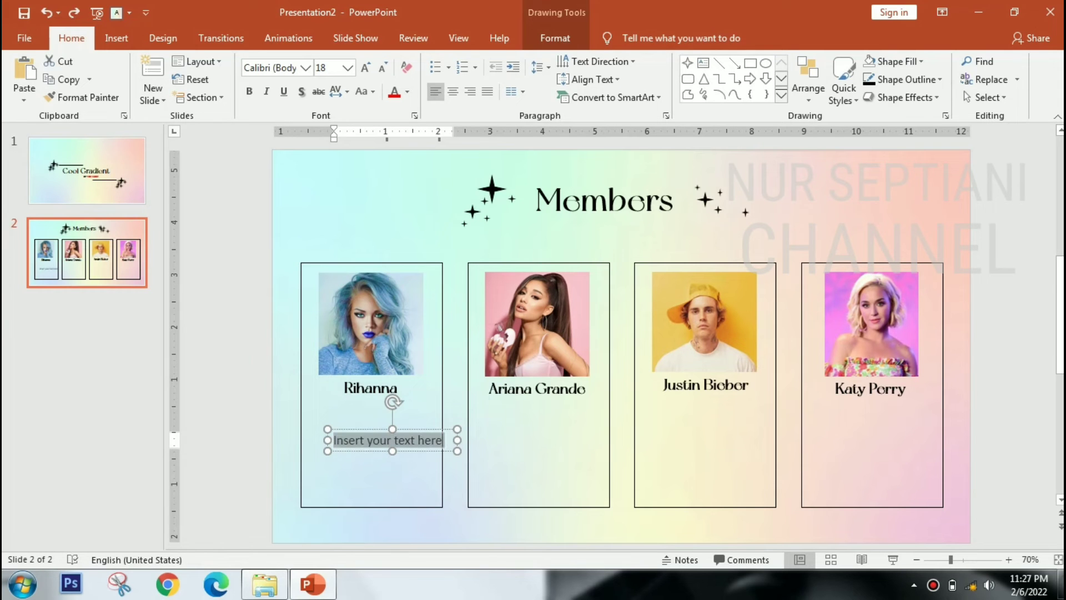
type("Insert your text here")
key("ctrl+v")
key("ctrl+v")
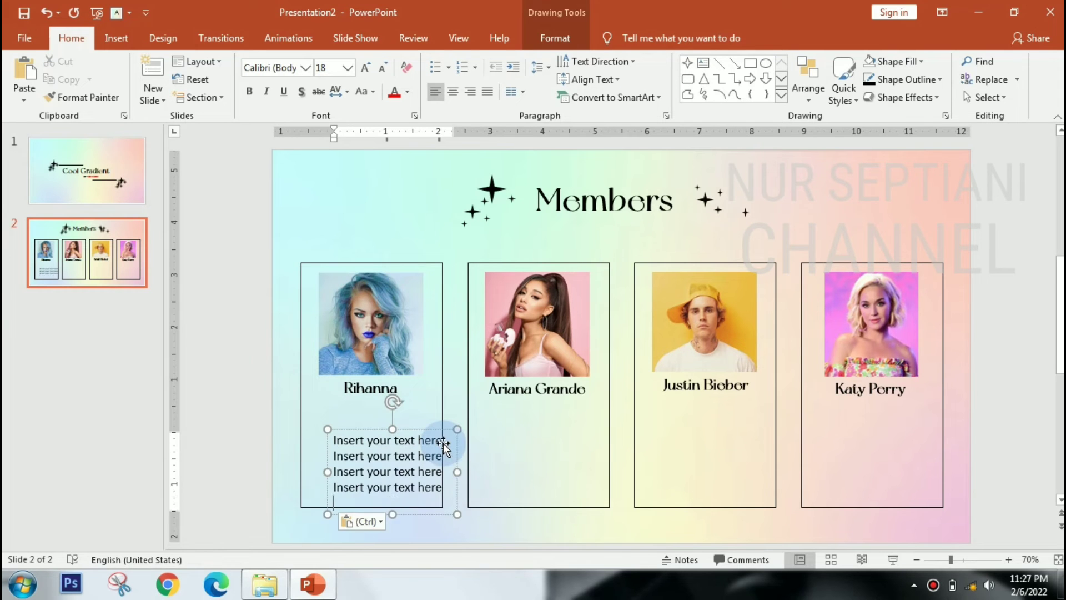
key("BackSpace")
key("ctrl+a")
Set the placeholder text to Adobe Hebrew and move the block into Rihanna's card.
left_click(306, 67)
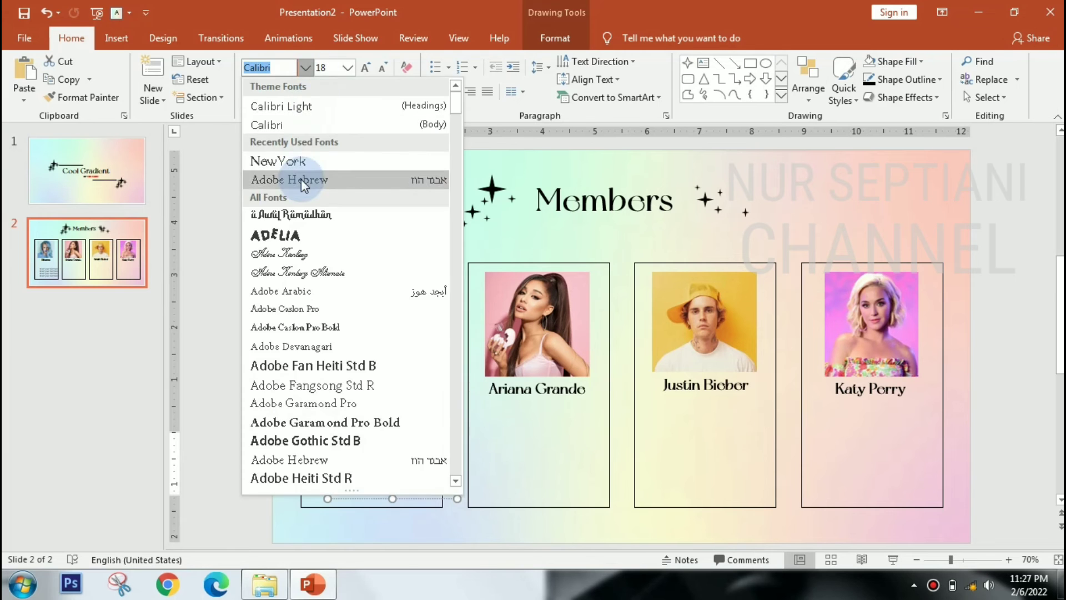
left_click(301, 178)
left_click_drag(445, 498, 430, 487)
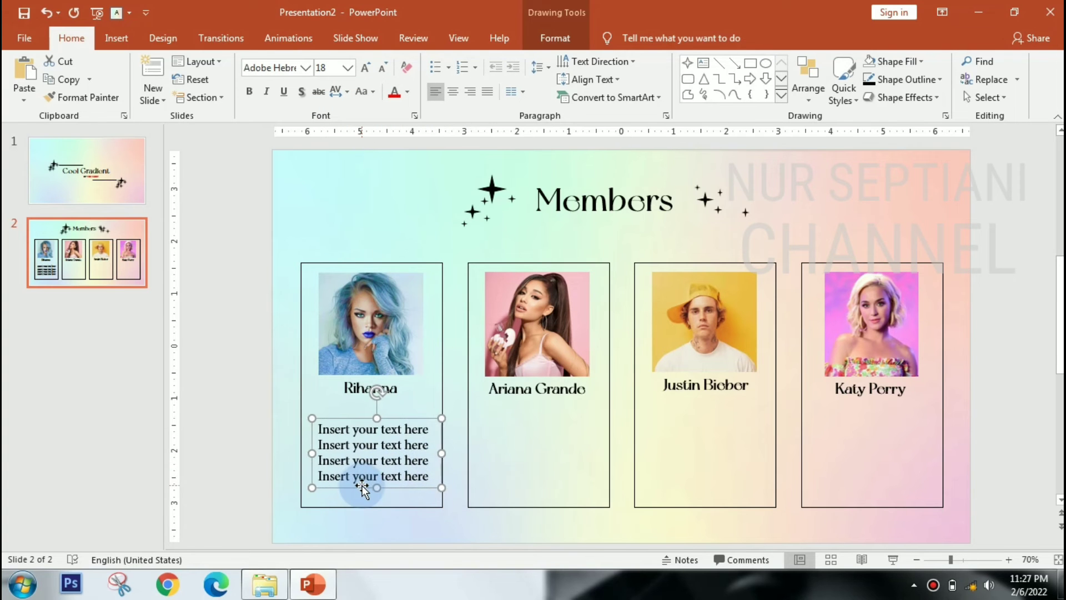
left_click_drag(365, 486, 565, 487)
Copy the text block into Ariana's, Justin's and Katy's cards.
key("ctrl+c")
key("ctrl+v")
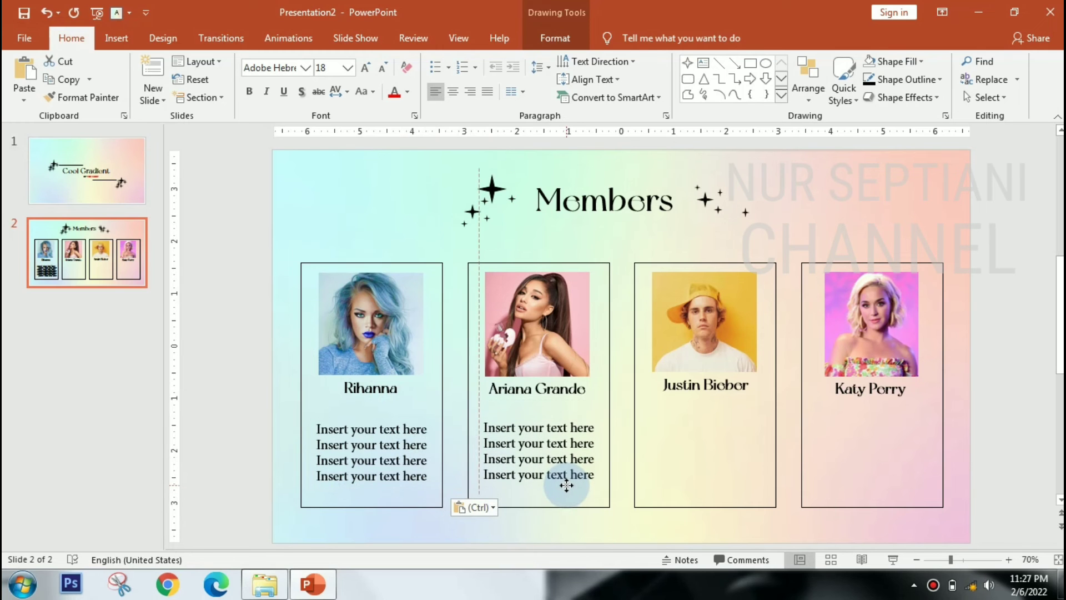
left_click_drag(565, 487, 563, 485)
left_click(564, 500)
left_click(563, 483)
key("ctrl+v")
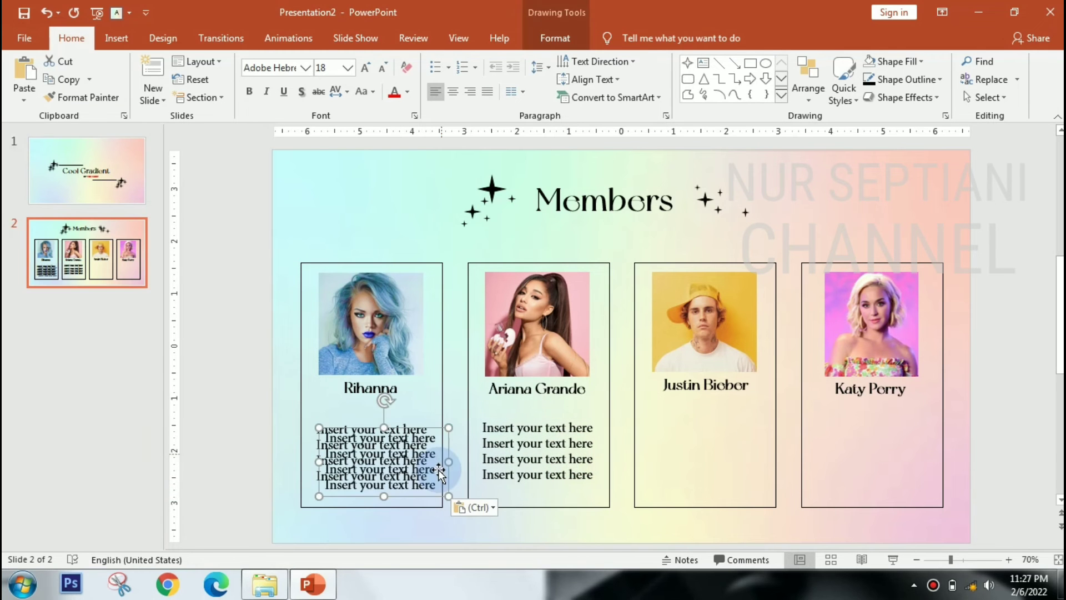
mouse_move(450, 469)
left_mouse_down()
mouse_move(792, 453)
mouse_move(774, 462)
left_mouse_up()
key("ctrl+v")
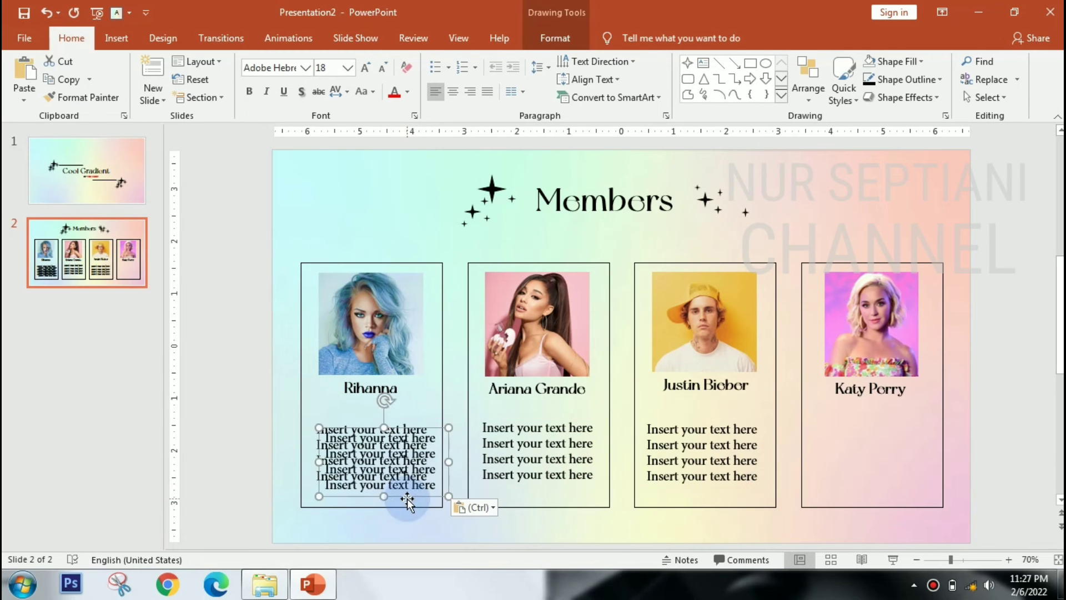
left_click_drag(409, 499, 896, 488)
left_click(1002, 405)
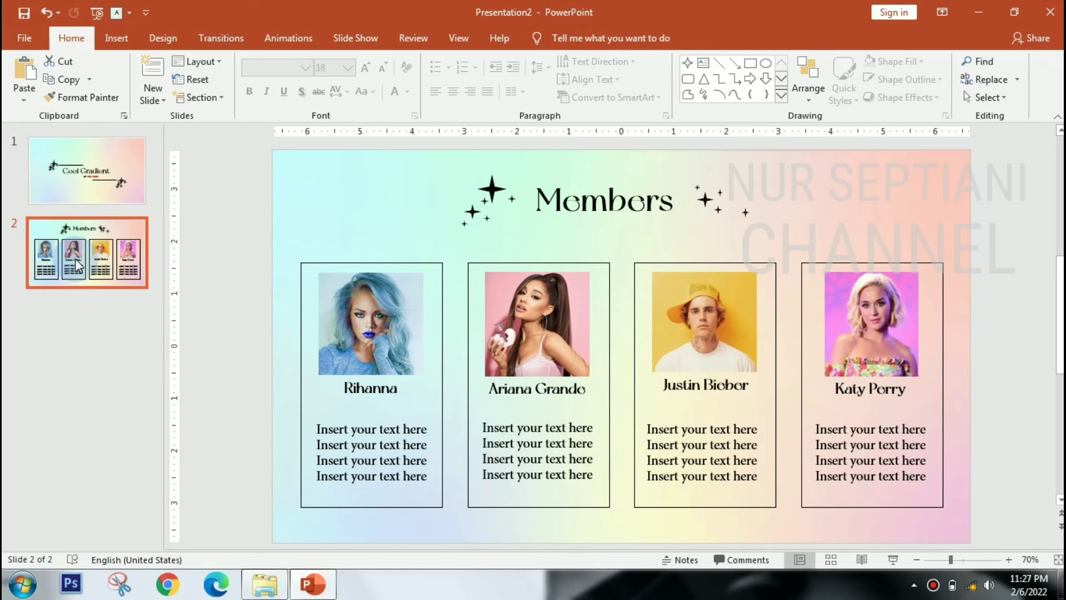
Add a new slide after Members and delete its title and content placeholders.
key("ctrl+m")
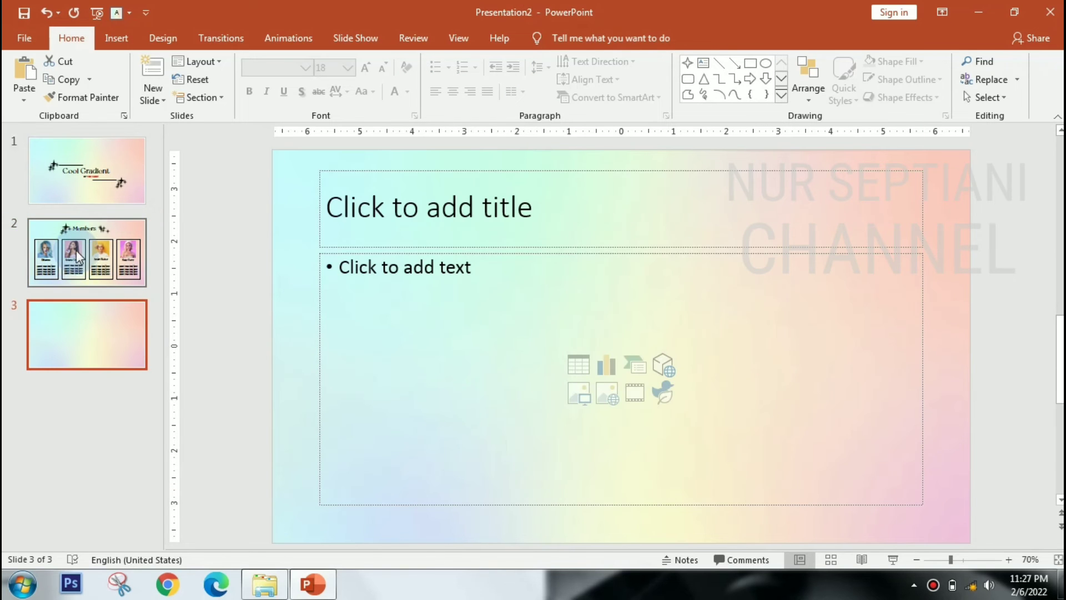
left_click(354, 172)
key("Delete")
left_click(372, 253)
key("Delete")
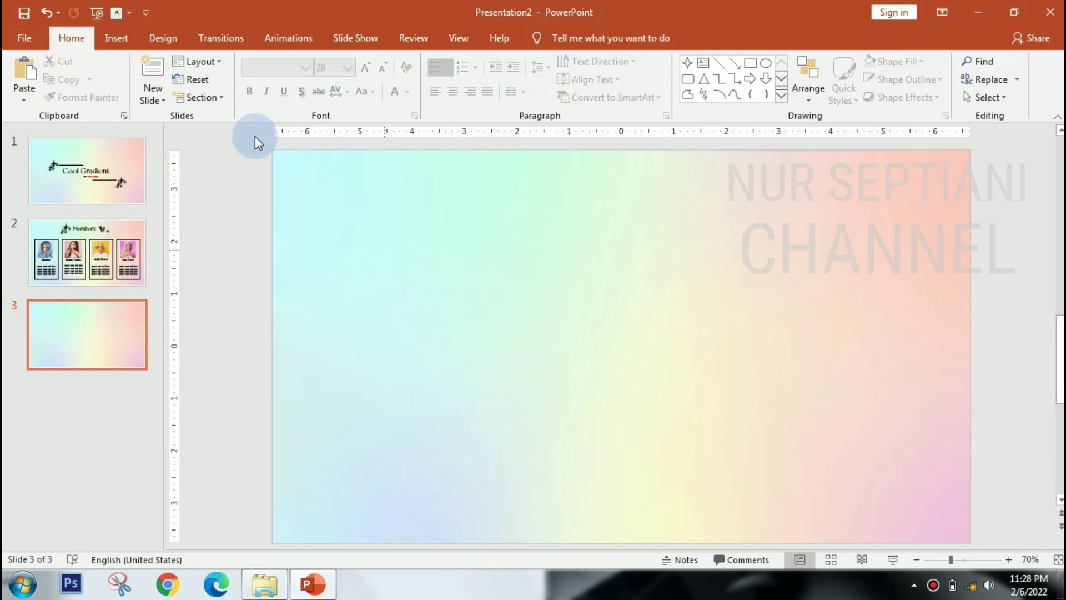
Add a text box near the top reading '01 Insert your title here'.
left_click(116, 38)
left_click(638, 91)
left_click_drag(401, 173, 519, 195)
type("01 Insert Your title here")
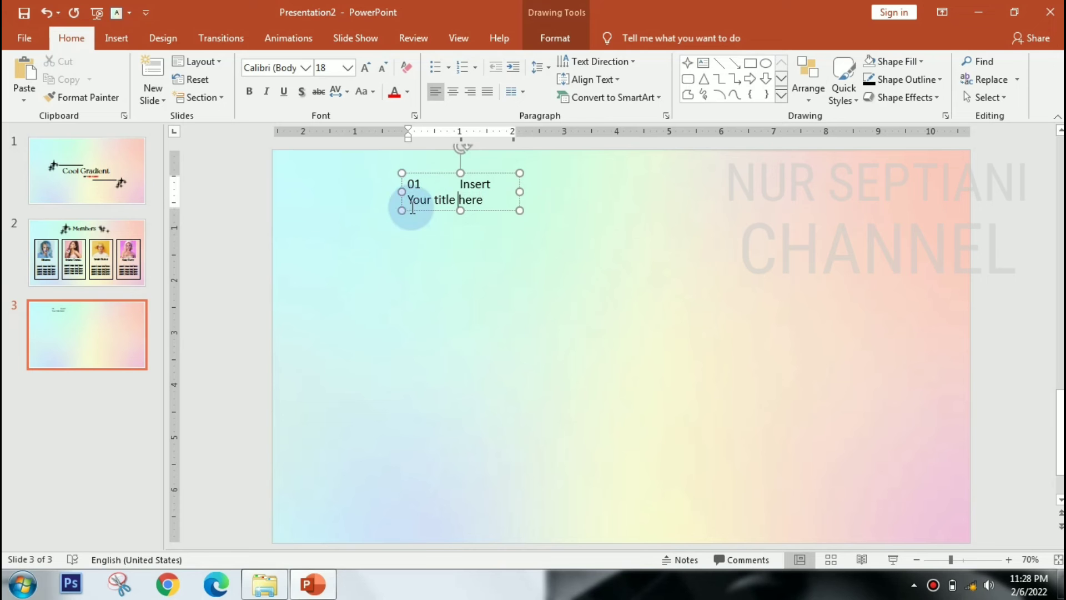
type("y")
mouse_move(484, 200)
left_mouse_down()
mouse_move(460, 184)
mouse_move(740, 191)
left_mouse_up()
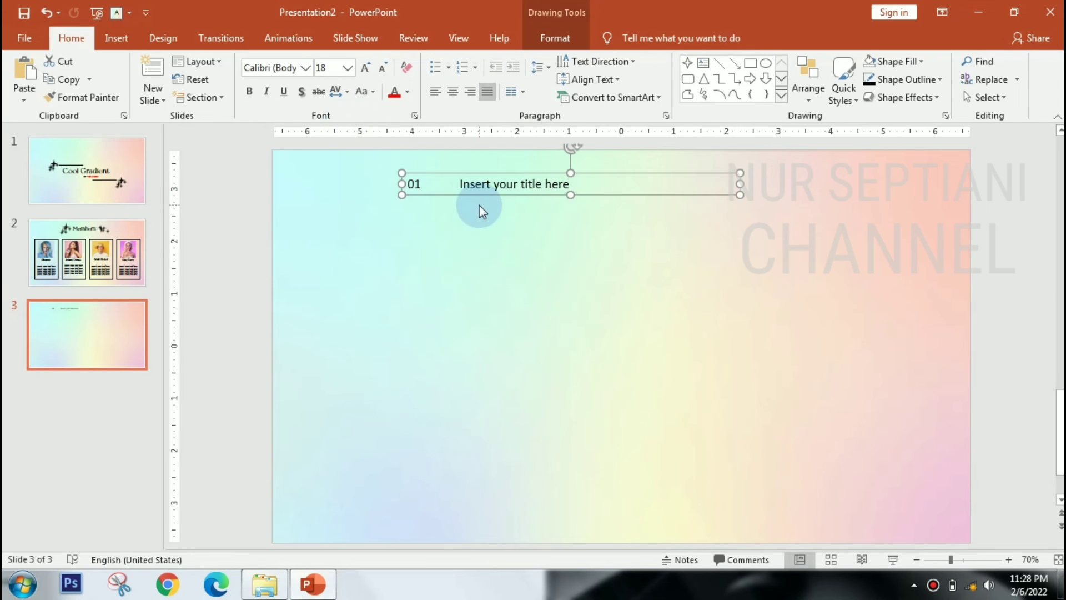
key("ctrl+a")
Set the title to NewYork at 44 pt and widen its box to fit one line.
left_click(306, 67)
left_click(278, 167)
left_click(365, 67)
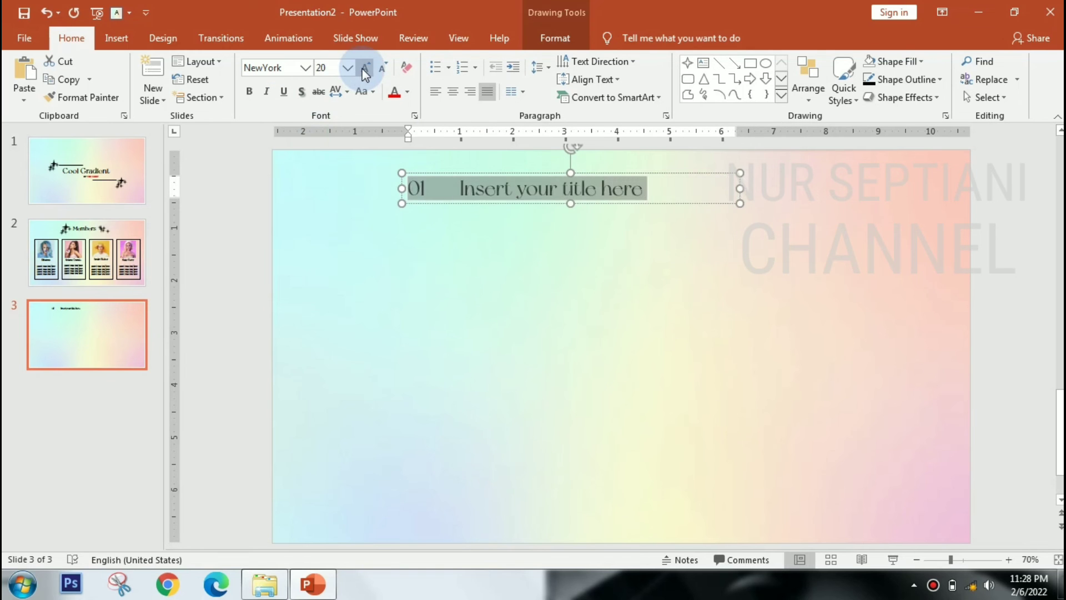
left_click(365, 68)
left_click(365, 67)
left_click(365, 68)
left_click(366, 68)
left_click(366, 67)
left_click(829, 212)
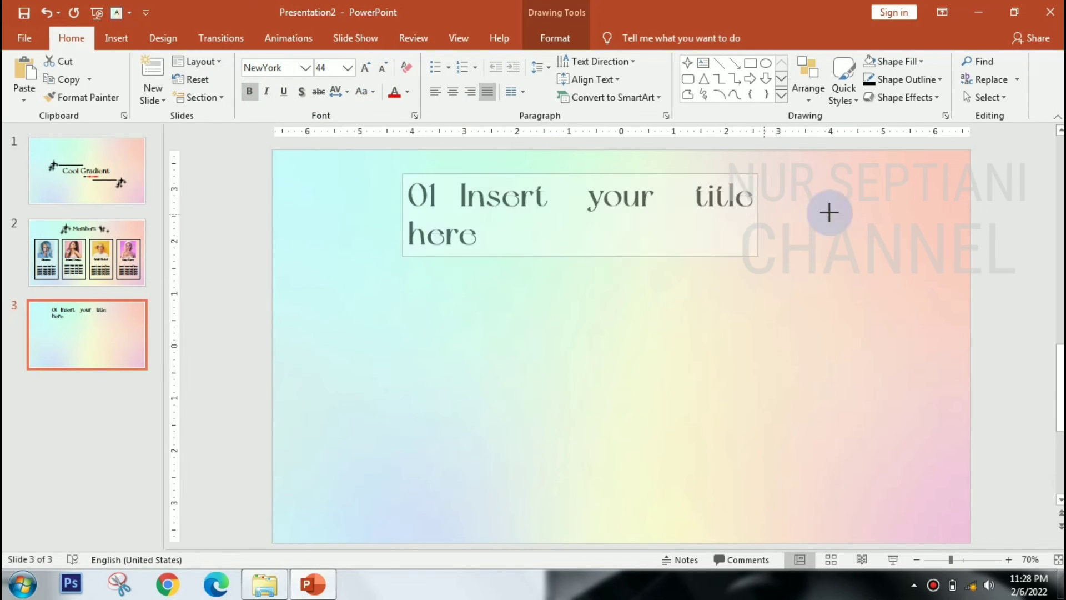
left_click_drag(483, 221, 387, 214)
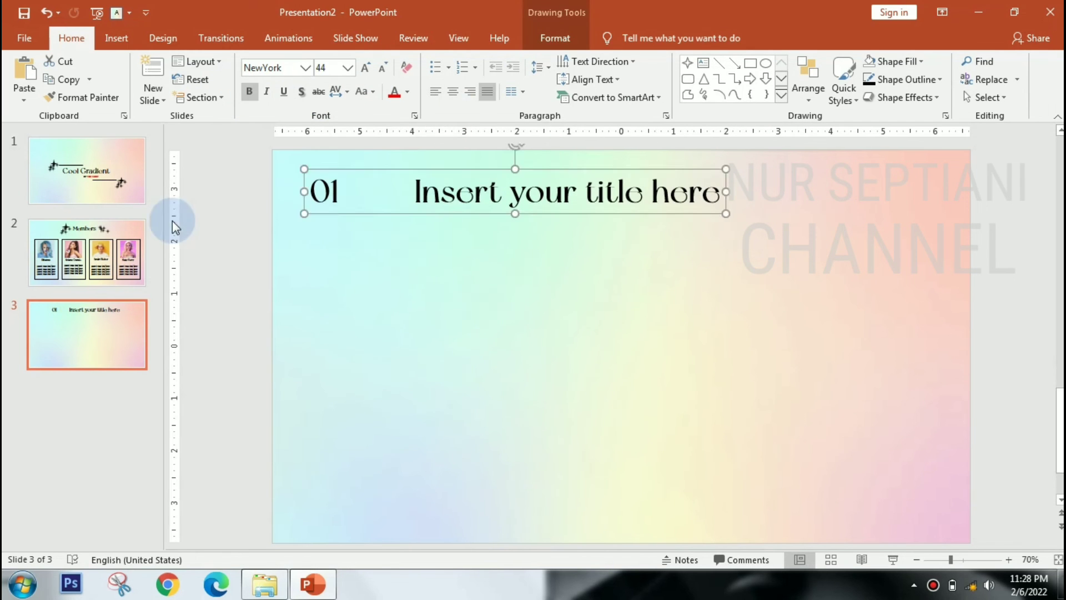
left_click(222, 222)
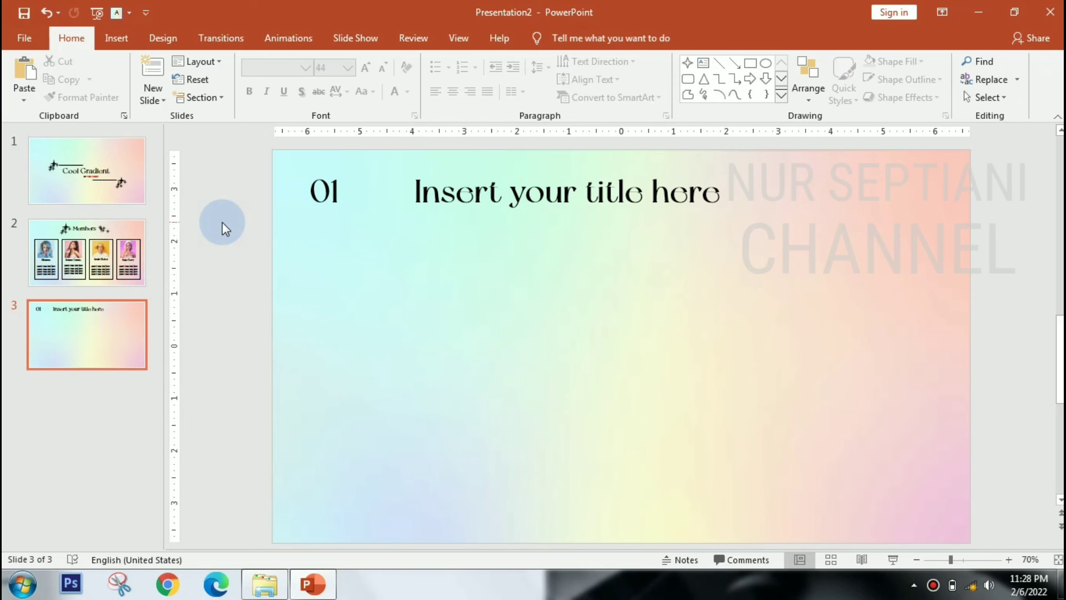
Paste the four-line placeholder text block onto slide 3.
left_click(88, 252)
key("Down")
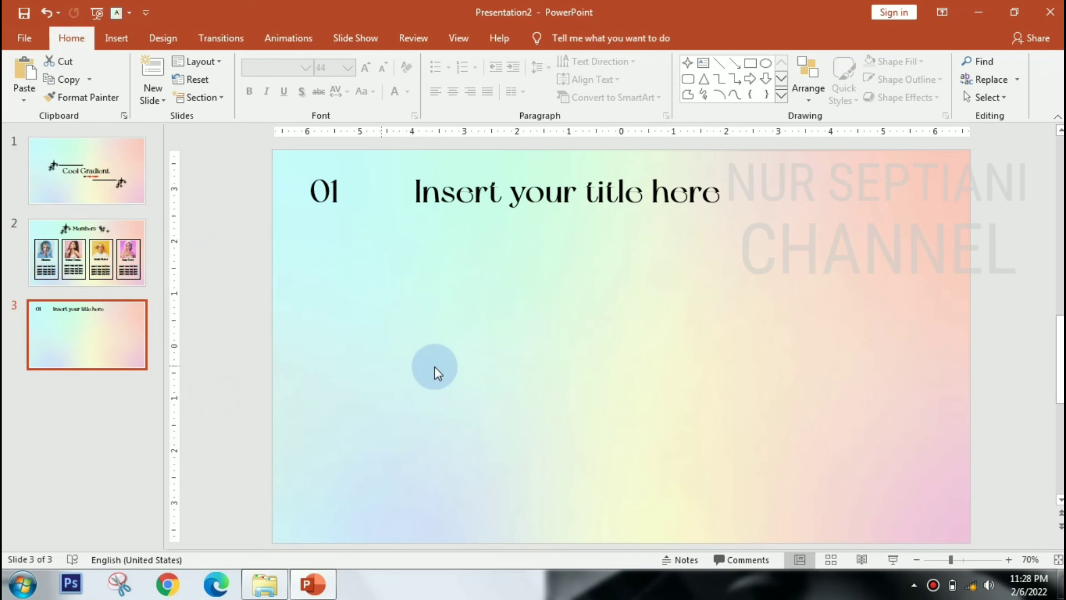
key("ctrl+v")
Widen the pasted text box across the slide and join its lines into one long line.
left_click(429, 474)
triple_click(330, 471)
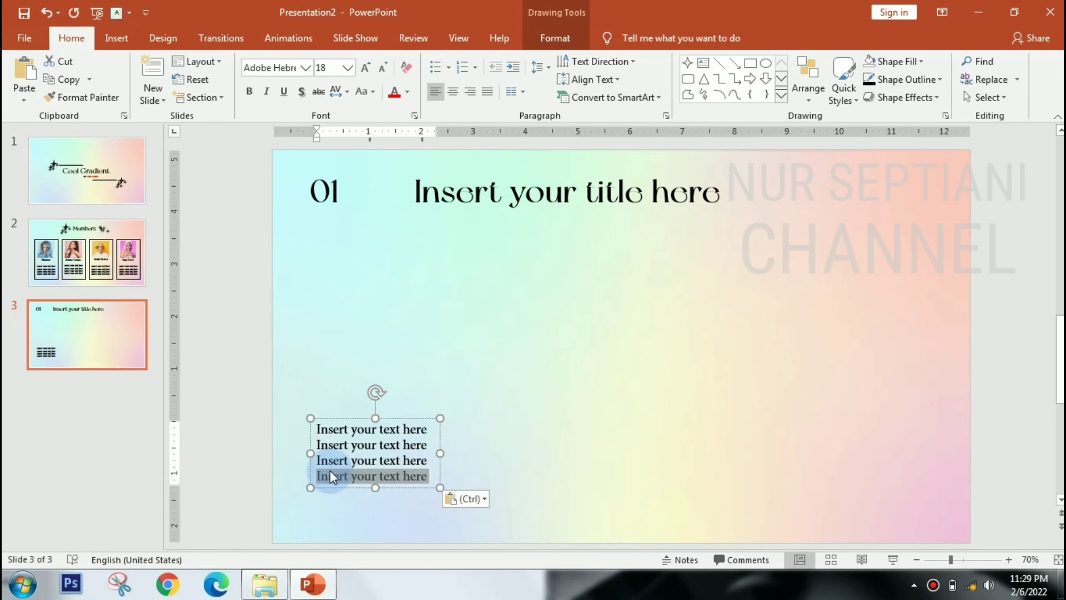
key("ctrl+x")
left_click(426, 431)
key("ctrl+v")
key("BackSpace")
mouse_move(440, 461)
left_mouse_down()
mouse_move(718, 461)
mouse_move(851, 477)
left_mouse_up()
left_click(543, 429)
key("ctrl+v")
key("ctrl+v")
left_click_drag(413, 492, 316, 461)
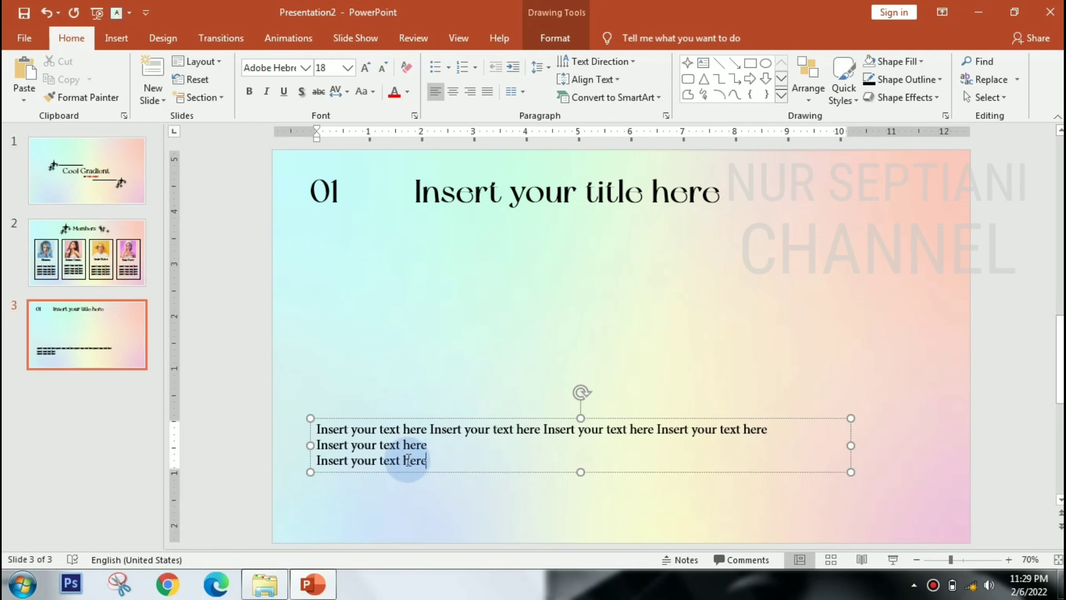
key("Delete")
Repeat the long line into an eight-line paragraph and move it under the title.
triple_click(771, 428)
key("Escape")
left_click(768, 428)
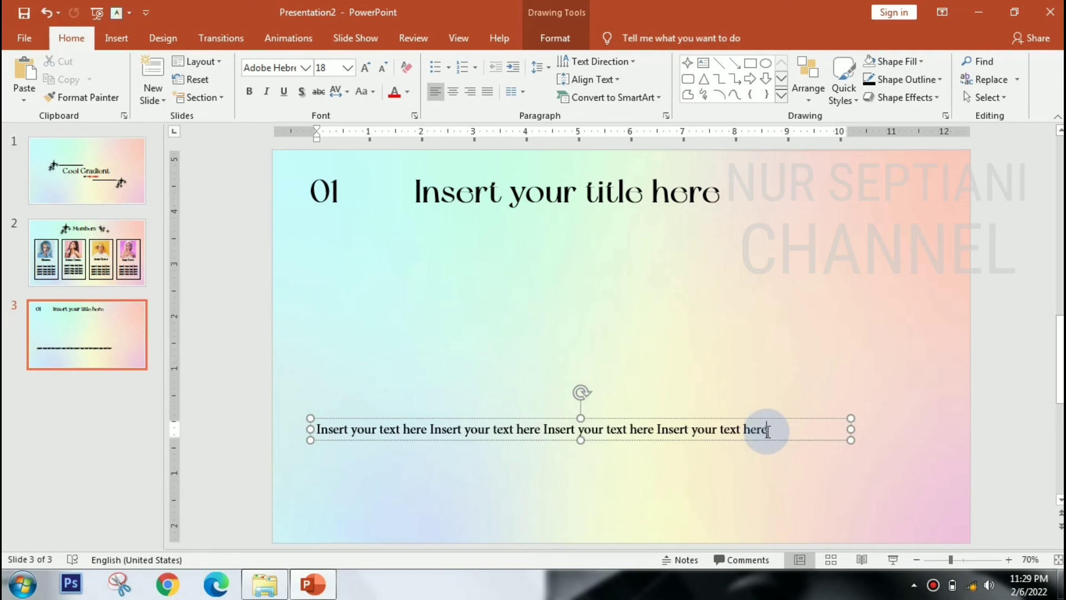
key("ctrl+v")
key("ctrl+v")
key("ctrl+v")
key("ctrl+v")
key("ctrl+v")
key("ctrl+v")
key("ctrl+v")
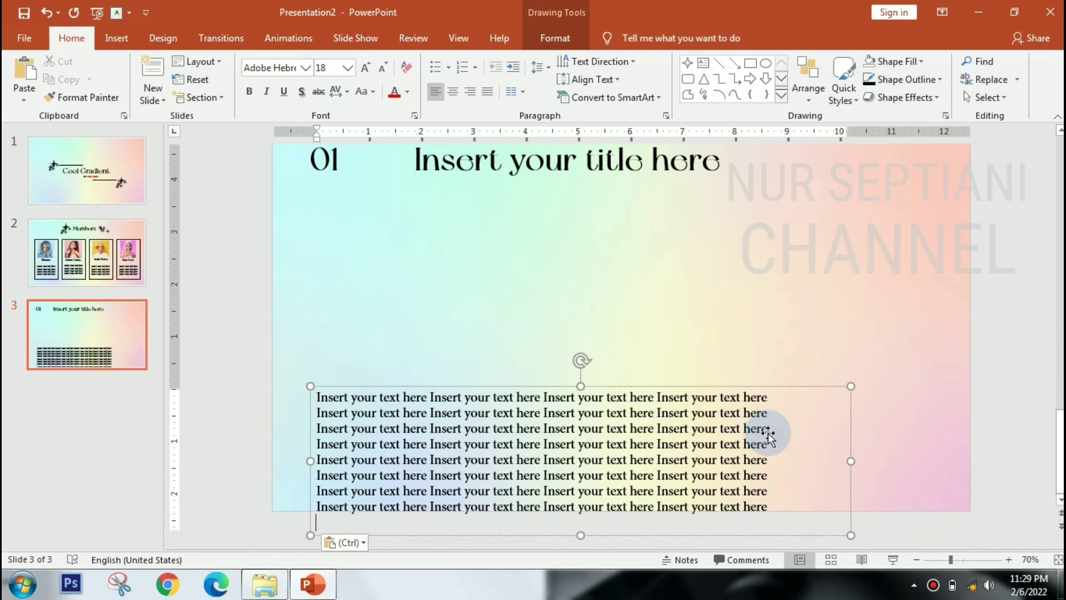
mouse_move(793, 538)
left_mouse_down()
mouse_move(847, 386)
mouse_move(905, 381)
left_mouse_up()
Draw a straight 1½ pt line near the bottom right of slide 3.
key("Escape")
left_click(117, 38)
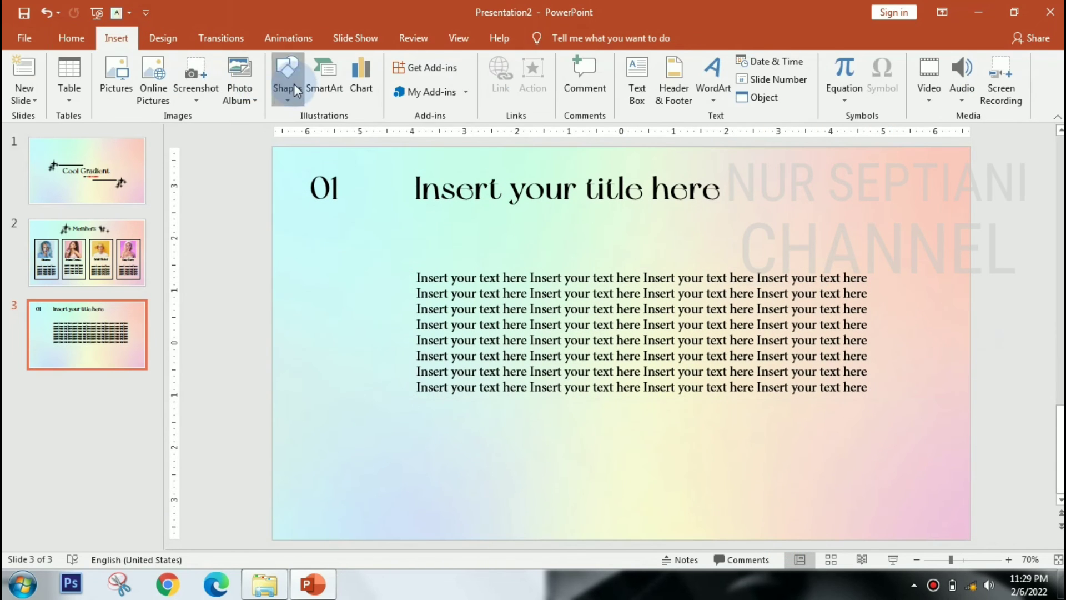
left_click(287, 72)
left_click(283, 176)
left_click_drag(661, 503, 866, 503)
left_click(414, 80)
mouse_move(408, 274)
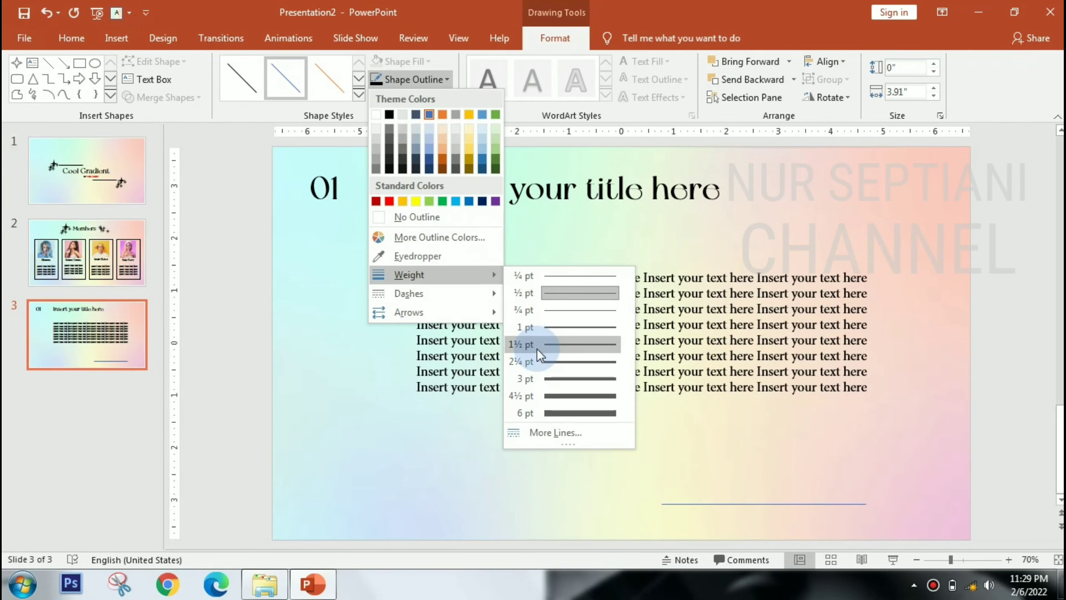
left_click(538, 349)
Copy the sparkle group from the Members slide, flip it horizontally, and place it bottom-right on slide 3.
scroll(465, 219, "up", 1)
left_click(465, 219)
key("ctrl+c")
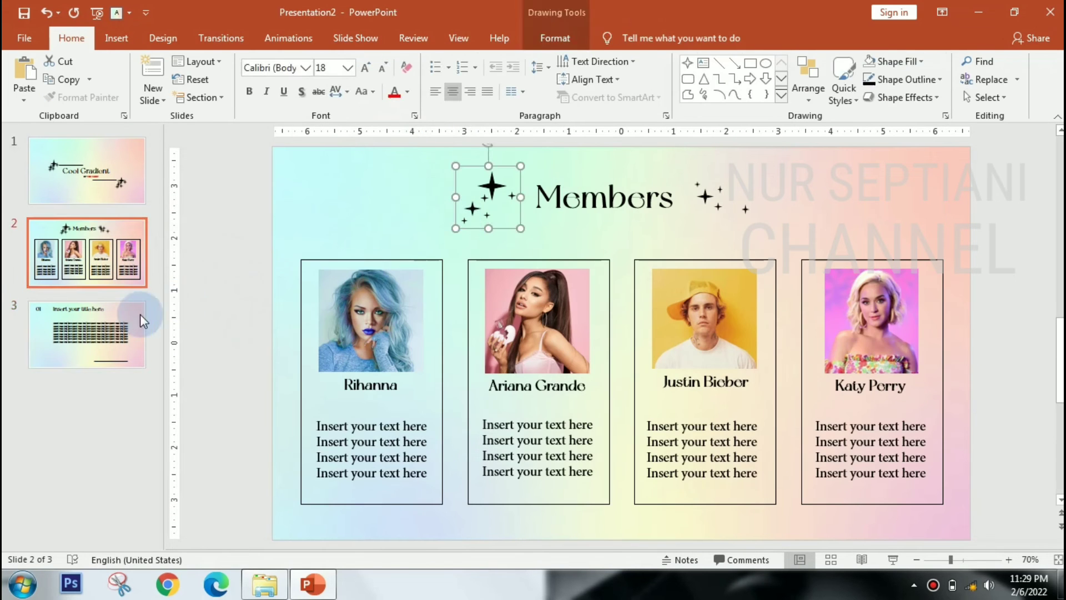
left_click(139, 314)
key("ctrl+v")
double_click(476, 203)
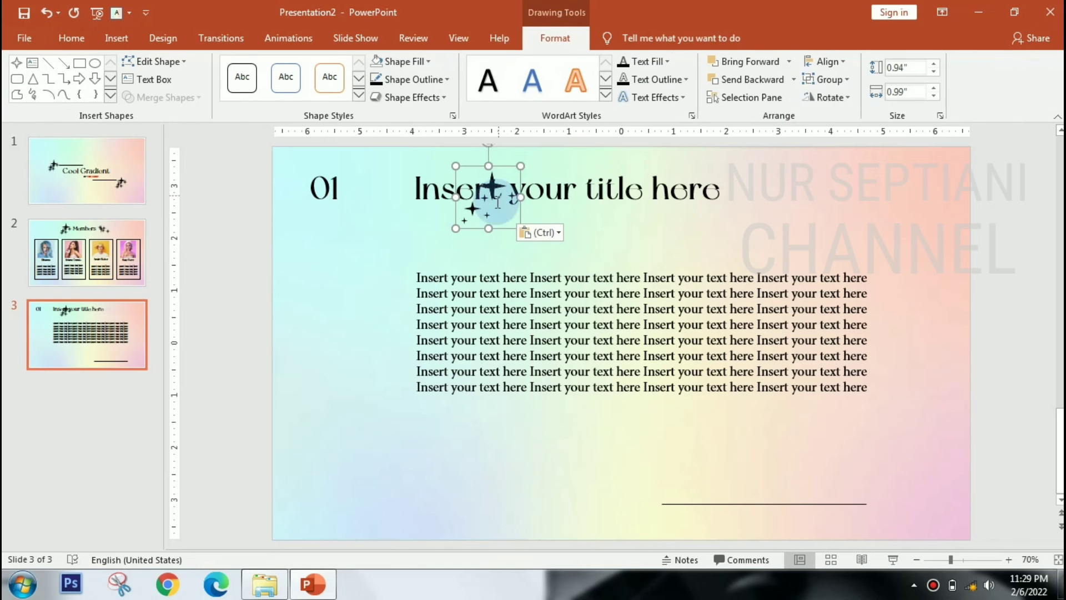
left_click(828, 97)
left_click(850, 171)
left_click(461, 218)
left_click_drag(494, 214, 908, 496)
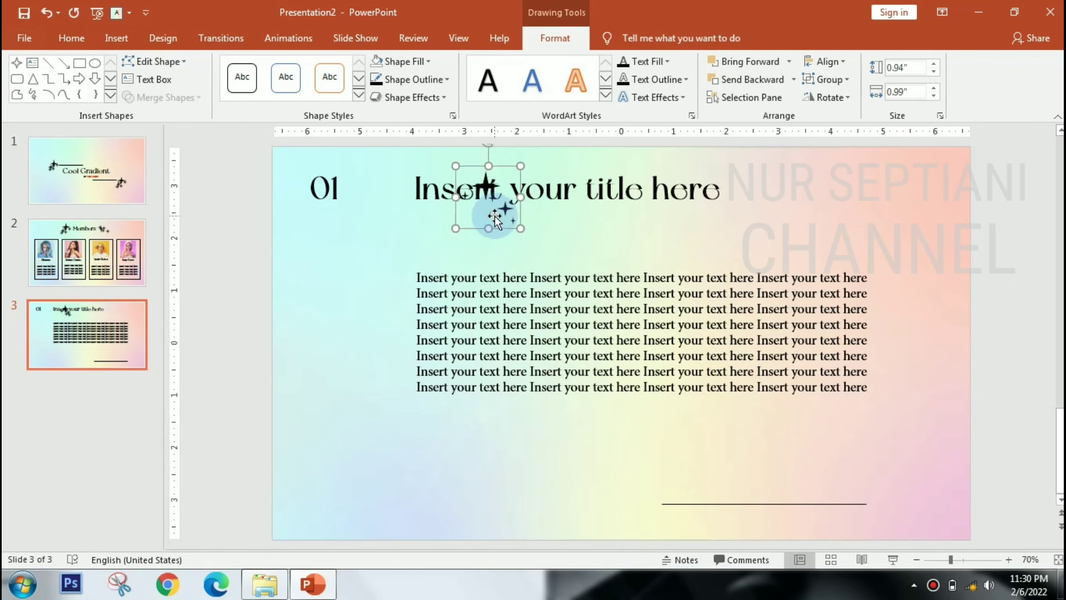
left_click(1012, 353)
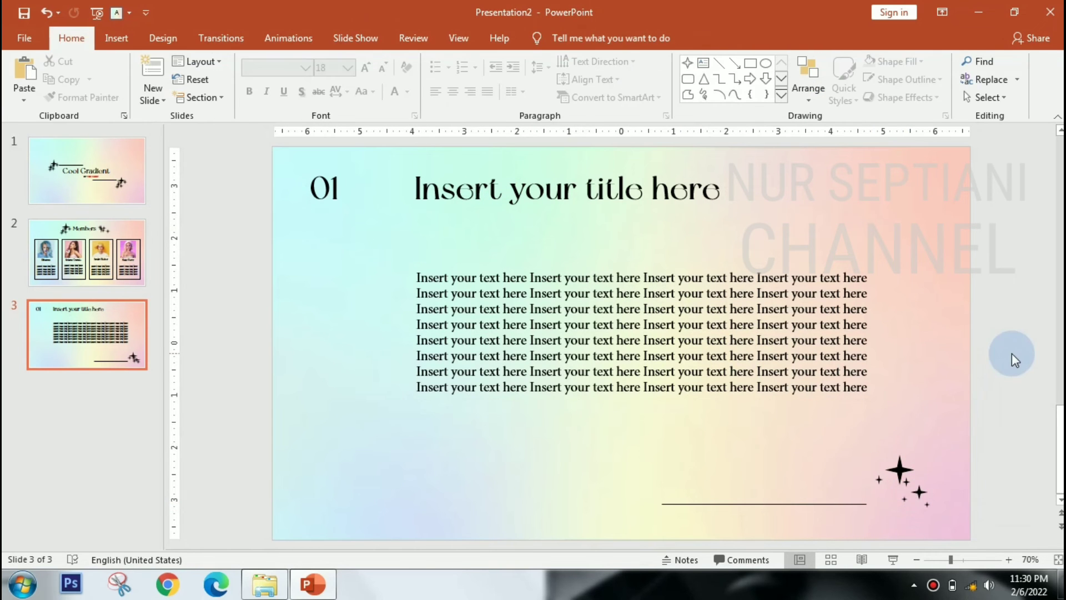
Select the sparkles together with the line, then add a new fourth slide.
left_click(900, 473)
left_click(822, 505, "shift")
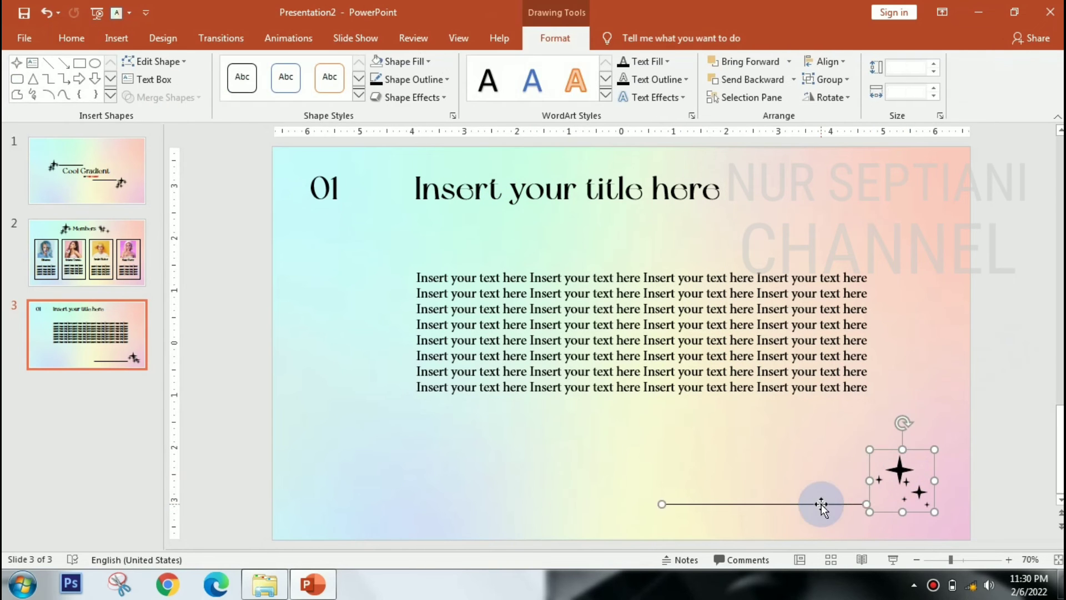
left_click(35, 333)
key("Return")
Replace slide 4's placeholders with the pasted line and sparkles moved to the top.
left_click_drag(290, 149, 928, 485)
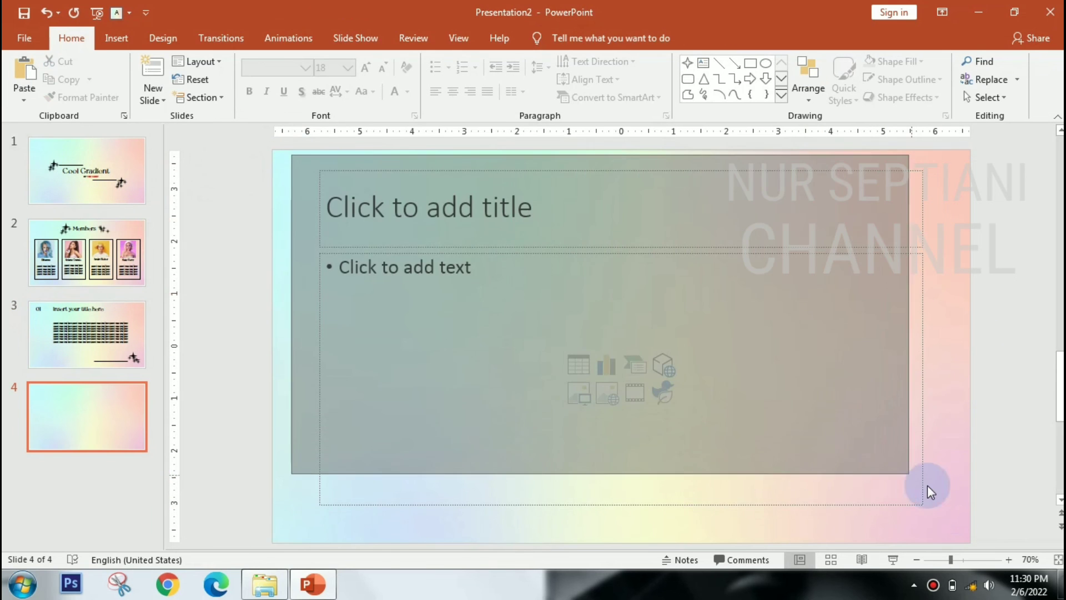
key("Delete")
key("ctrl+v")
mouse_move(772, 508)
left_mouse_down()
mouse_move(602, 245)
mouse_move(587, 191)
mouse_move(328, 194)
left_mouse_up()
Stretch the line across the top of the slide and make it thicker.
left_click(617, 167)
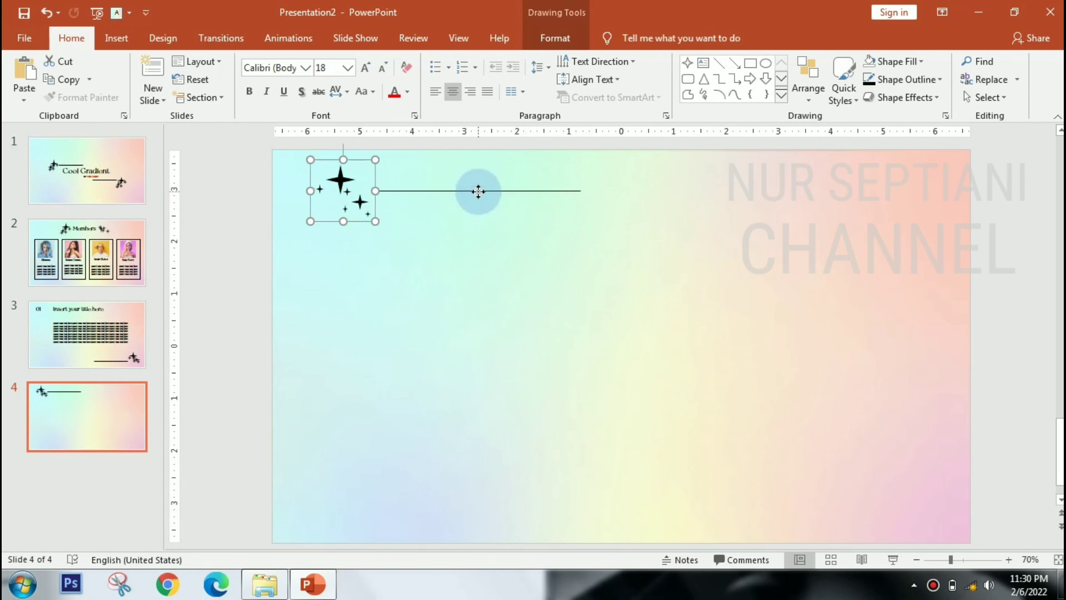
left_click(581, 191)
left_click_drag(595, 191, 916, 191)
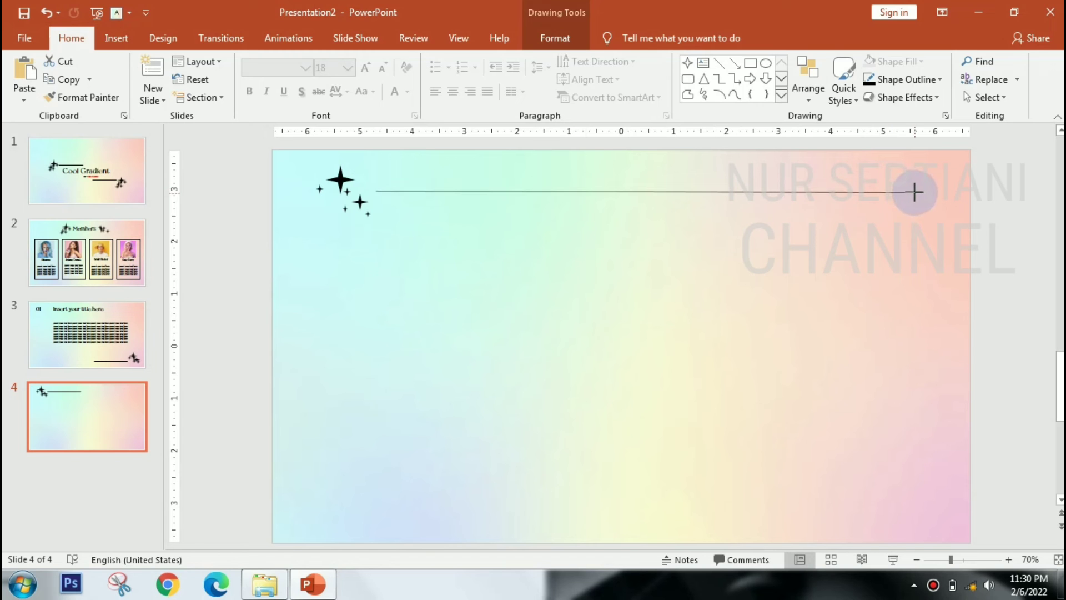
left_click(555, 37)
left_click(414, 80)
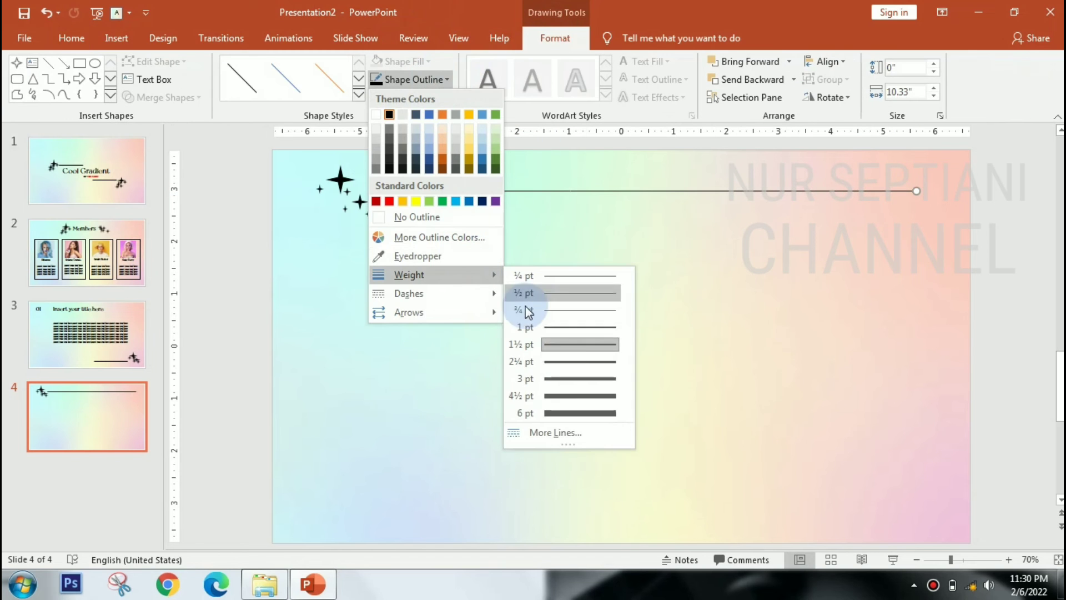
left_click(571, 377)
left_click(991, 286)
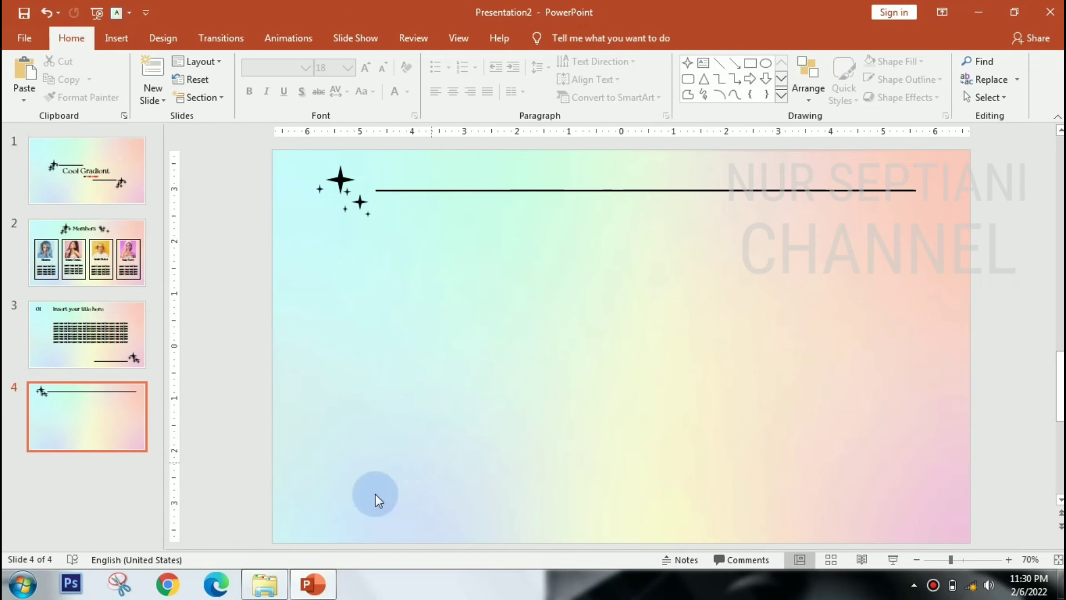
Open the PPT SEPTI folder and insert the black icon sheet picture onto slide 4.
left_click(265, 584)
left_click_drag(259, 372, 259, 226)
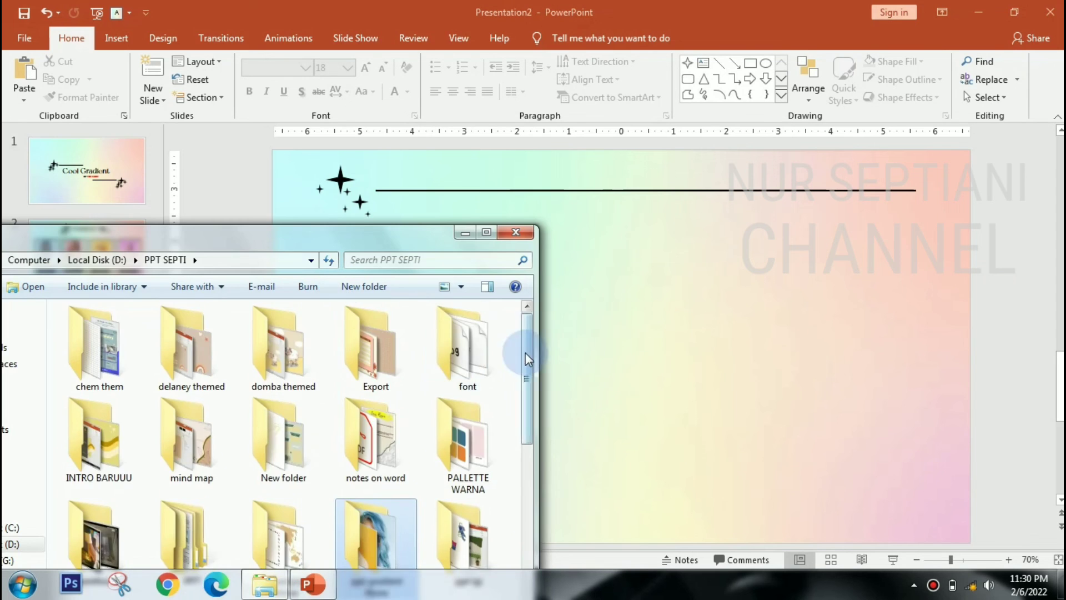
left_click_drag(526, 357, 553, 552)
left_click_drag(469, 367, 622, 192)
Rotate the icon sheet 90° right and crop it down to the map pin.
left_click(848, 97)
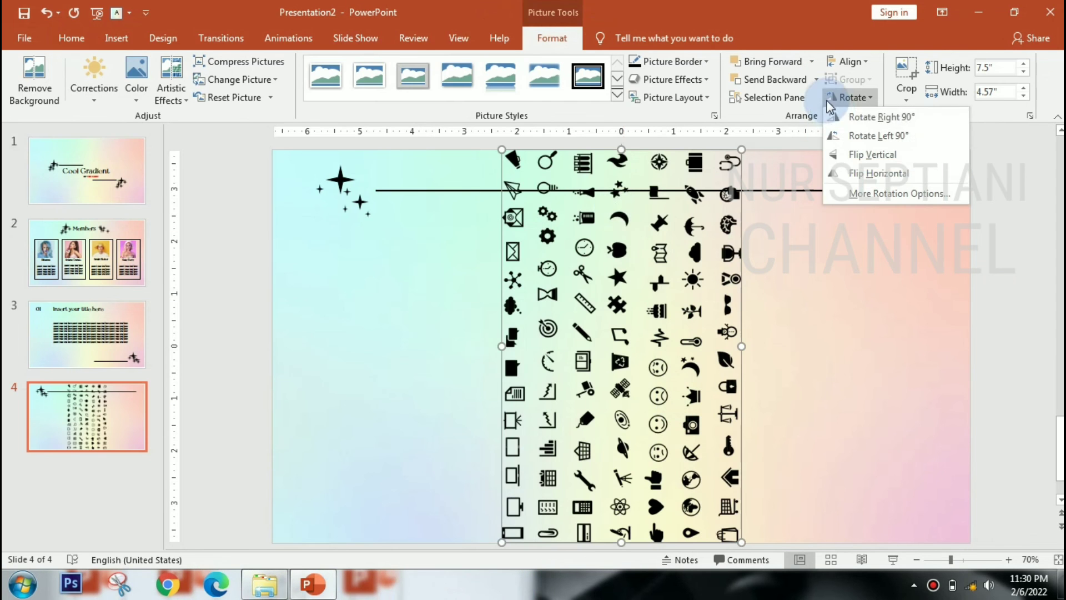
left_click(833, 111)
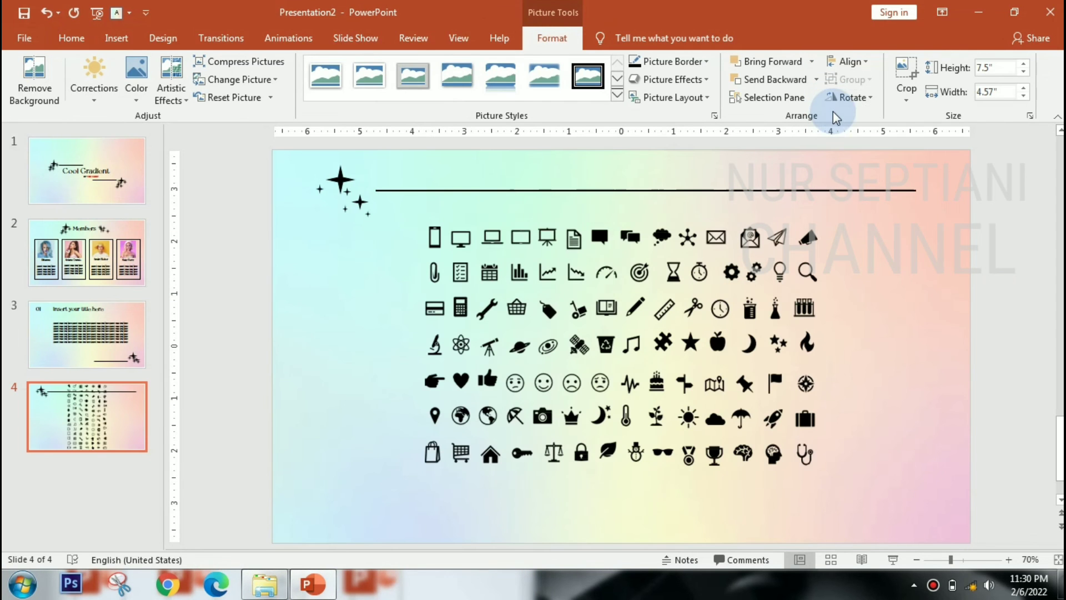
left_click(916, 64)
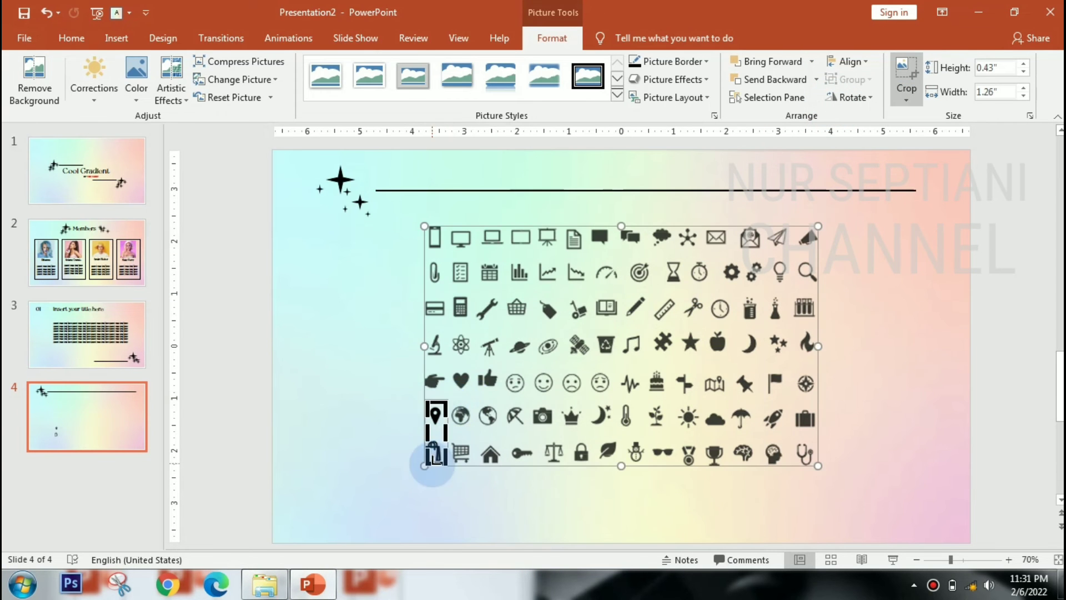
mouse_move(439, 465)
left_mouse_down()
mouse_move(430, 432)
mouse_move(516, 490)
mouse_move(433, 341)
left_mouse_up()
left_click(470, 423)
left_click(442, 425)
Enlarge the map pin, move it up on the slide and make a copy.
left_click_drag(468, 405, 457, 374)
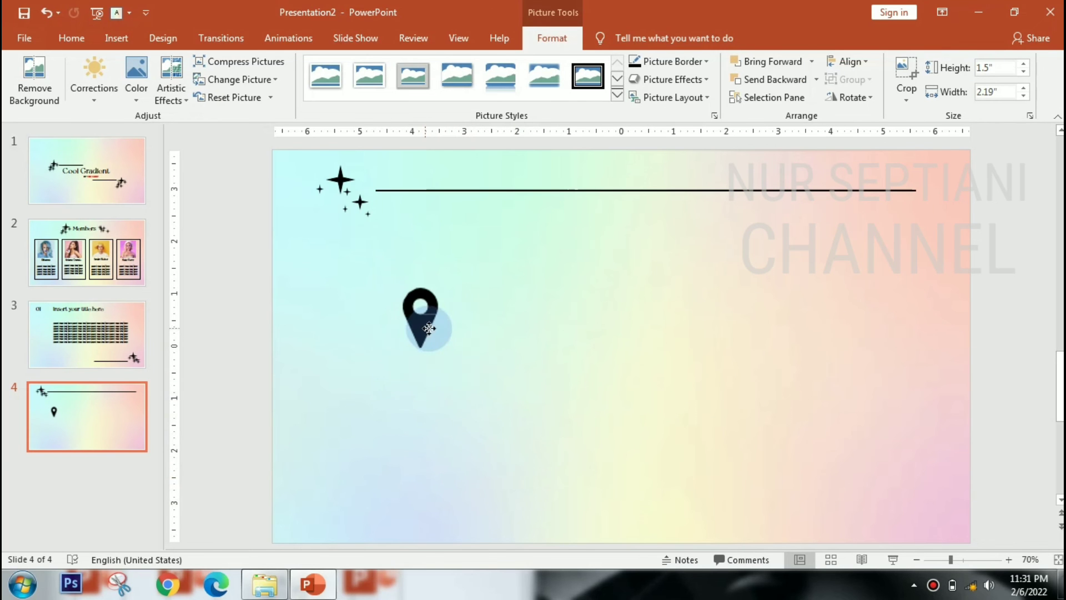
left_click(578, 352)
mouse_move(447, 333)
left_mouse_down()
mouse_move(448, 304)
mouse_move(620, 310)
left_mouse_up()
left_click(449, 305)
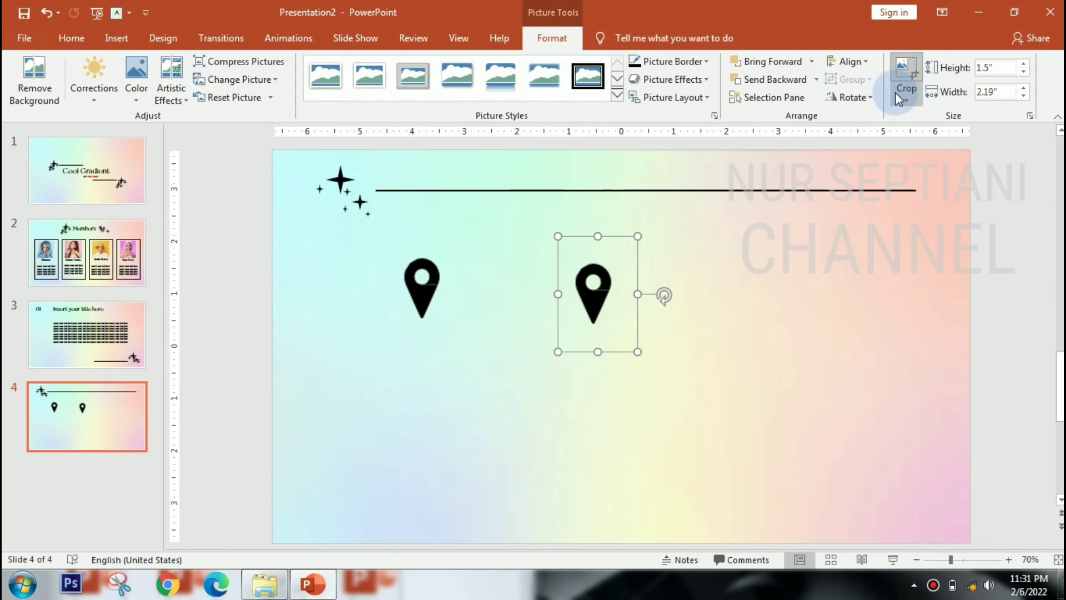
Recrop the copied pin so it shows the brain-in-head icon.
left_click(895, 92)
left_click(931, 557)
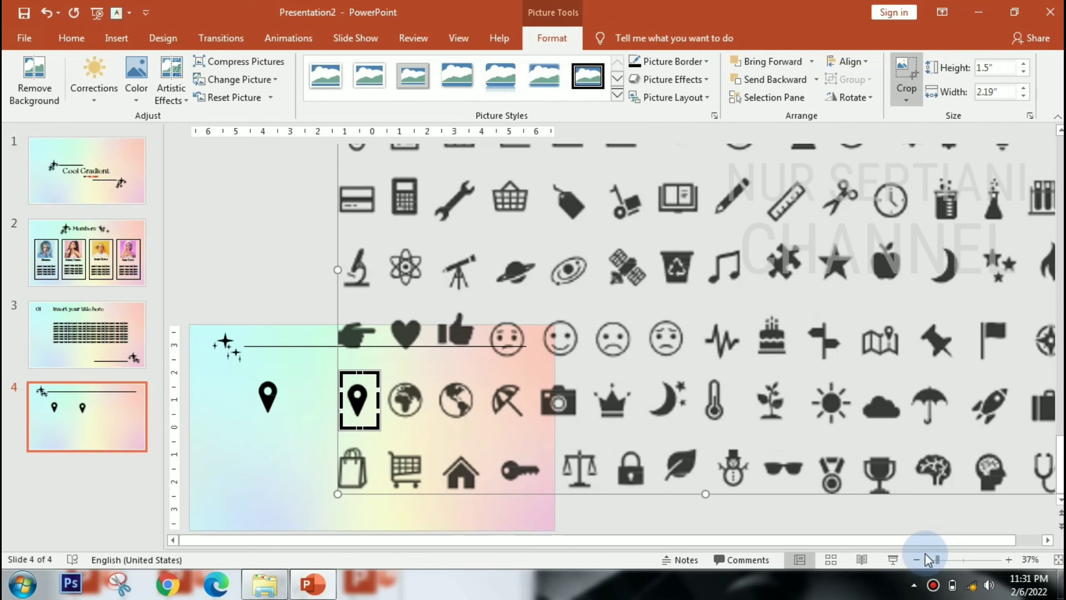
left_click(932, 559)
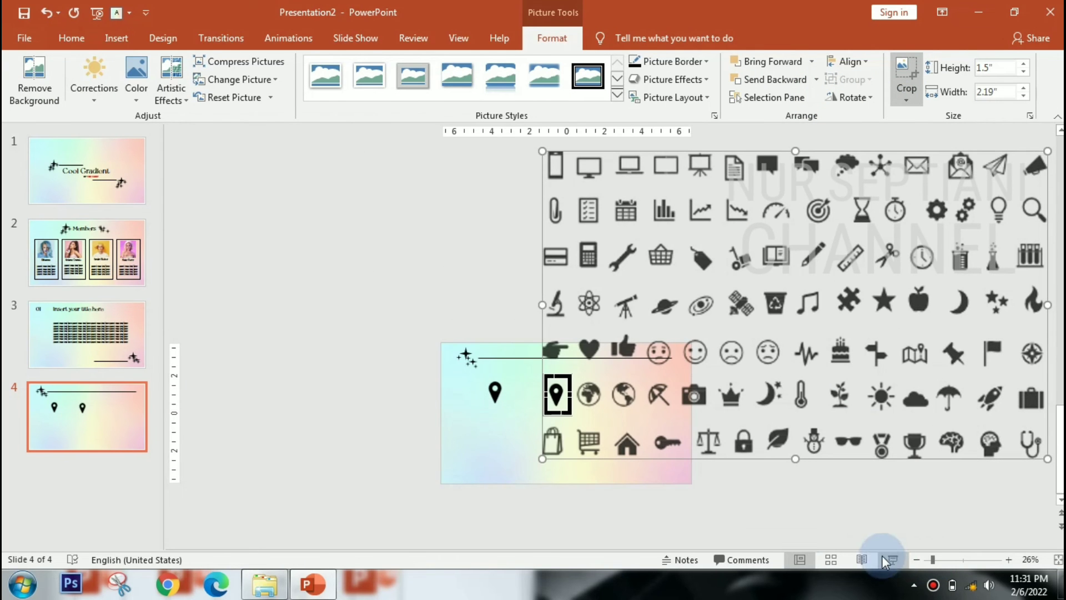
mouse_move(932, 441)
left_mouse_down()
mouse_move(751, 483)
mouse_move(595, 315)
left_mouse_up()
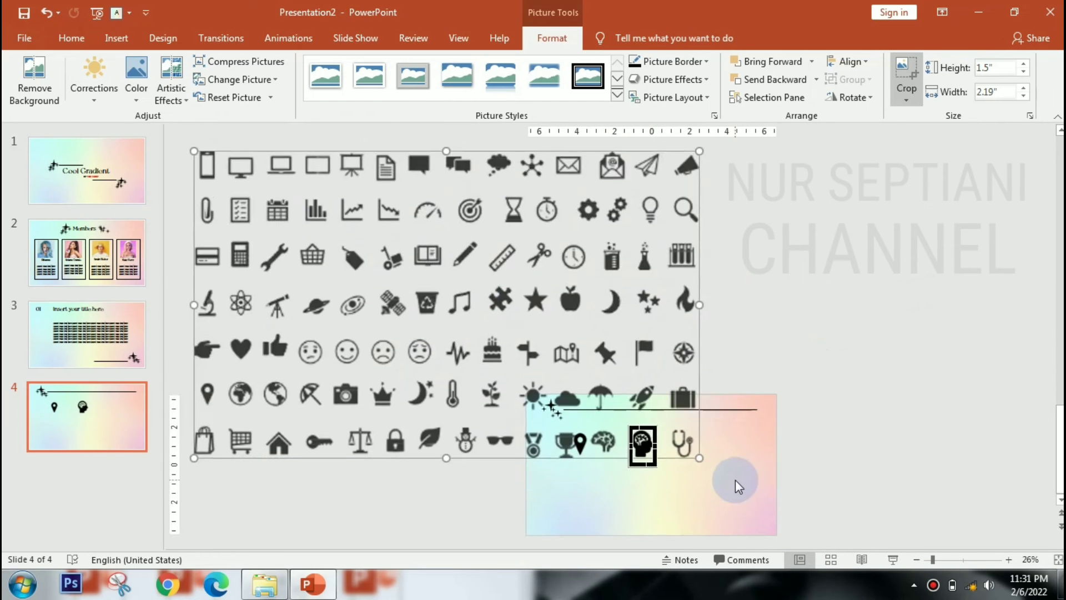
left_click(735, 479)
Recrop another pin copy so it shows the house icon.
left_click_drag(550, 325, 639, 382)
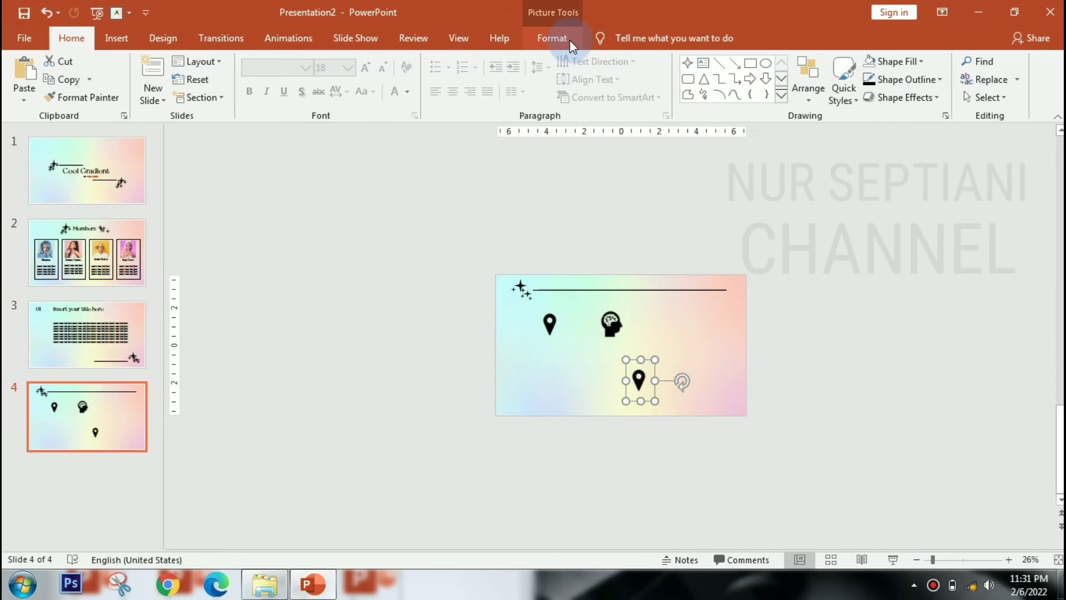
left_click(549, 39)
left_click(904, 71)
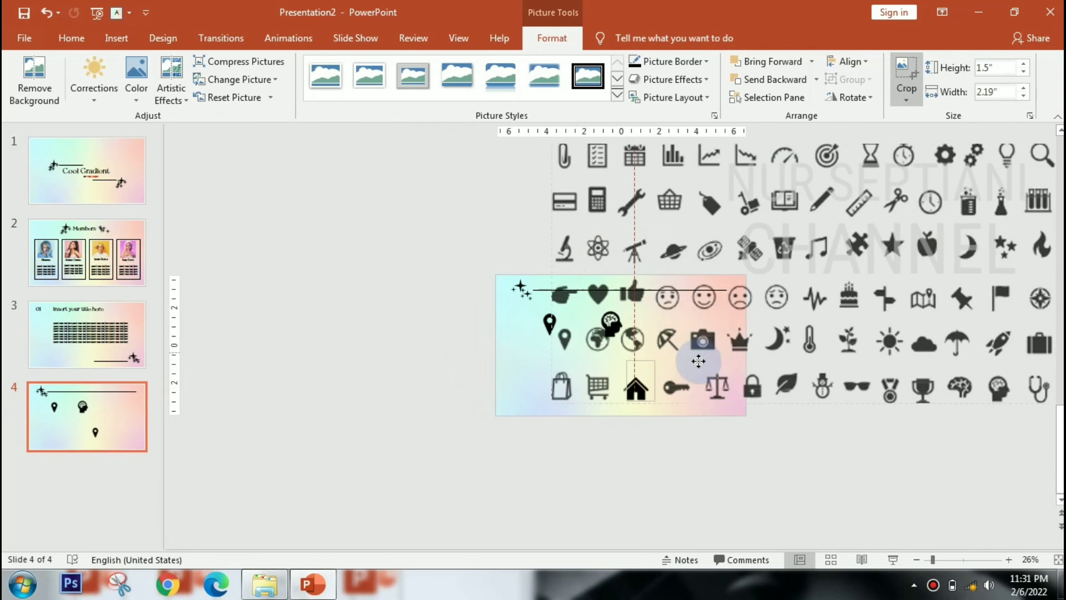
mouse_move(793, 382)
left_mouse_down()
mouse_move(812, 351)
mouse_move(737, 398)
left_mouse_up()
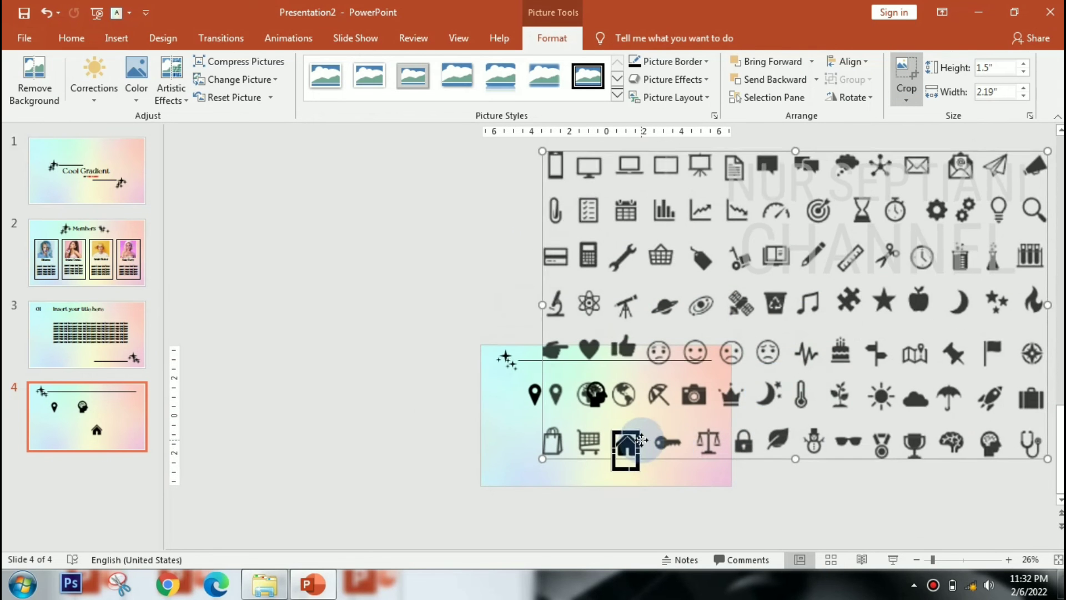
mouse_move(642, 441)
left_mouse_down()
mouse_move(662, 412)
mouse_move(662, 352)
left_mouse_up()
left_click(864, 517)
Arrange the pin, brain and house icons side by side across slide 4.
left_click(952, 560)
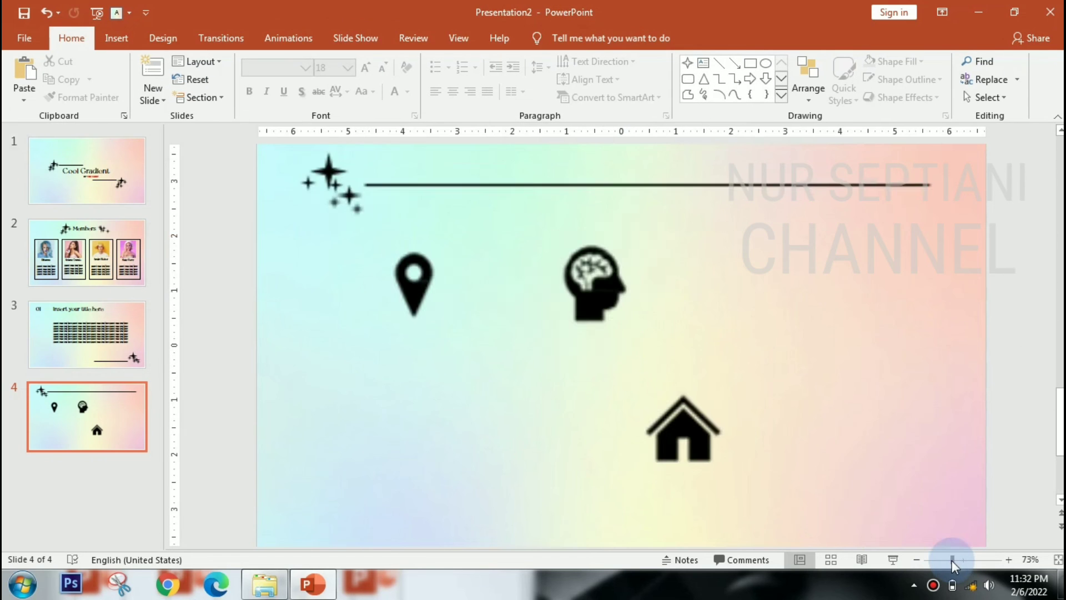
left_click_drag(583, 298, 627, 247)
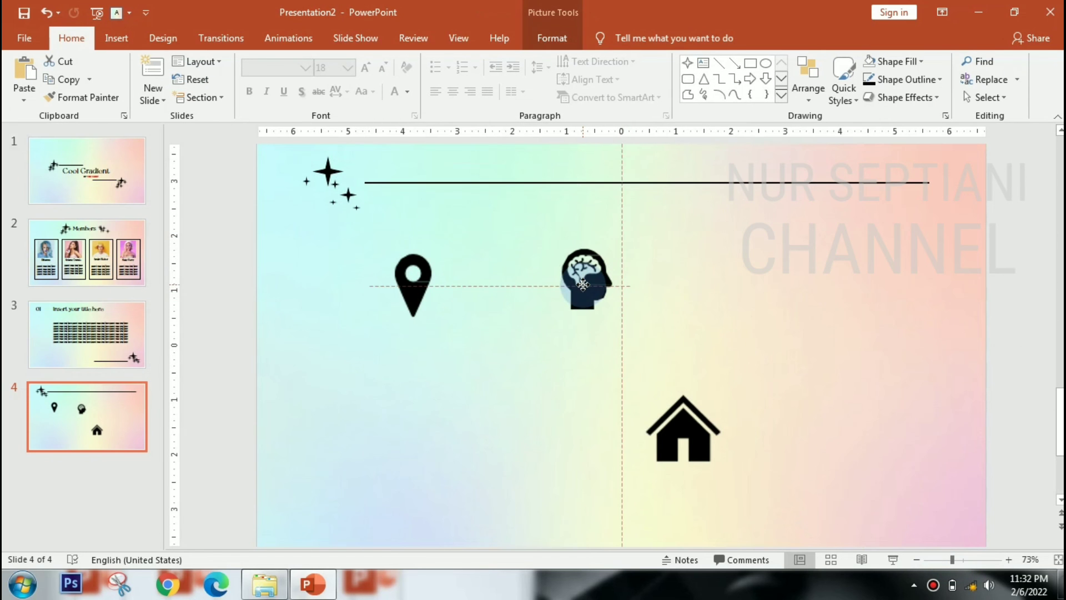
mouse_move(712, 441)
left_mouse_down()
mouse_move(833, 299)
mouse_move(883, 351)
mouse_move(883, 298)
mouse_move(858, 294)
left_mouse_up()
left_click_drag(595, 281, 657, 358)
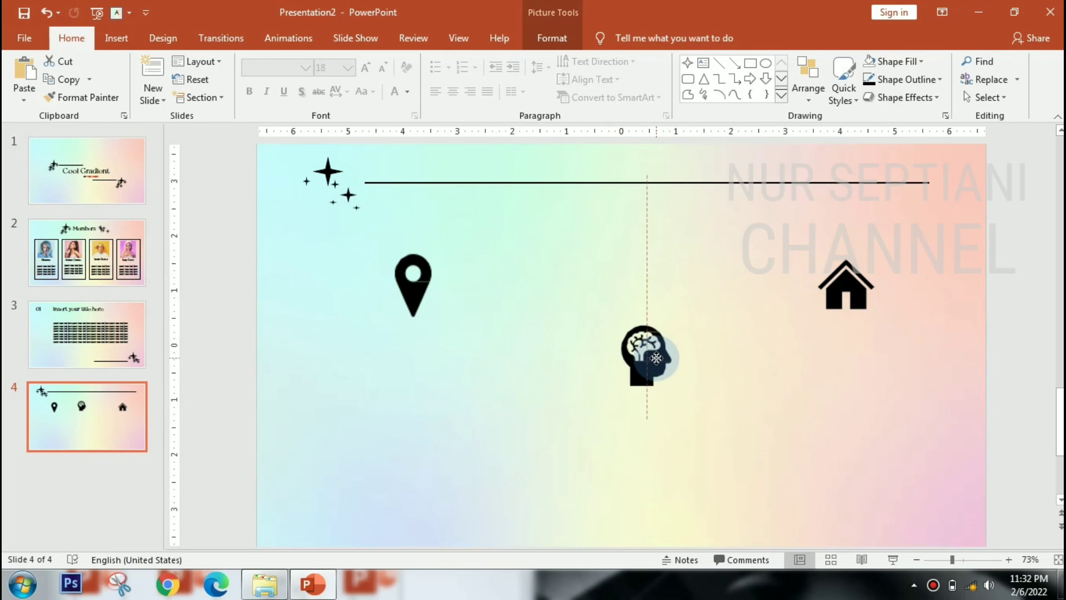
Copy the description text block from the members slide and place copies under the pin and house icons.
left_click(793, 387)
left_click(86, 252)
left_click(360, 422)
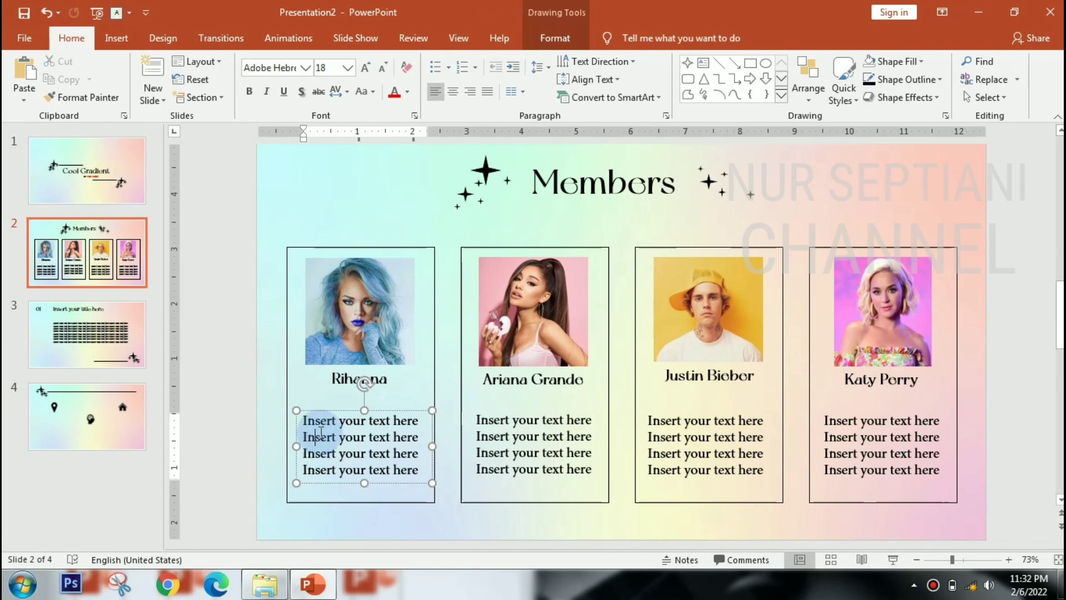
triple_click(328, 415)
key("ctrl+c")
key("ctrl+v")
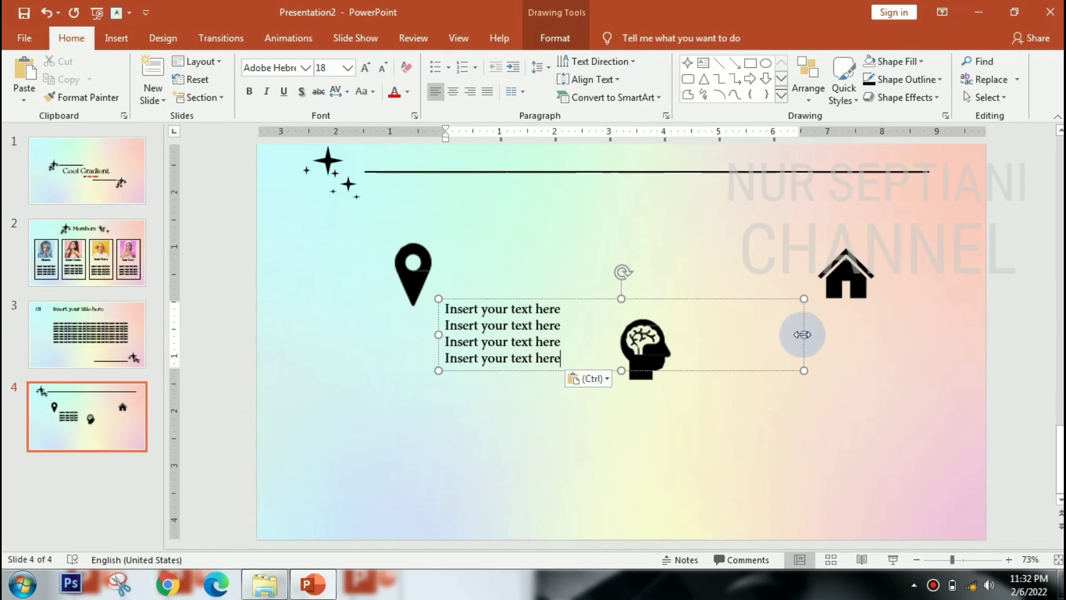
left_click_drag(802, 334, 584, 336)
mouse_move(557, 378)
left_mouse_down()
mouse_move(472, 420)
mouse_move(672, 476)
mouse_move(710, 500)
mouse_move(709, 510)
left_mouse_up()
key("ctrl+v")
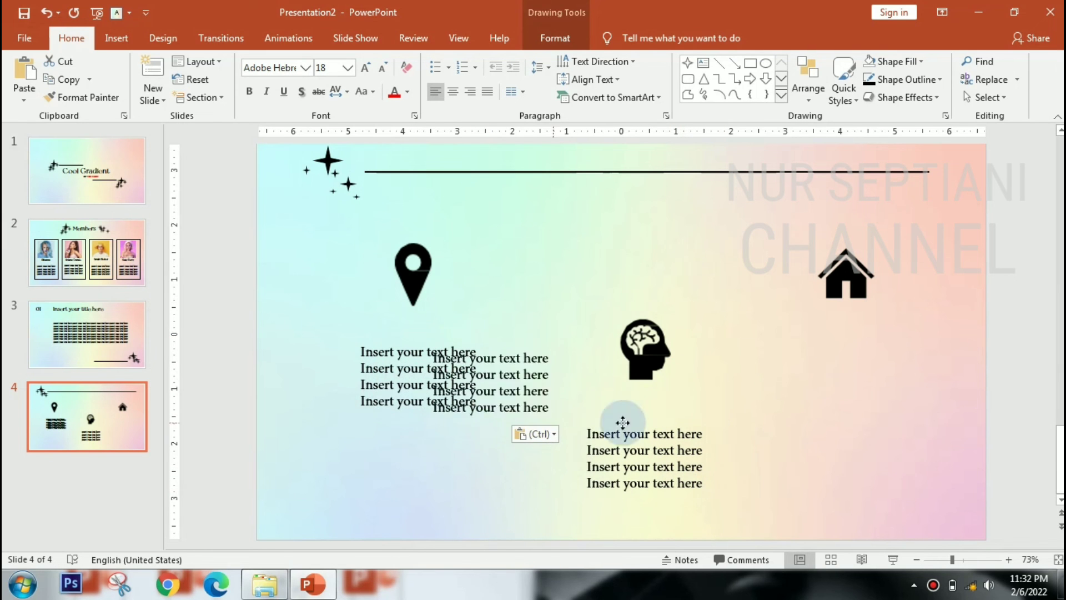
left_click_drag(623, 422, 911, 419)
left_click(495, 452)
Add a 'Number 01' heading in NewYork 20 bold below the map pin.
key("ctrl+v")
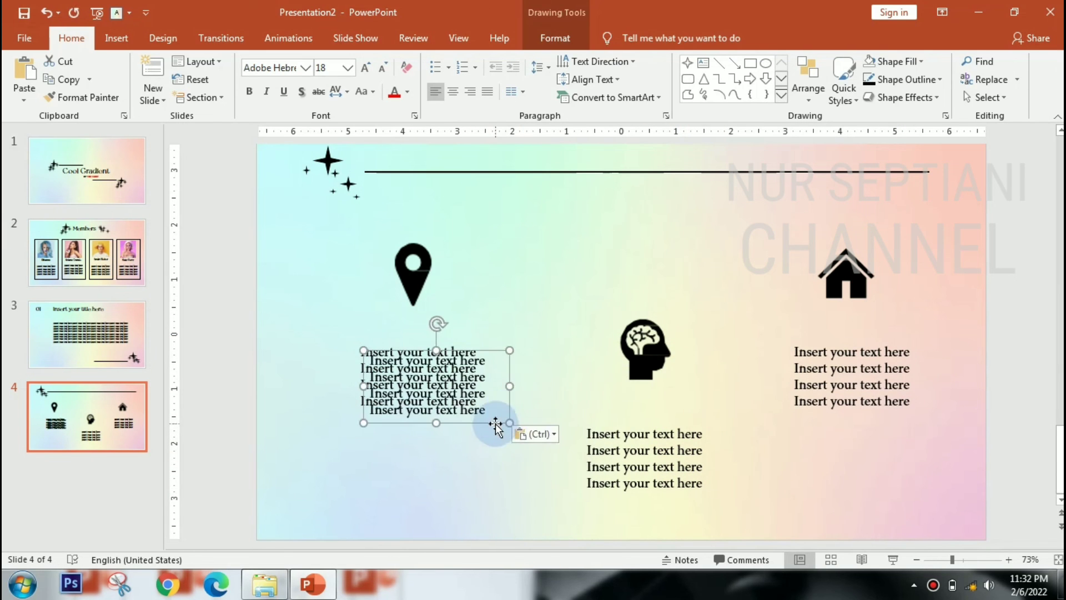
left_click_drag(495, 423, 596, 325)
left_click_drag(467, 258, 559, 301)
type("Number 01")
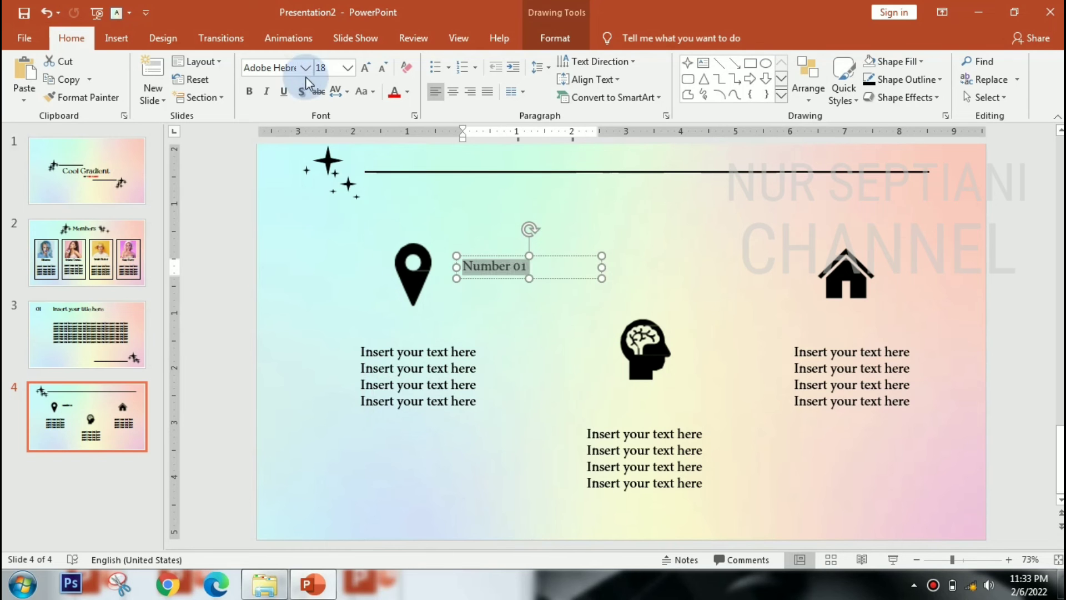
left_click(306, 68)
left_click(286, 159)
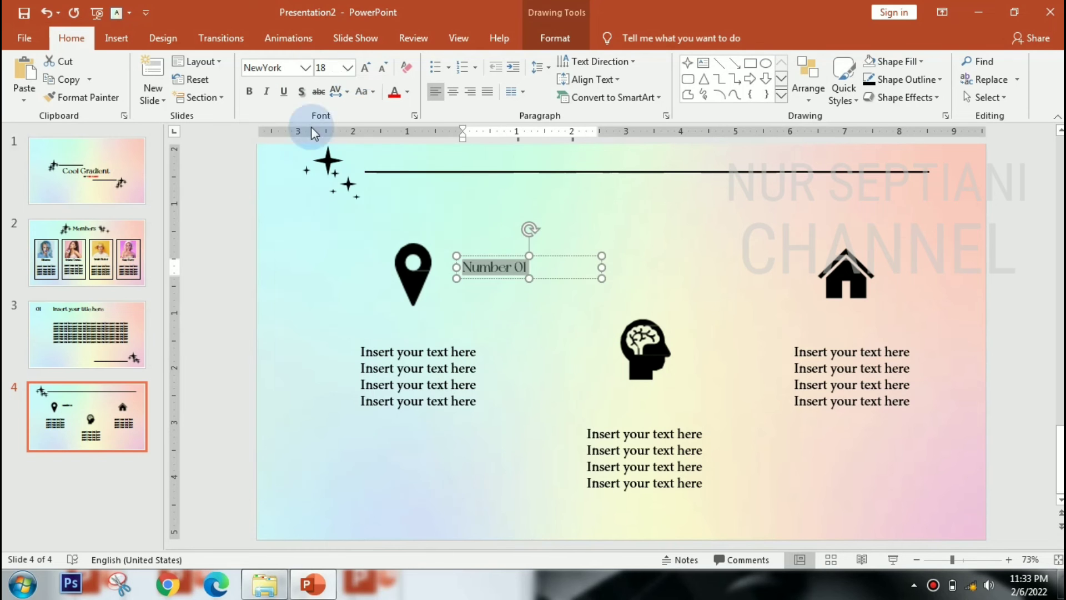
left_click(366, 67)
left_click(250, 91)
left_click_drag(564, 285, 487, 328)
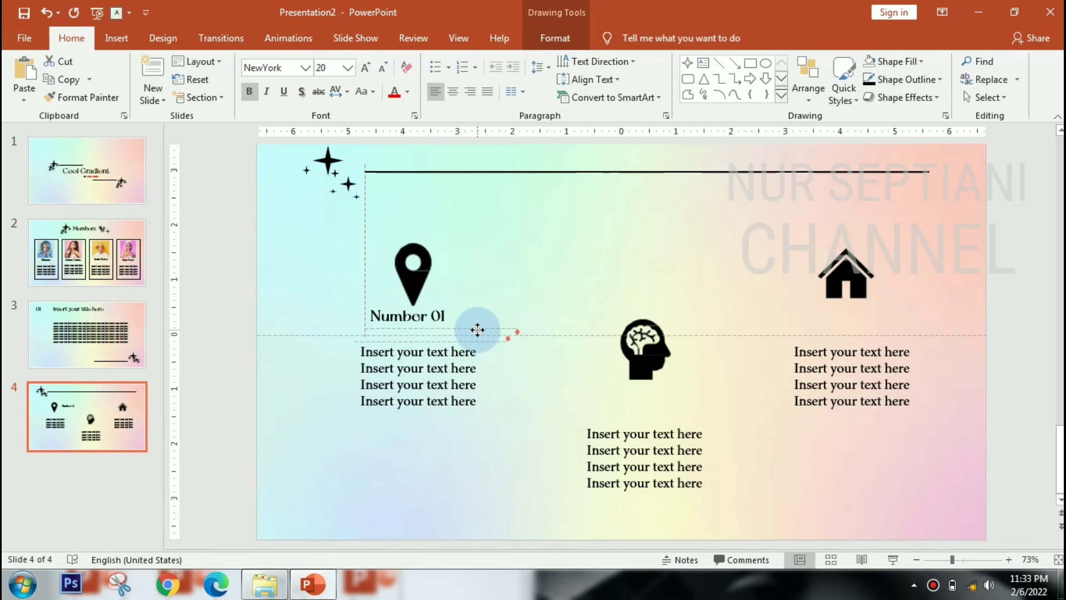
Copy the heading under the brain icon and renumber it 'Number 02'.
left_click(450, 321)
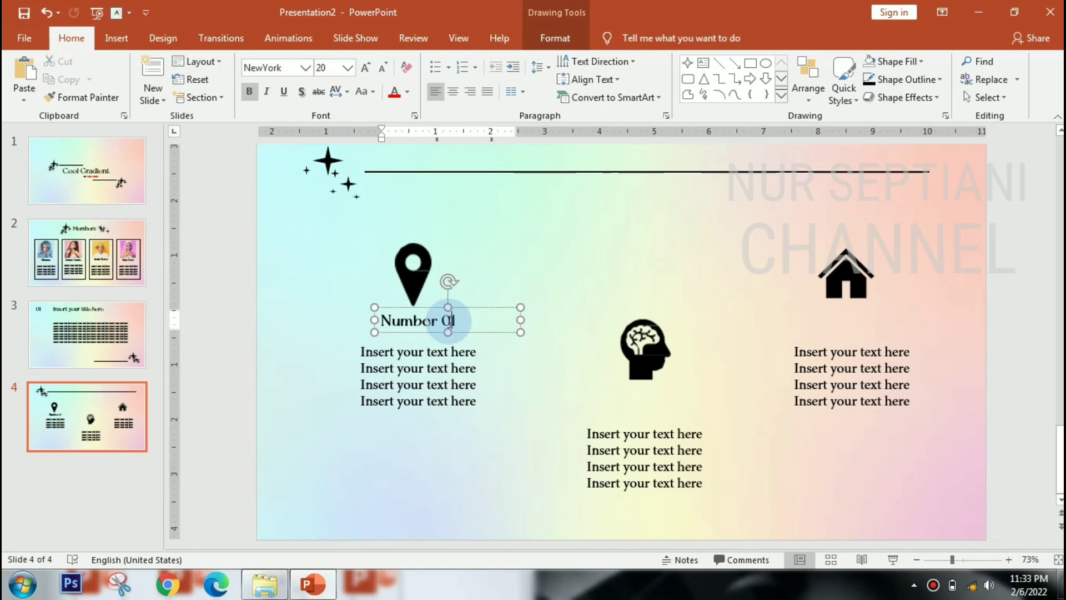
key("ctrl+c")
left_click(511, 367)
key("ctrl+v")
left_click_drag(621, 358, 650, 418)
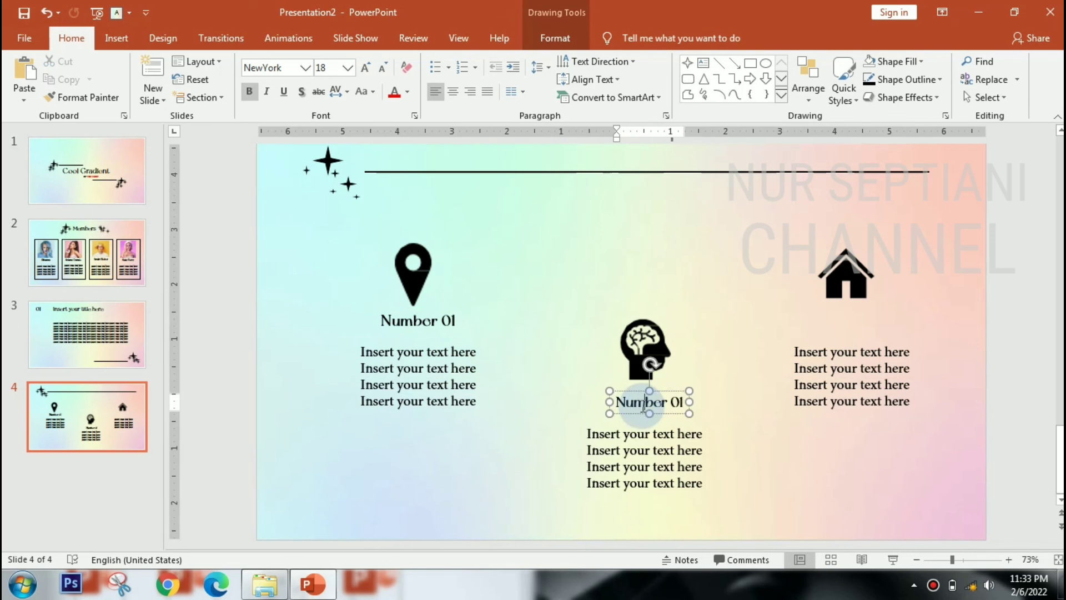
left_click(682, 402)
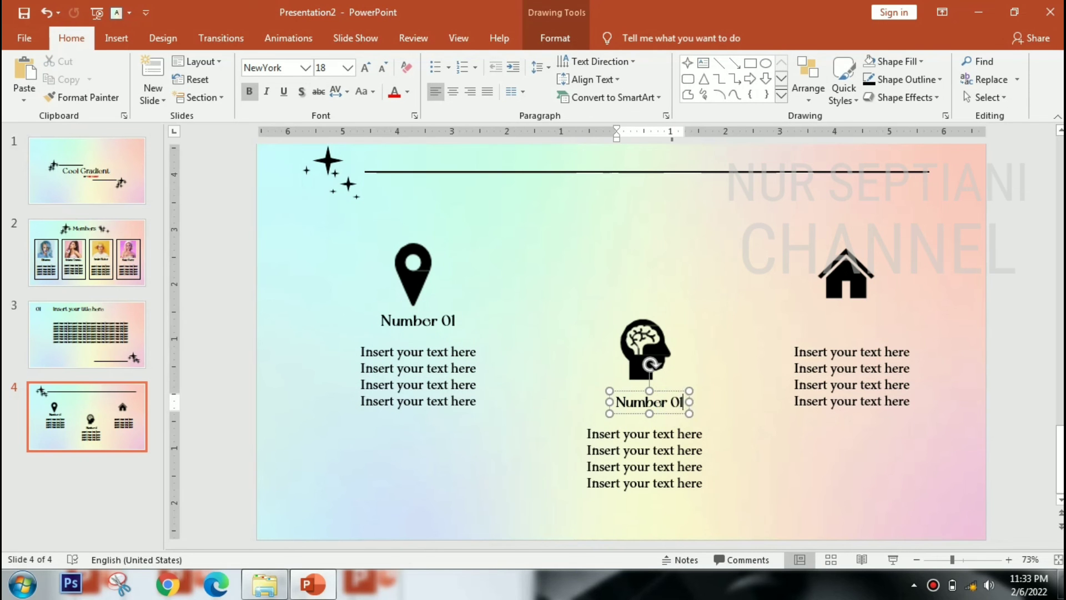
type("2")
left_click(633, 401)
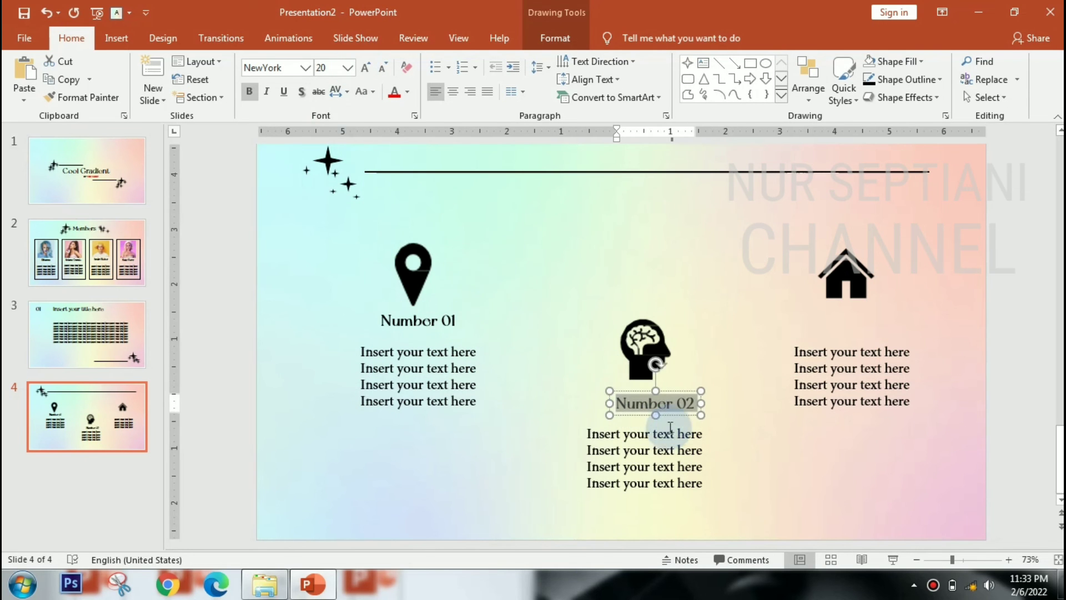
left_click_drag(675, 416, 666, 415)
Add a 'Number 03' heading copy under the house icon.
left_click(719, 451)
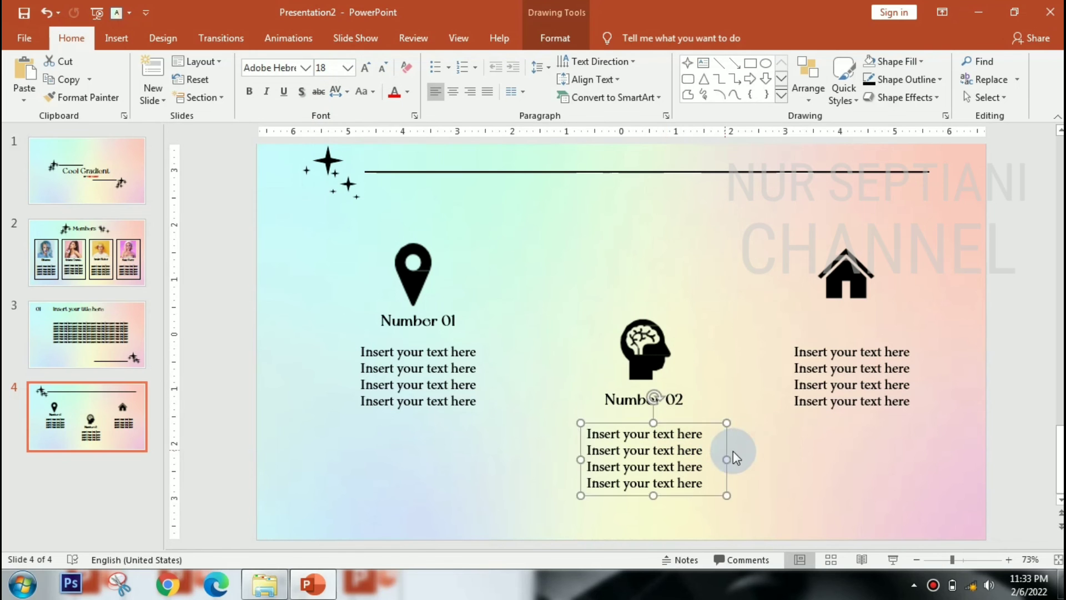
key("ctrl+v")
left_click_drag(611, 344, 834, 333)
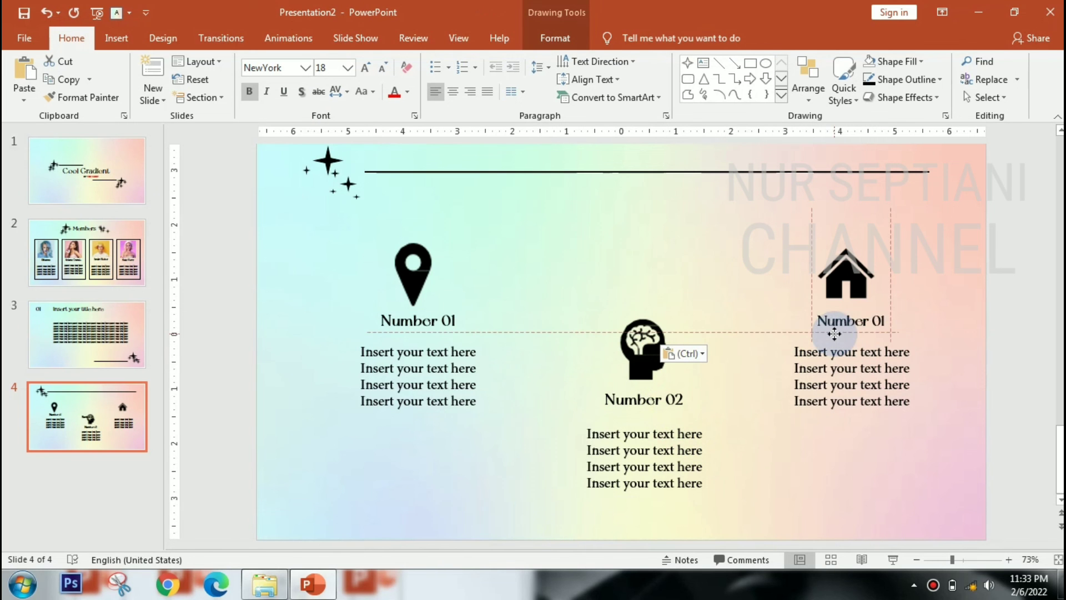
left_click(866, 323)
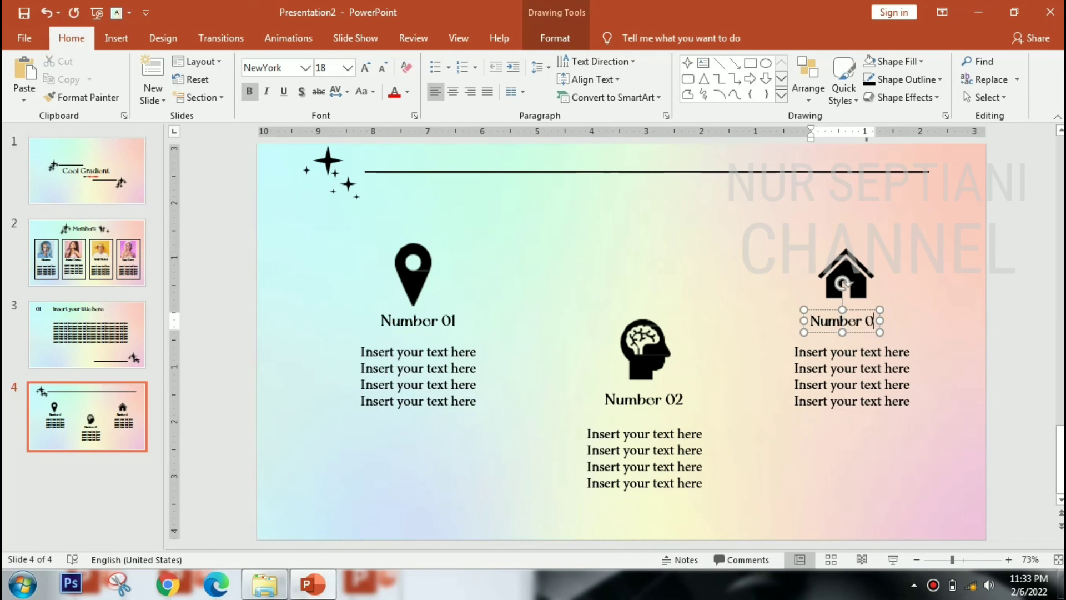
type("3")
left_click(885, 335)
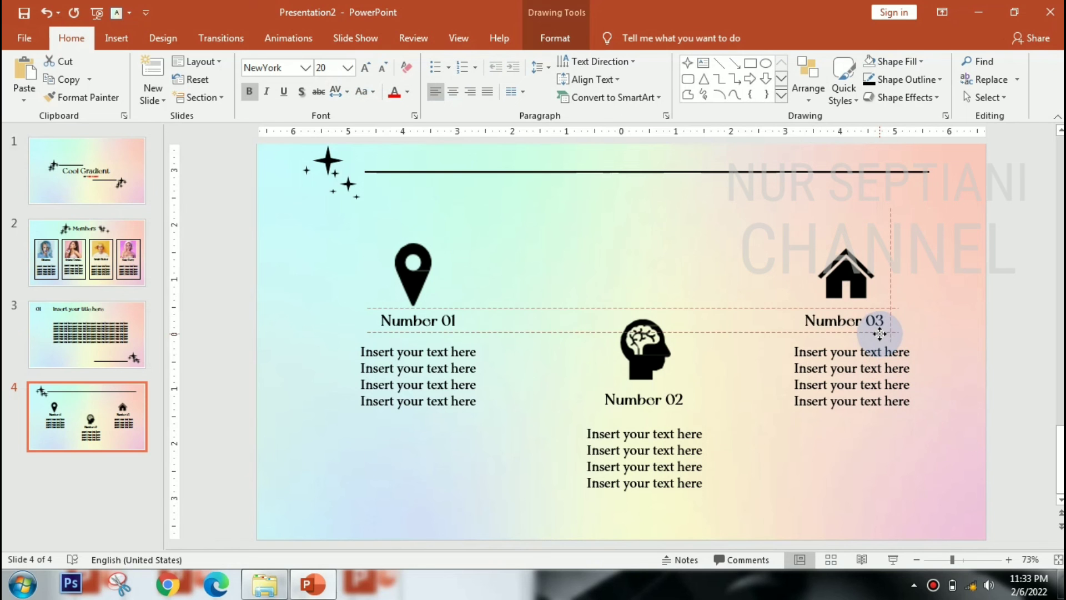
left_click(994, 329)
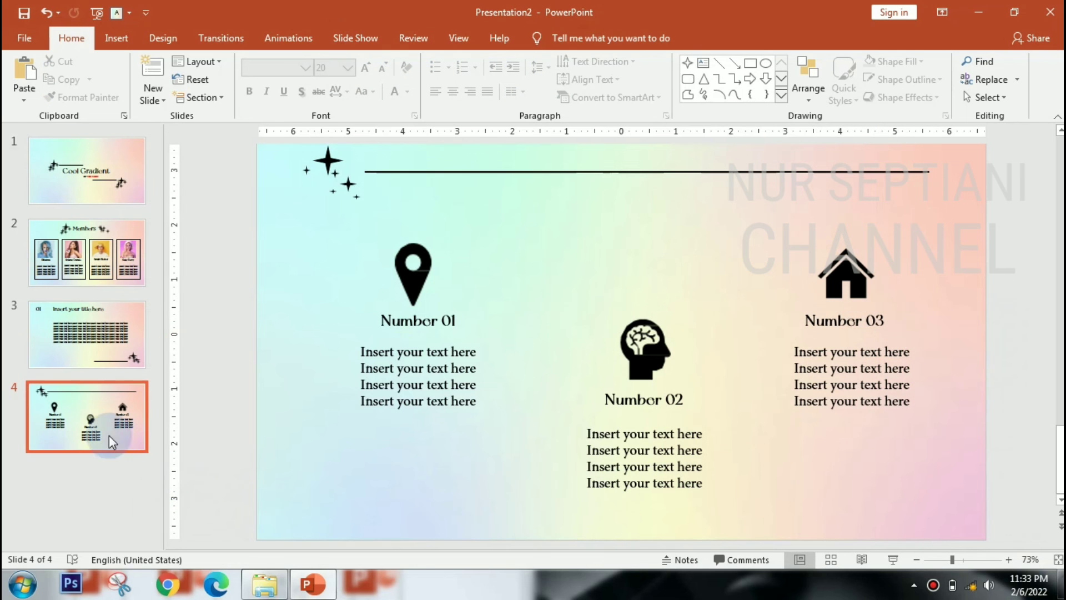
Add a new slide 5 and delete its placeholders to leave it blank.
key("Return")
left_click_drag(288, 139, 964, 521)
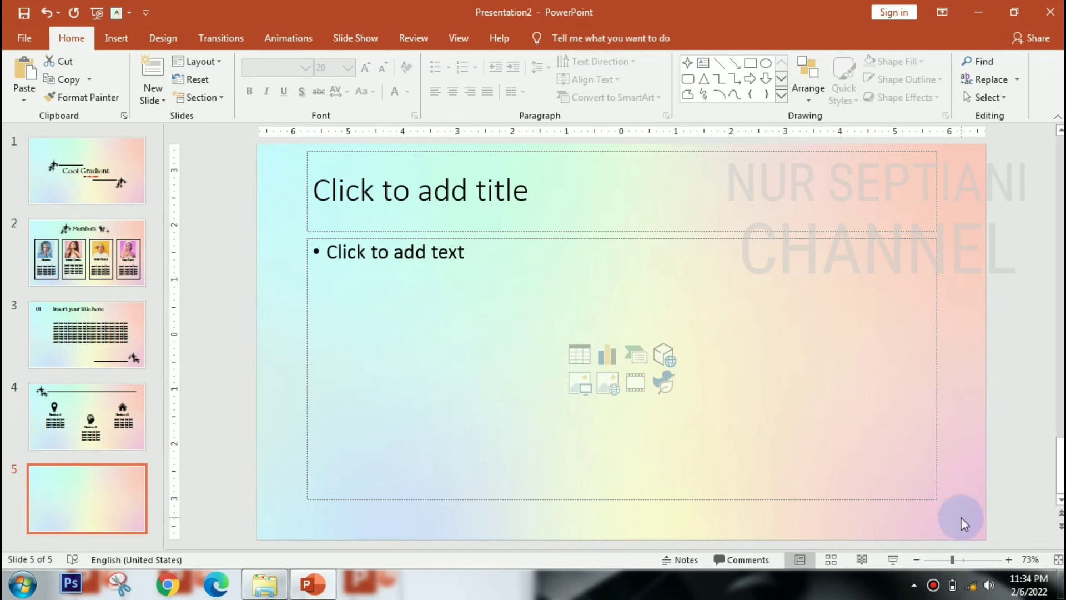
key("Delete")
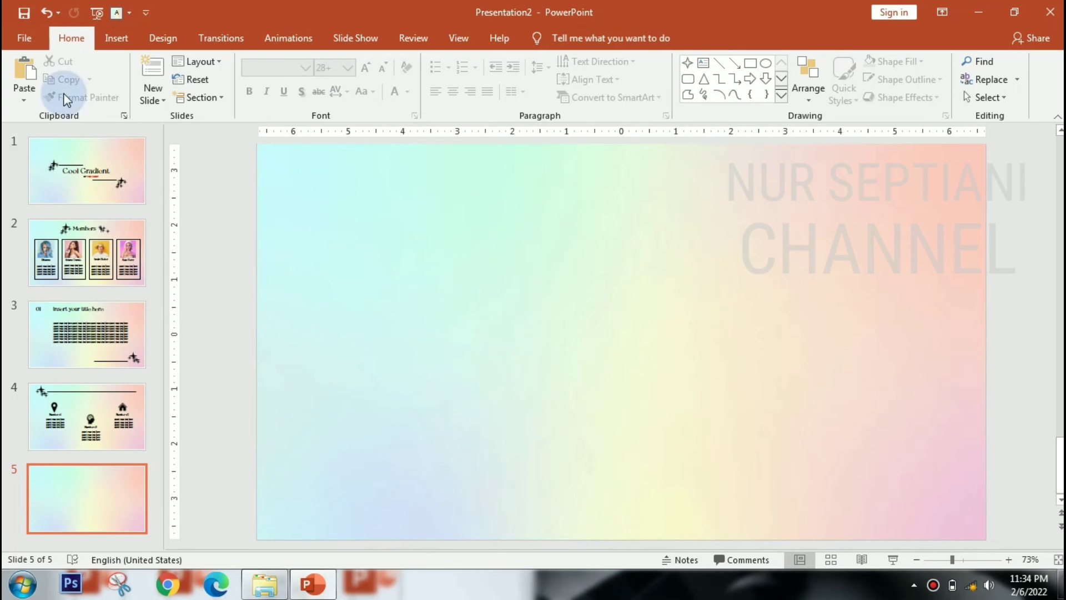
Draw a tall rectangle on the left of slide 5 with white fill and an outer shadow.
left_click(117, 38)
left_click(287, 78)
left_click(339, 130)
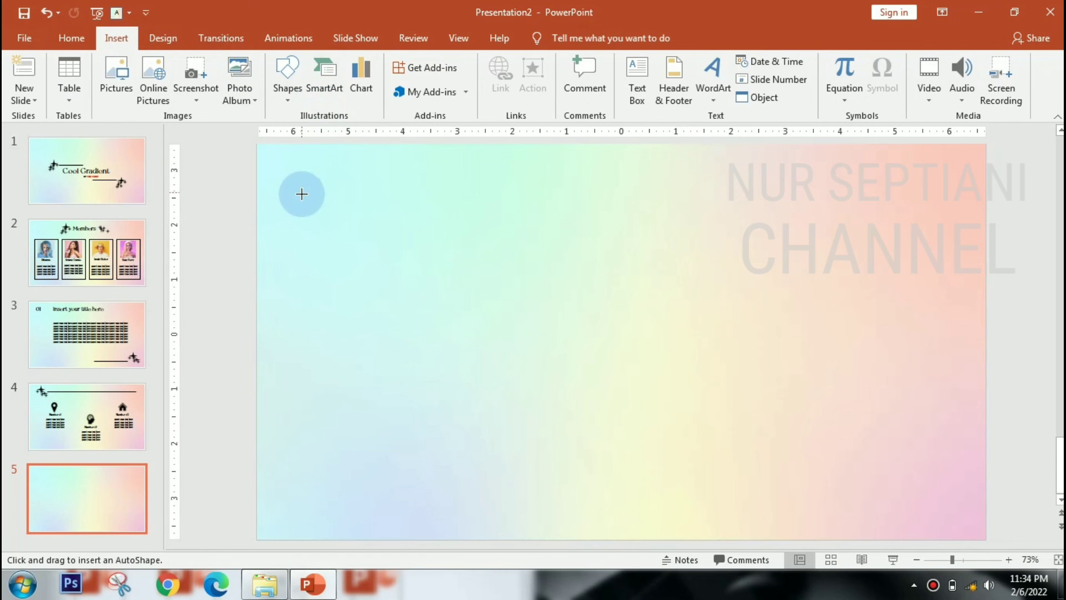
mouse_move(302, 194)
left_mouse_down()
mouse_move(495, 473)
mouse_move(492, 515)
left_mouse_up()
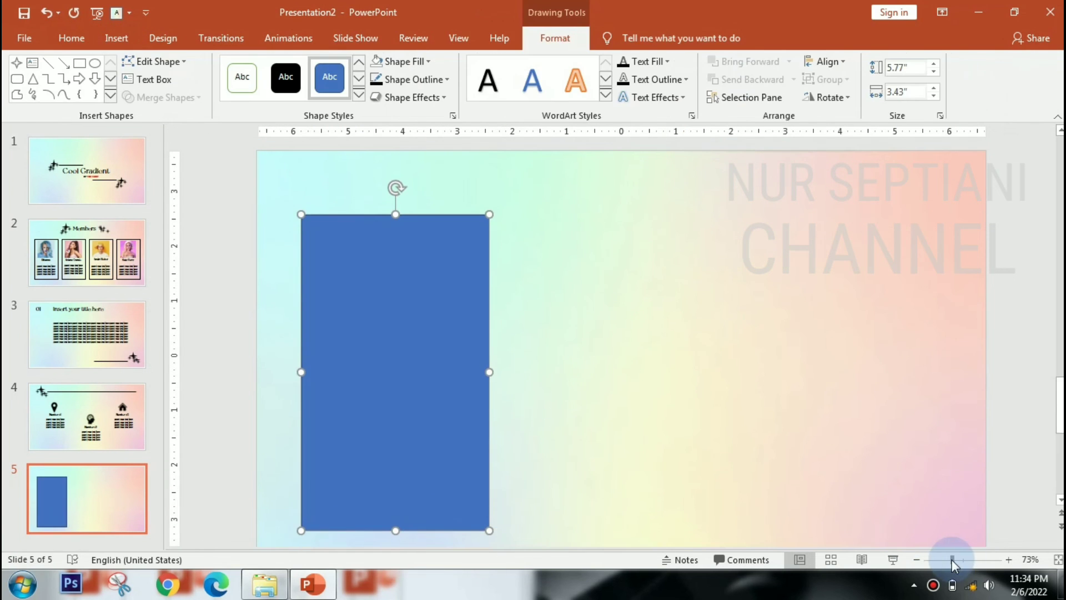
left_click_drag(952, 560, 948, 560)
left_click(381, 59)
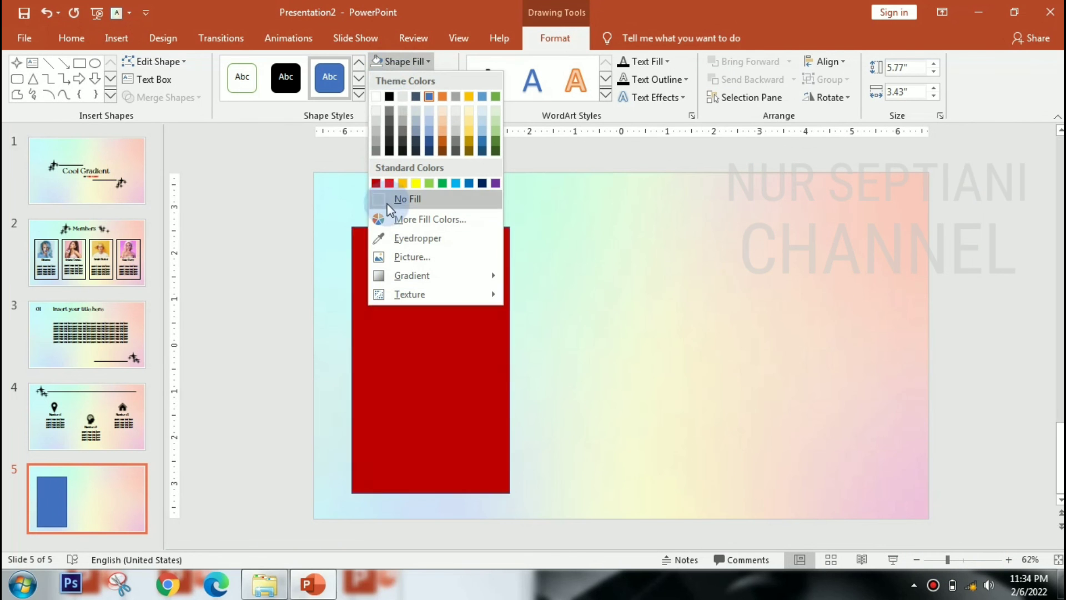
left_click(380, 97)
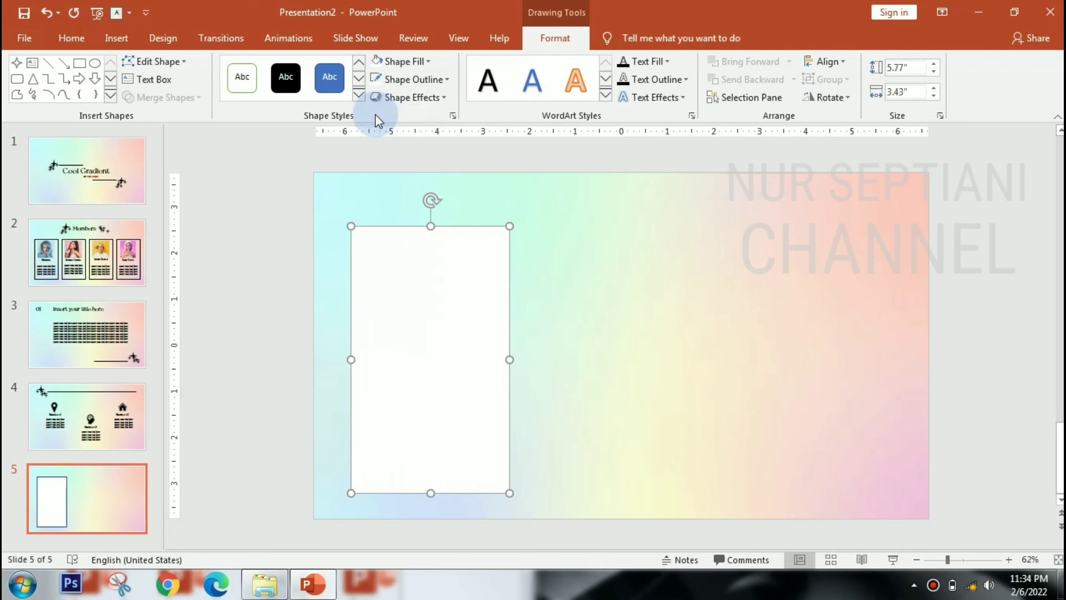
left_click(408, 97)
mouse_move(421, 163)
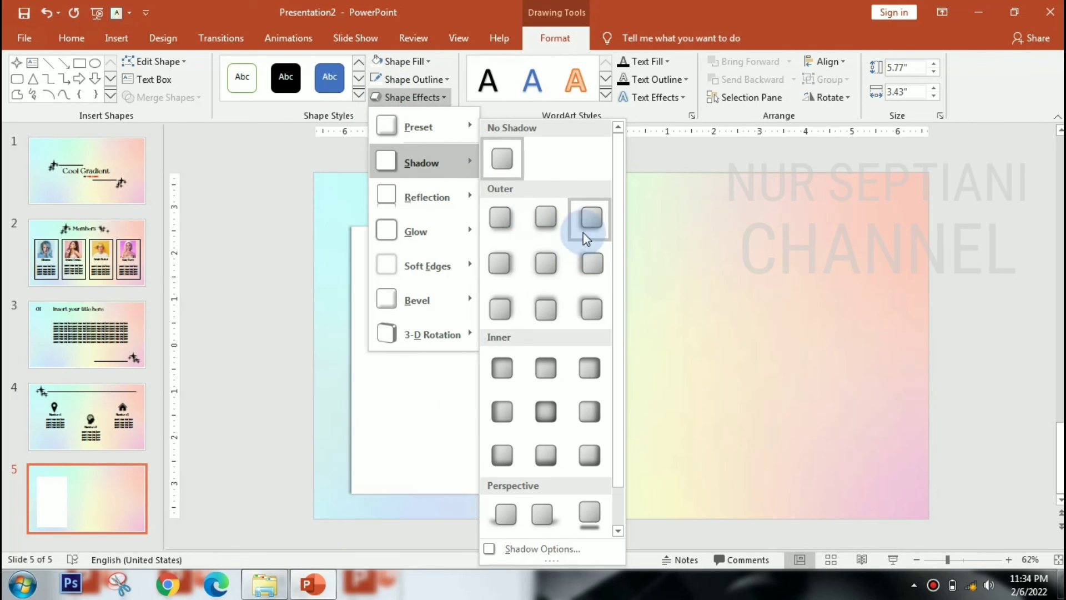
left_click(508, 214)
left_click(201, 307)
Copy slide 3's title to slide 5 at 44 pt, renumber it 02 and place it top-left.
left_click(68, 363)
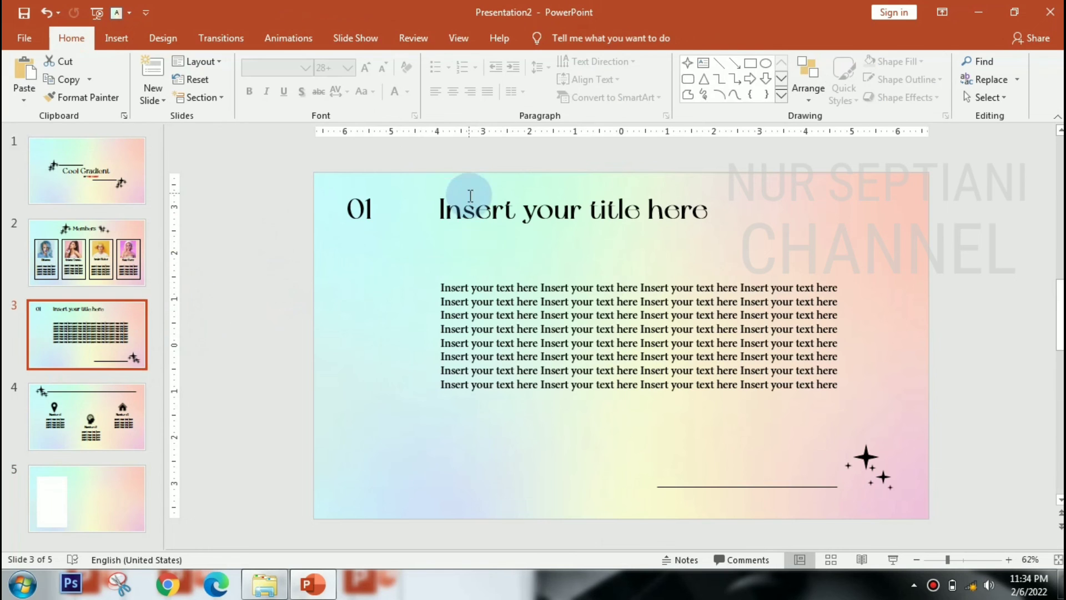
left_click(440, 212)
left_click(89, 497)
key("ctrl+v")
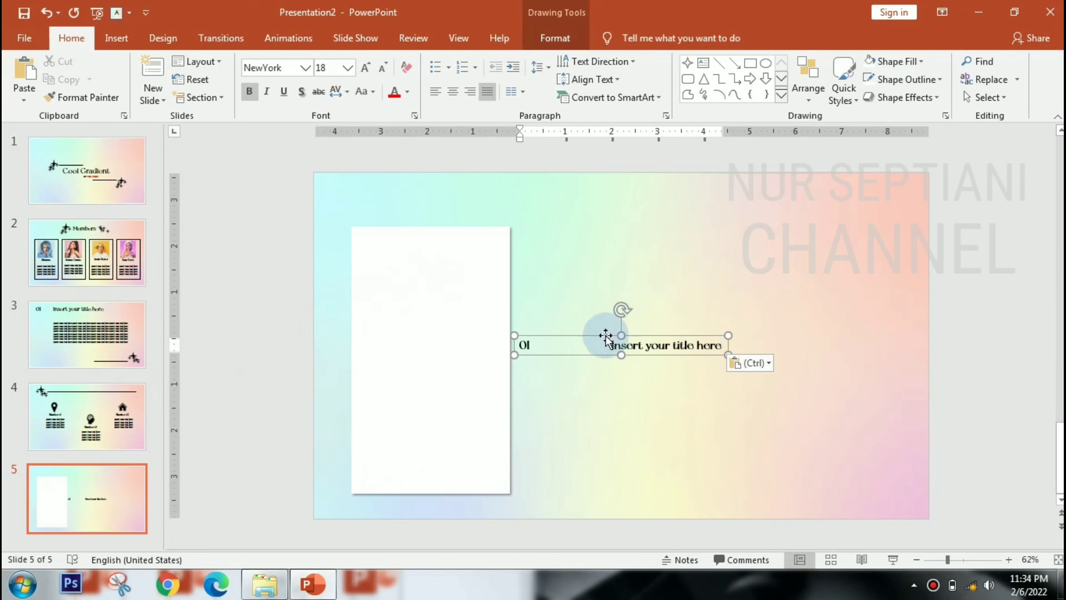
left_click(87, 333)
left_click(392, 210)
left_click(87, 497)
left_click(670, 345)
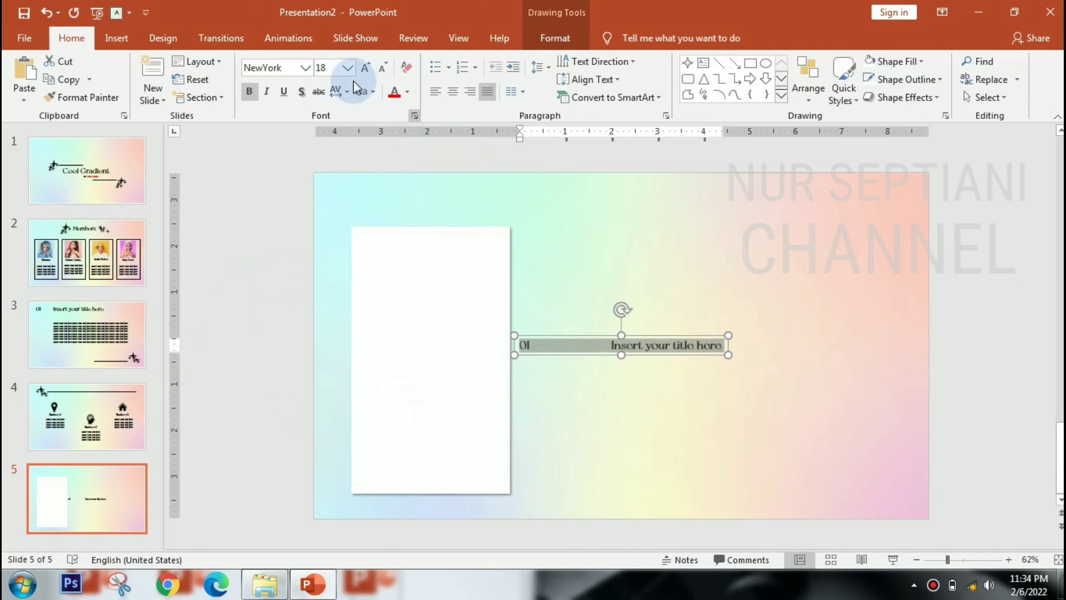
left_click(348, 67)
left_click(324, 306)
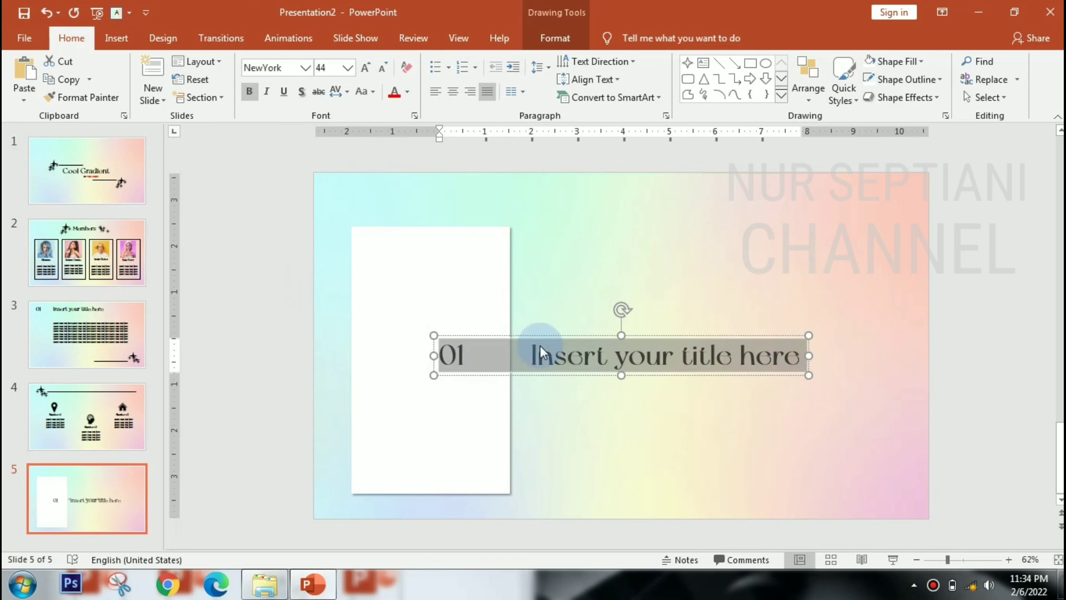
left_click(466, 356)
type("2")
left_click_drag(503, 371, 423, 222)
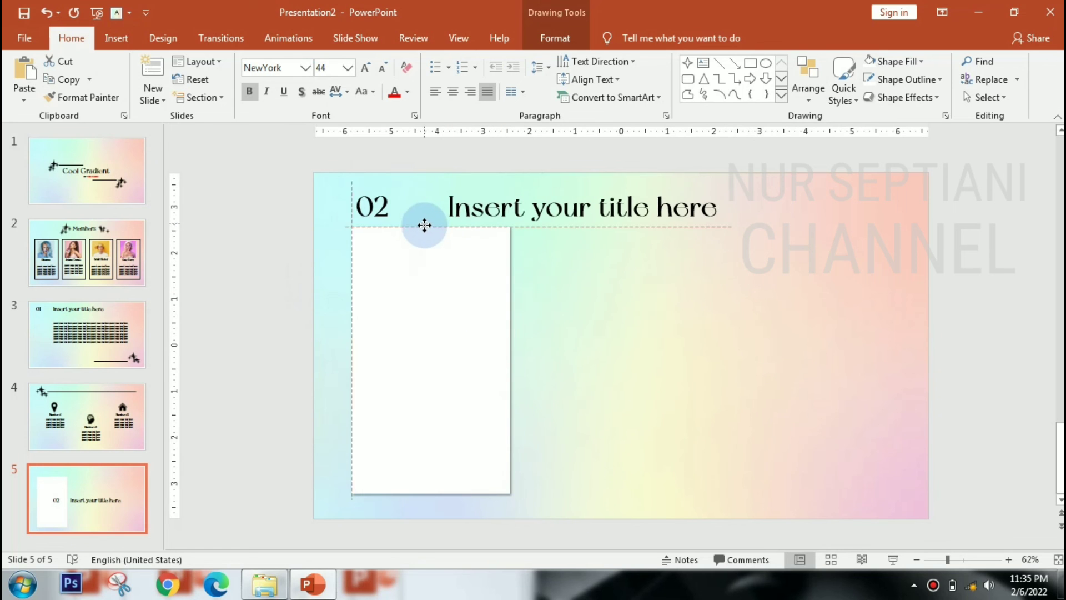
Move the white rectangle below the title and shorten it from the bottom.
left_click(437, 318)
left_click_drag(437, 319, 435, 345)
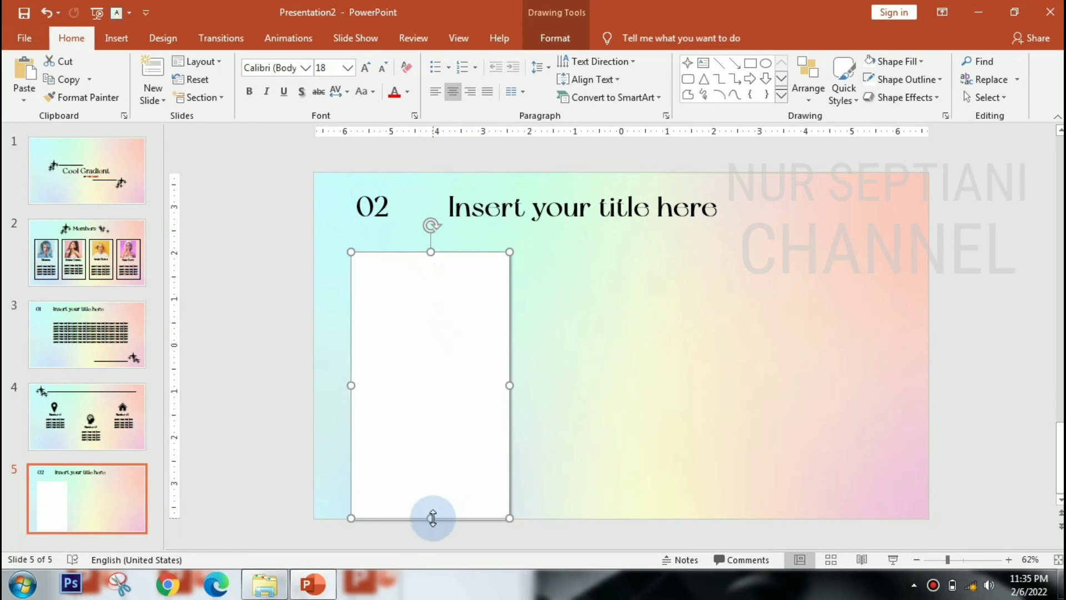
left_click_drag(431, 519, 431, 486)
left_click(629, 416)
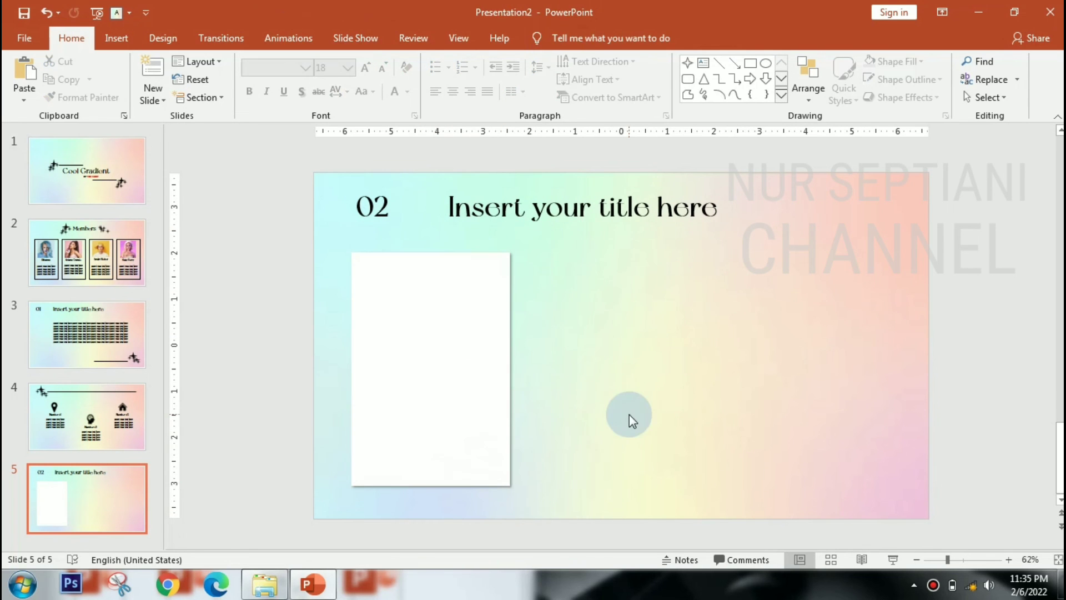
Add an 'Add your image' label onto the white card.
key("ctrl+v")
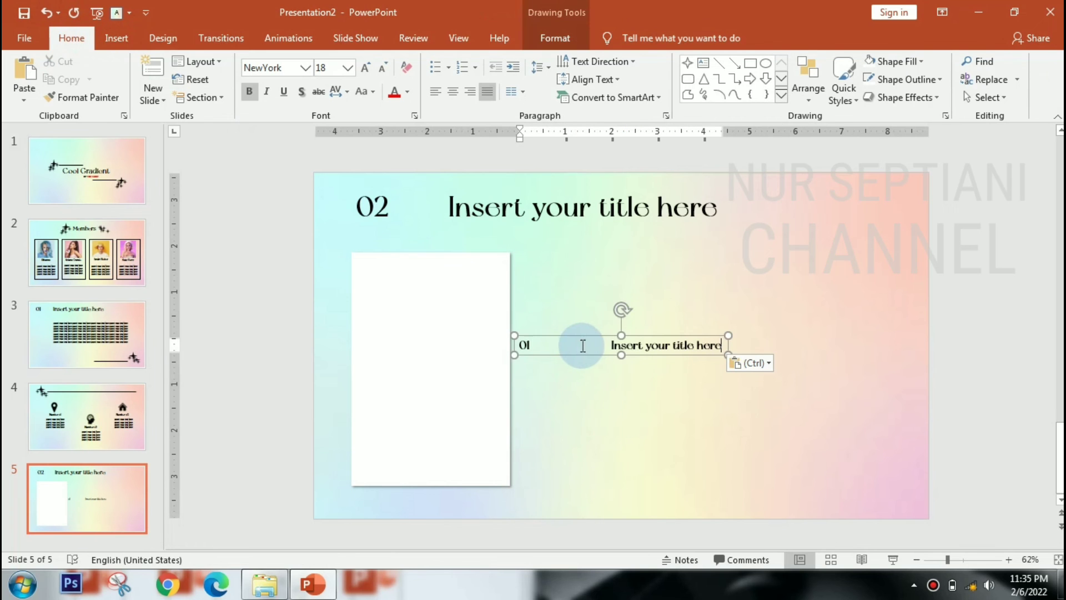
left_click(583, 346)
type("AA")
key("ctrl+a")
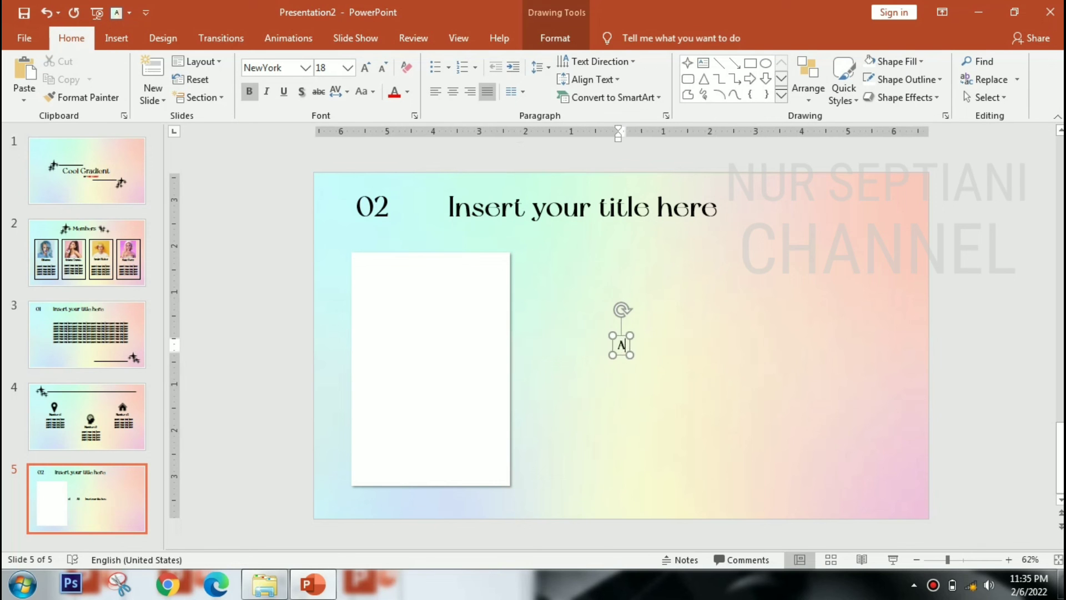
type("Add your image")
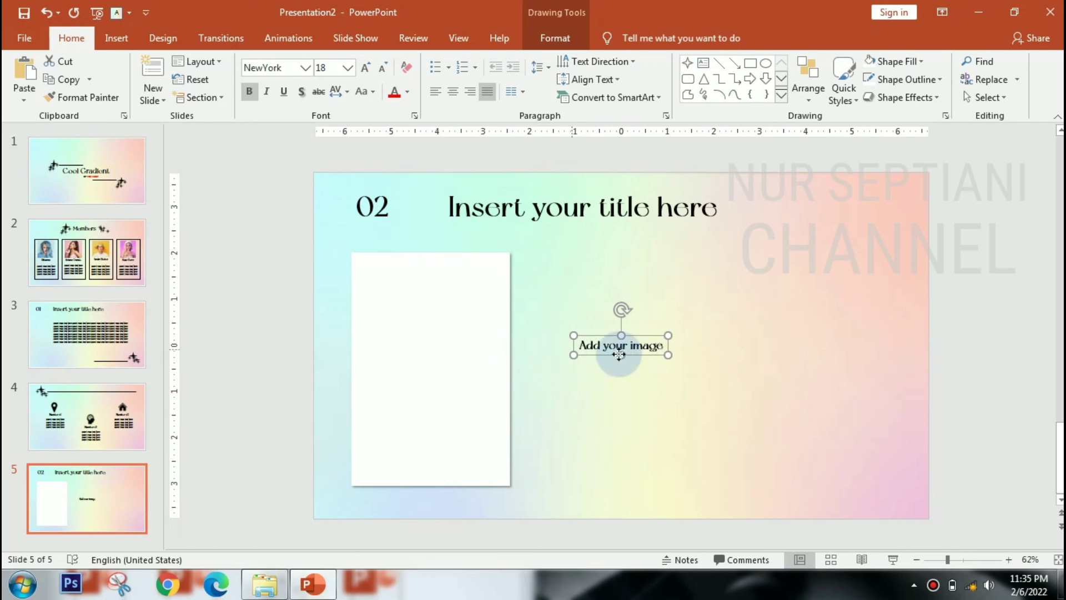
left_click_drag(618, 352, 428, 366)
Copy slide 3's body text beside the white card on slide 5, then add a new slide.
left_click(562, 362)
left_click(113, 358)
key("ctrl+c")
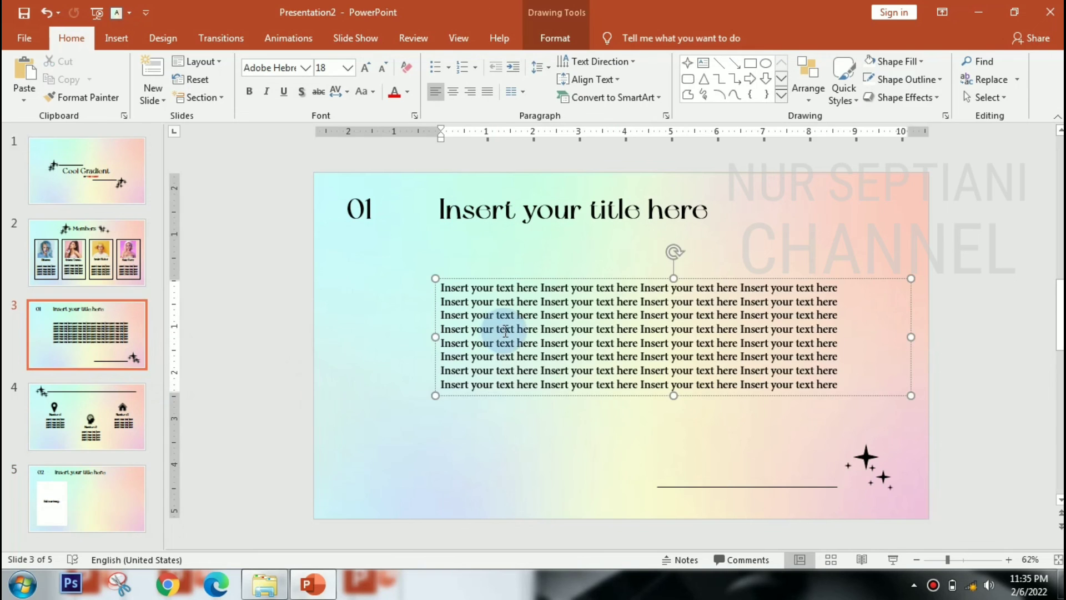
left_click(87, 498)
key("ctrl+v")
mouse_move(775, 345)
left_mouse_down()
mouse_move(872, 340)
mouse_move(915, 353)
mouse_move(821, 360)
left_mouse_up()
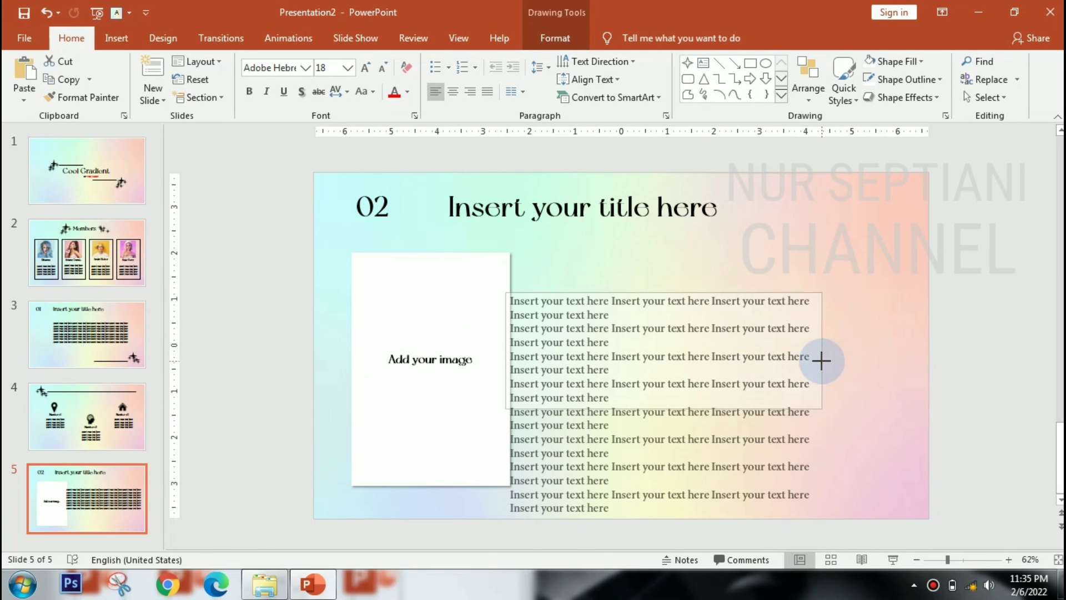
left_click_drag(707, 509, 768, 485)
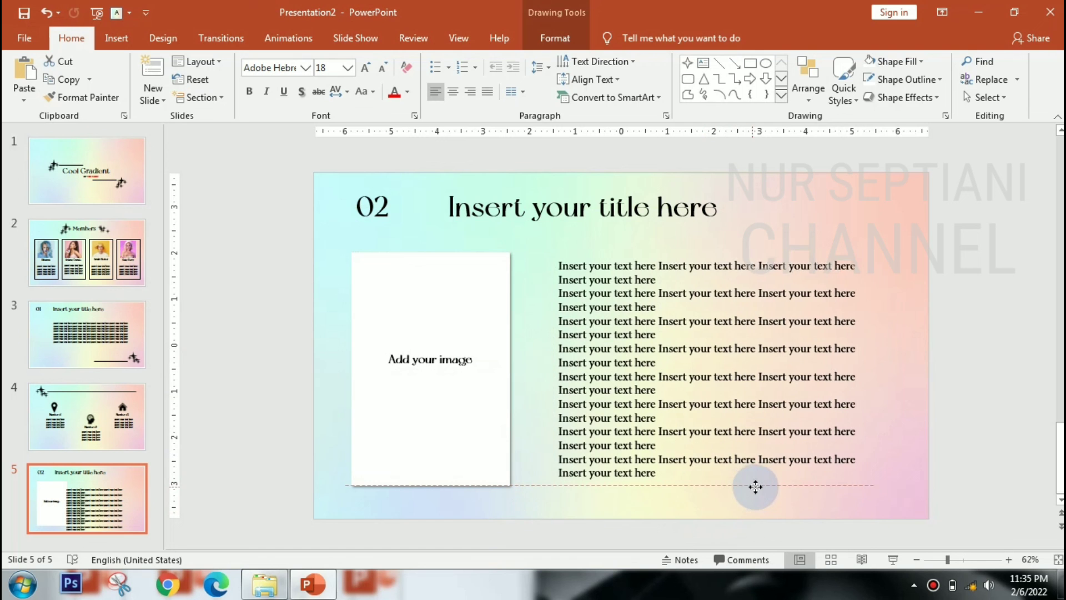
left_click(94, 504)
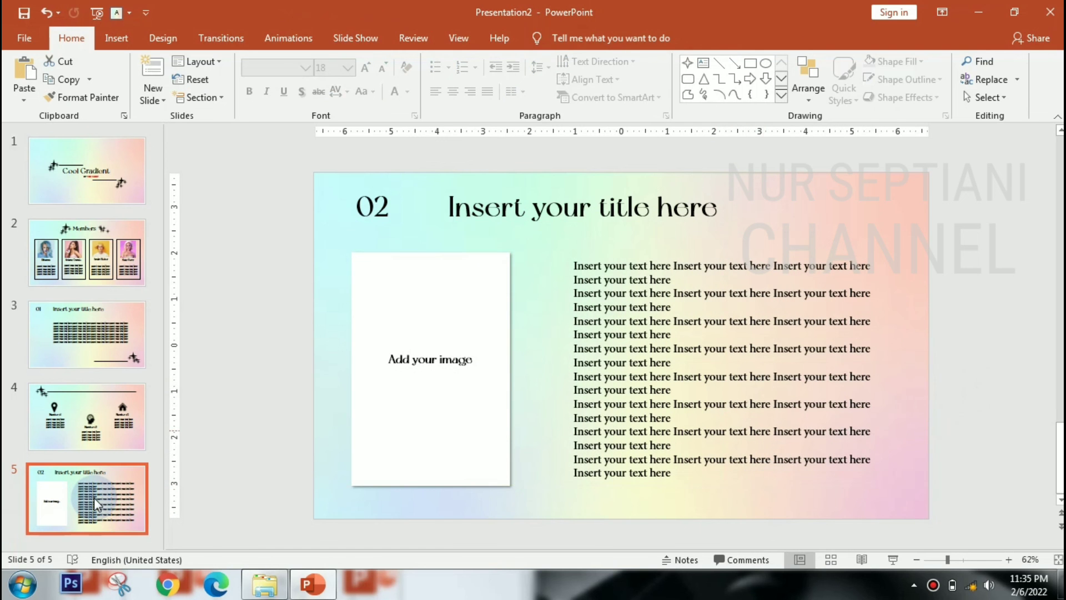
key("Return")
Copy the line and stars from slide 3 onto the cleared slide 6.
left_click(78, 274)
left_click(828, 485)
left_click(885, 477, "shift")
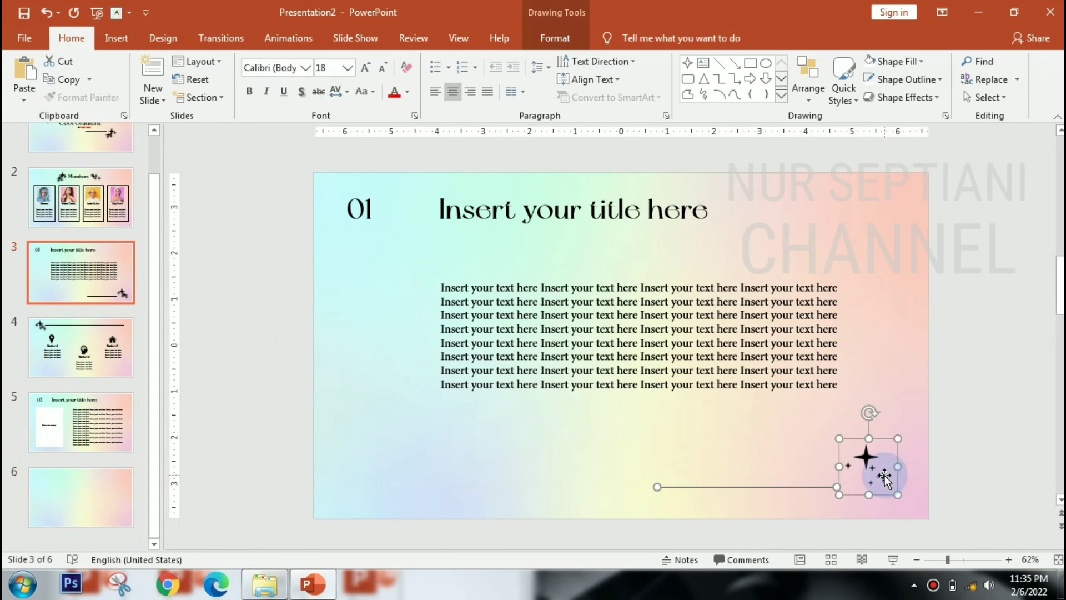
key("ctrl+c")
left_click(107, 497)
key("ctrl+a")
key("Delete")
key("ctrl+v")
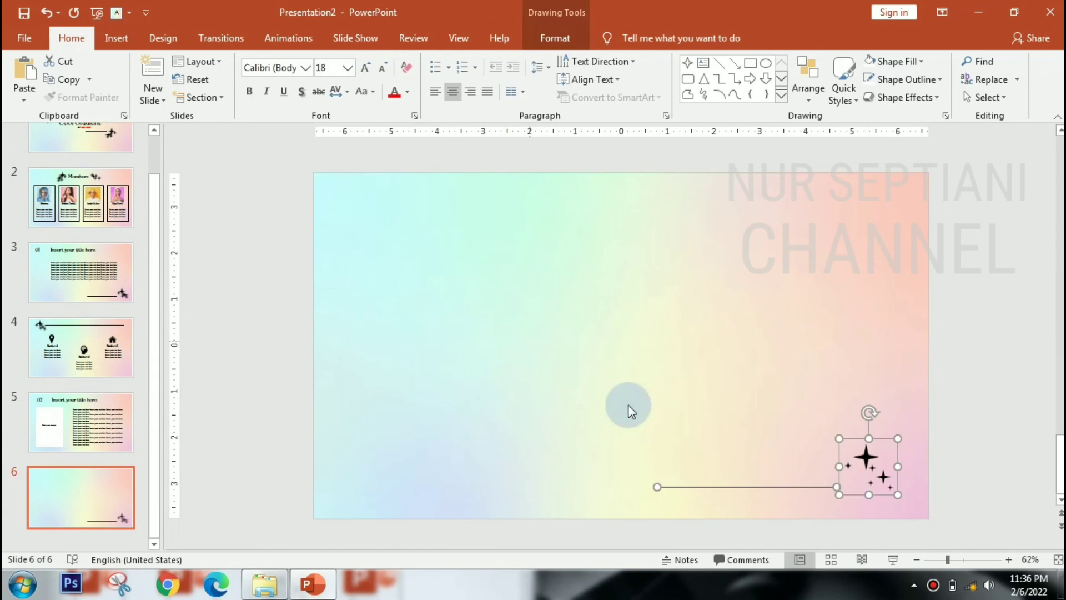
Rotate a line vertical and move it to the right edge to form a corner.
left_click(820, 486)
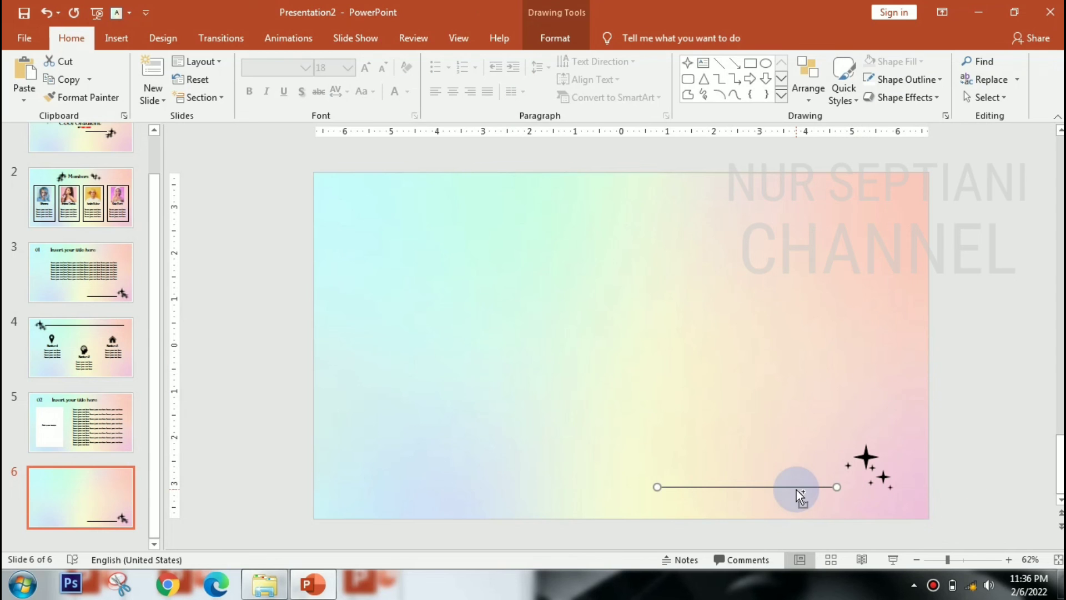
left_click(555, 38)
left_click(827, 97)
left_click(861, 113)
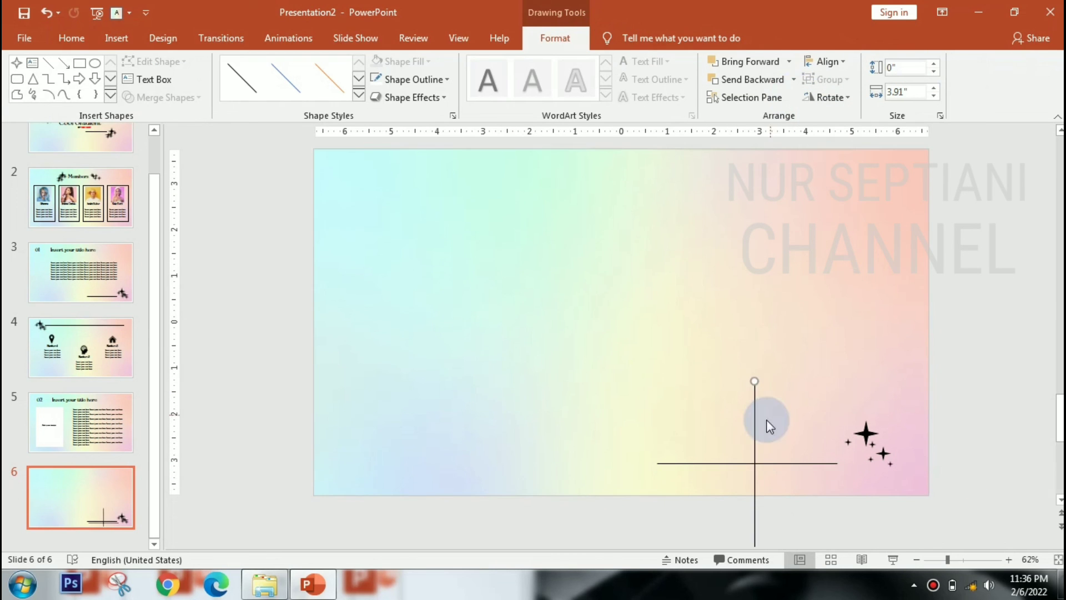
mouse_move(767, 424)
left_mouse_down()
mouse_move(867, 276)
mouse_move(895, 285)
left_mouse_up()
Duplicate the lines and stars and group them into a corner ornament.
left_click(885, 475, "shift")
left_click(809, 487, "shift")
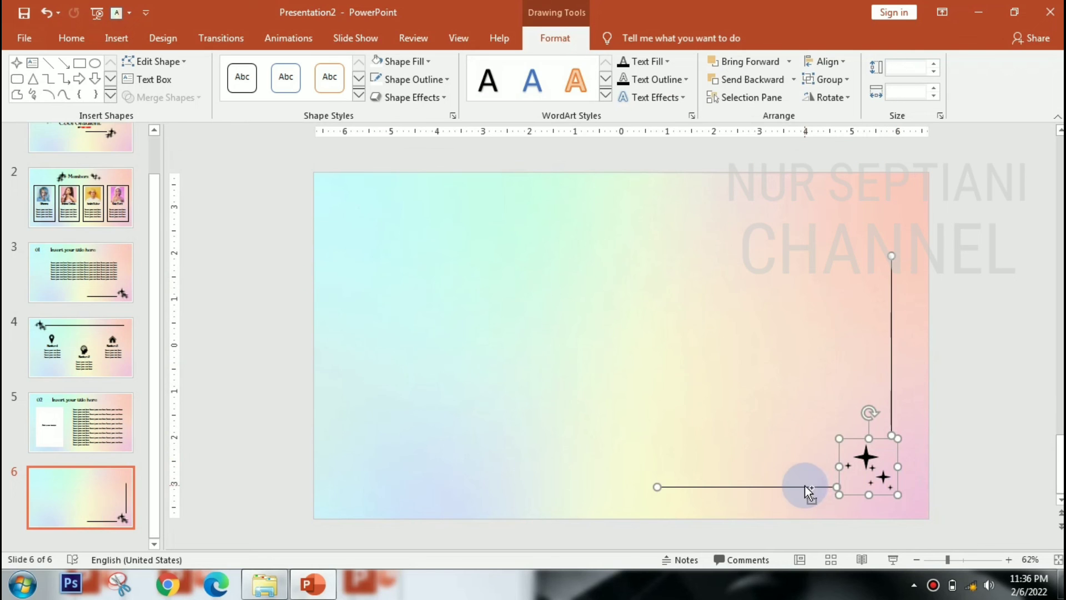
key("ctrl+d")
left_click(832, 83)
left_click(828, 100)
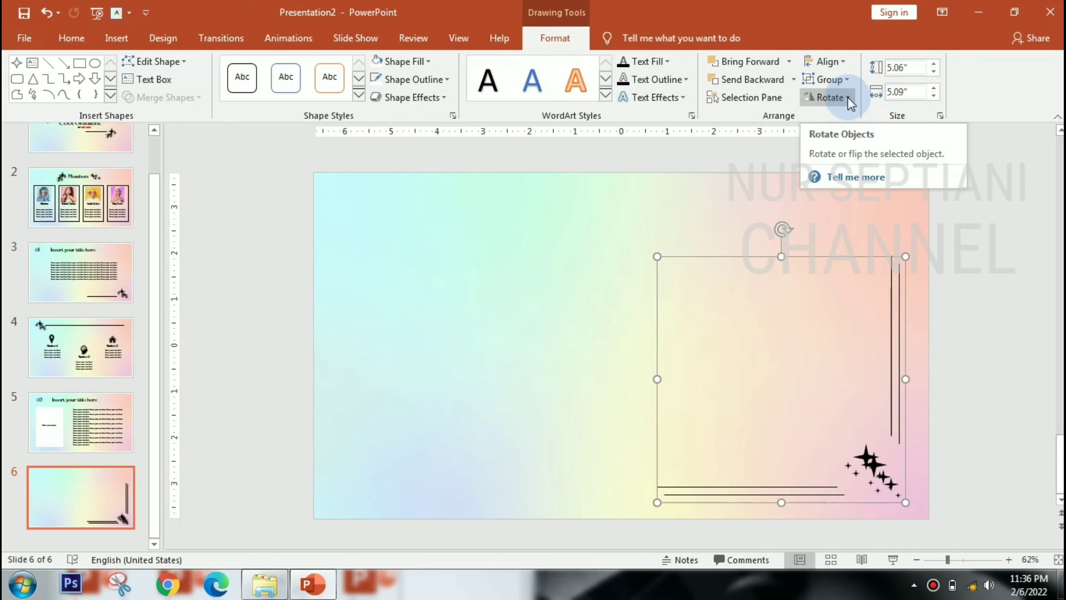
left_click_drag(875, 466, 790, 420)
key("ctrl+z")
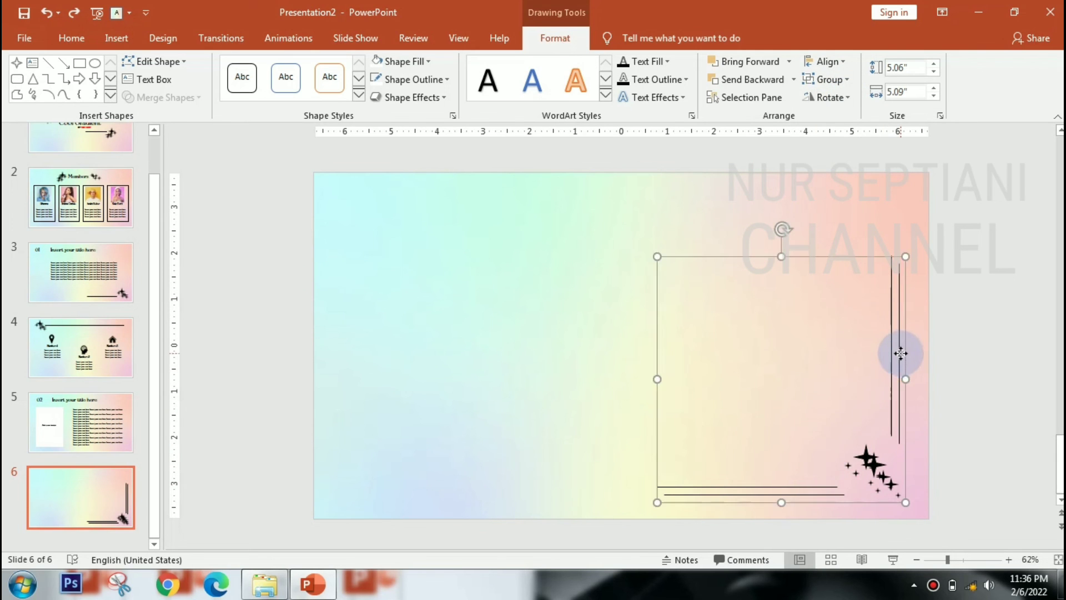
Rotate the duplicate corner ornament and place it at the slide's top-left.
left_click_drag(901, 354, 708, 313)
left_click(827, 97)
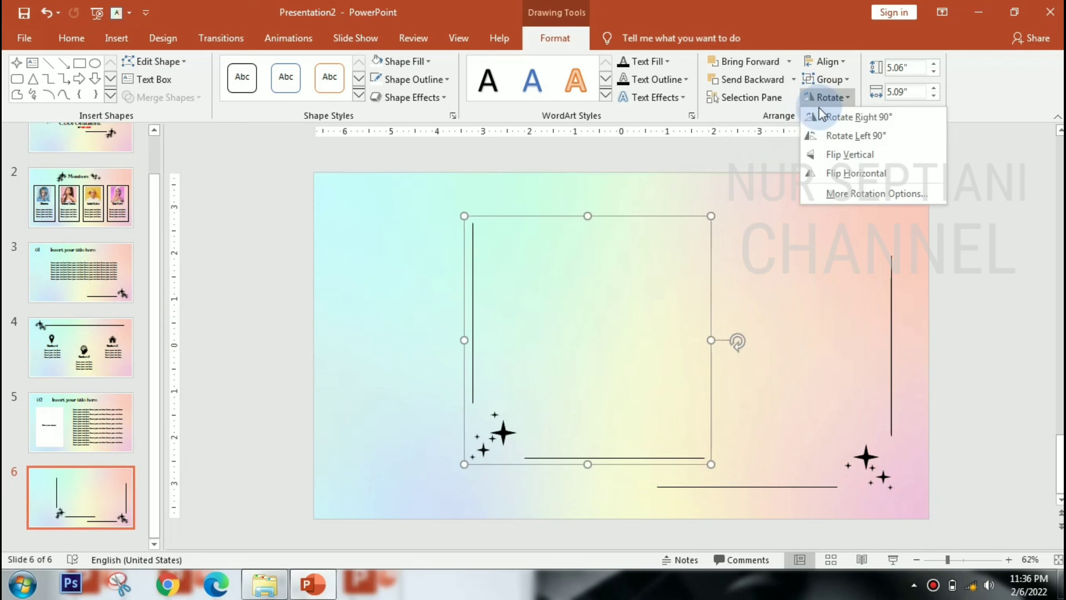
left_click(821, 116)
left_click_drag(643, 222, 505, 199)
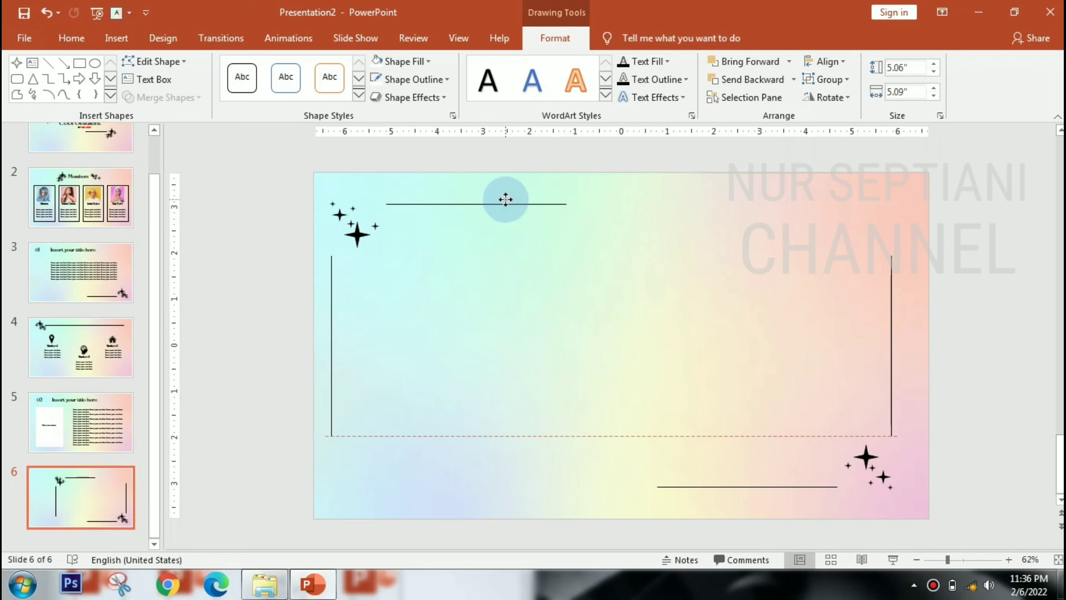
left_click(1009, 300)
Copy slide 5's body text to slide 6, widen it to five lines and centre it.
left_click(81, 422)
left_click(649, 344)
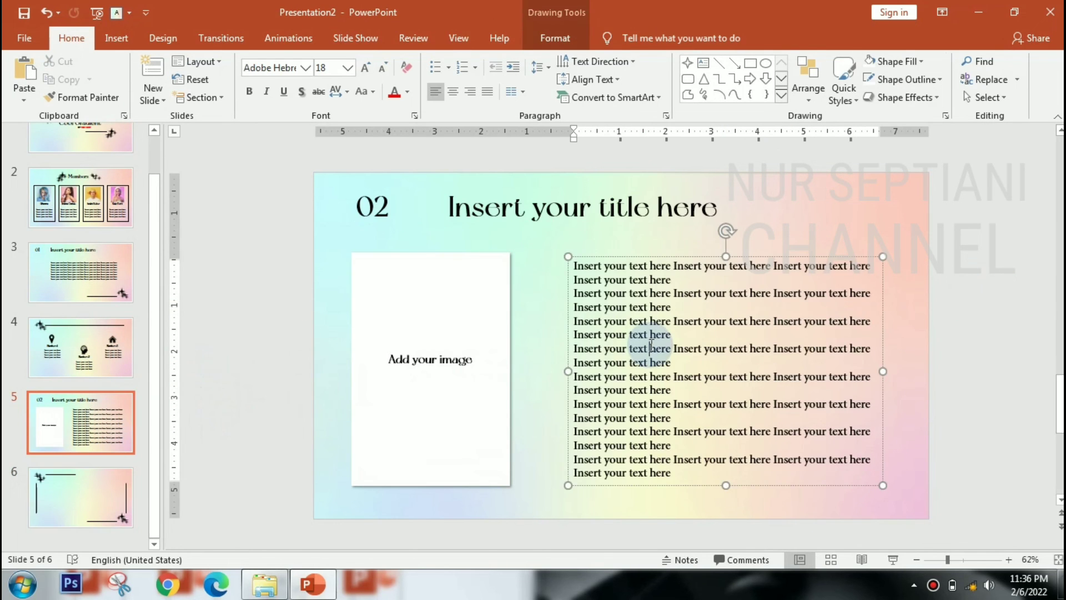
key("ctrl+a")
left_click(81, 497)
key("ctrl+v")
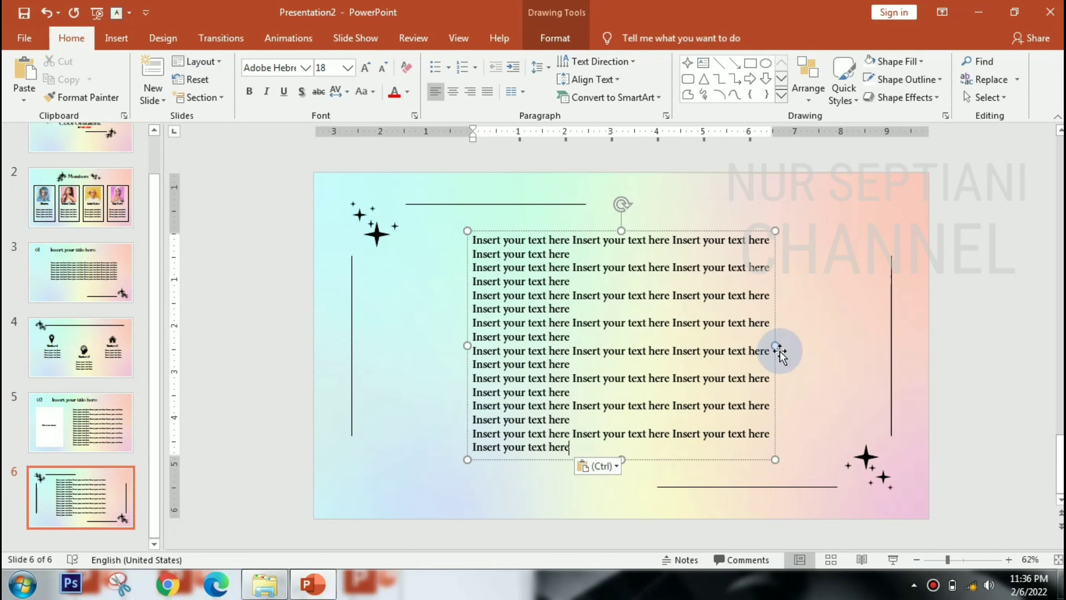
left_click_drag(776, 345, 882, 346)
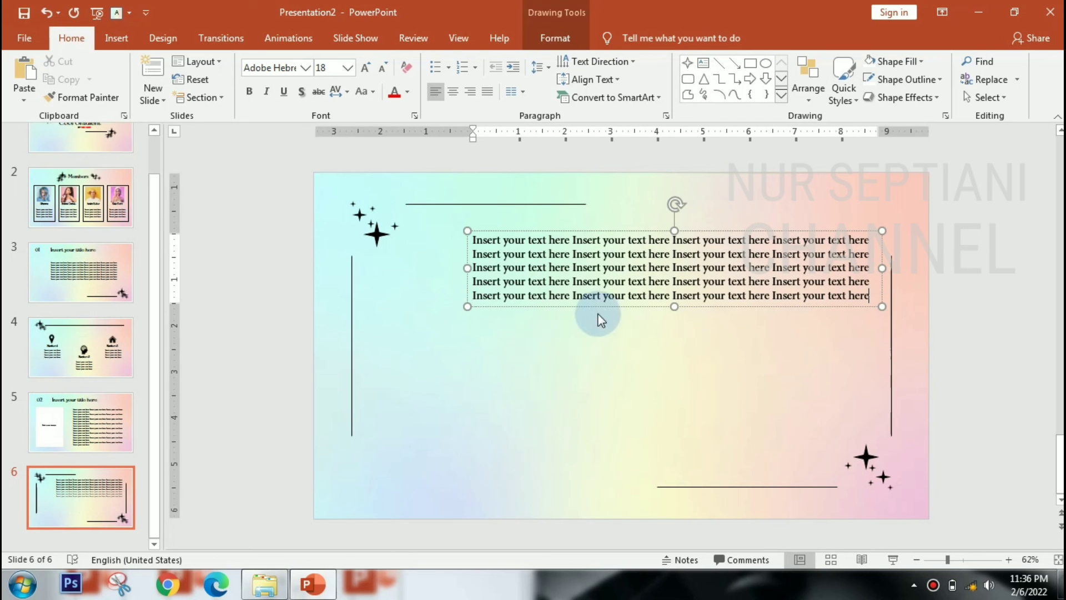
left_click_drag(604, 306, 560, 397)
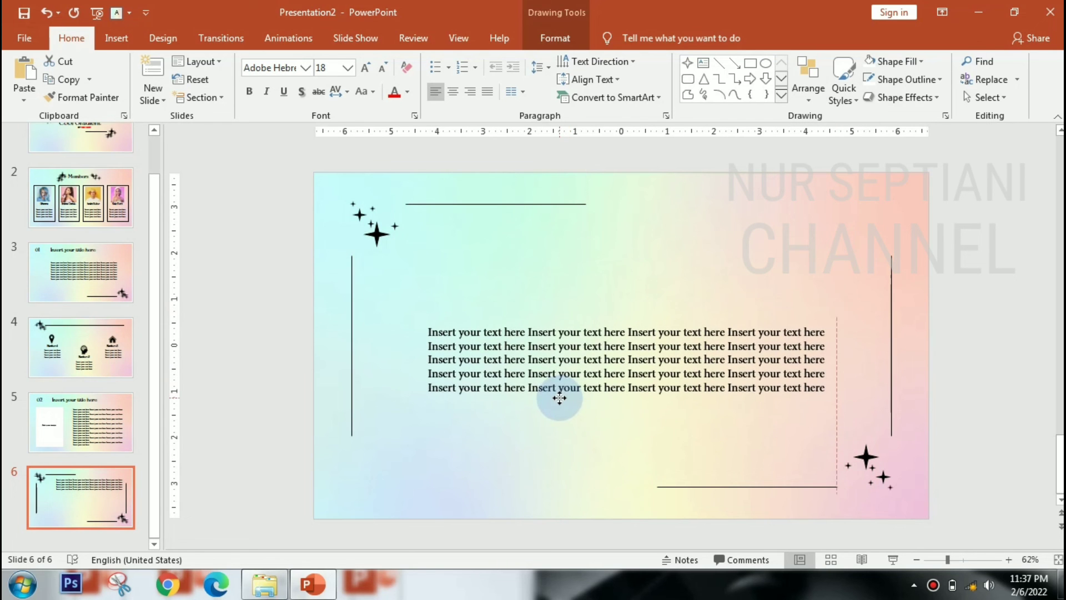
Copy the content from slide 5 and paste the THANKS text onto slide 6.
left_click(131, 405)
key("ctrl+a")
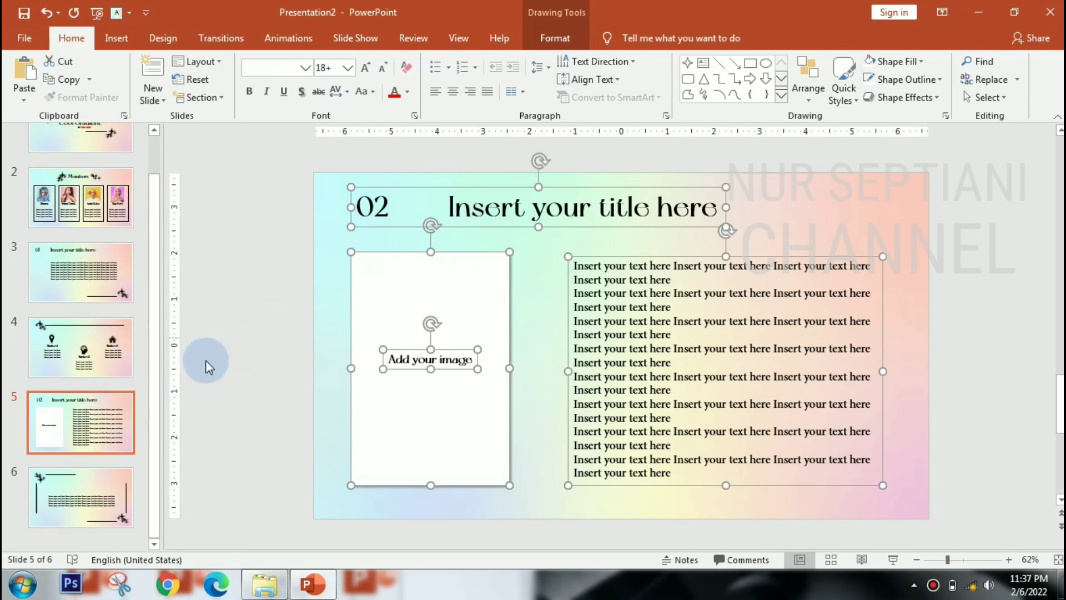
key("ctrl+c")
key("Page_Down")
key("ctrl+v")
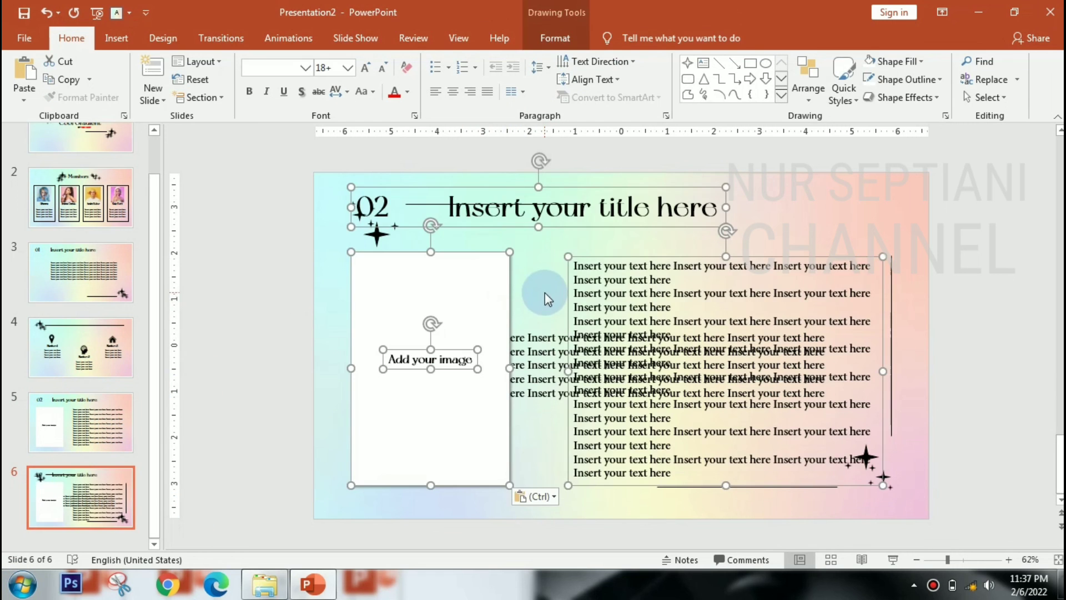
key("ctrl+z")
key("ctrl+y")
key("ctrl+z")
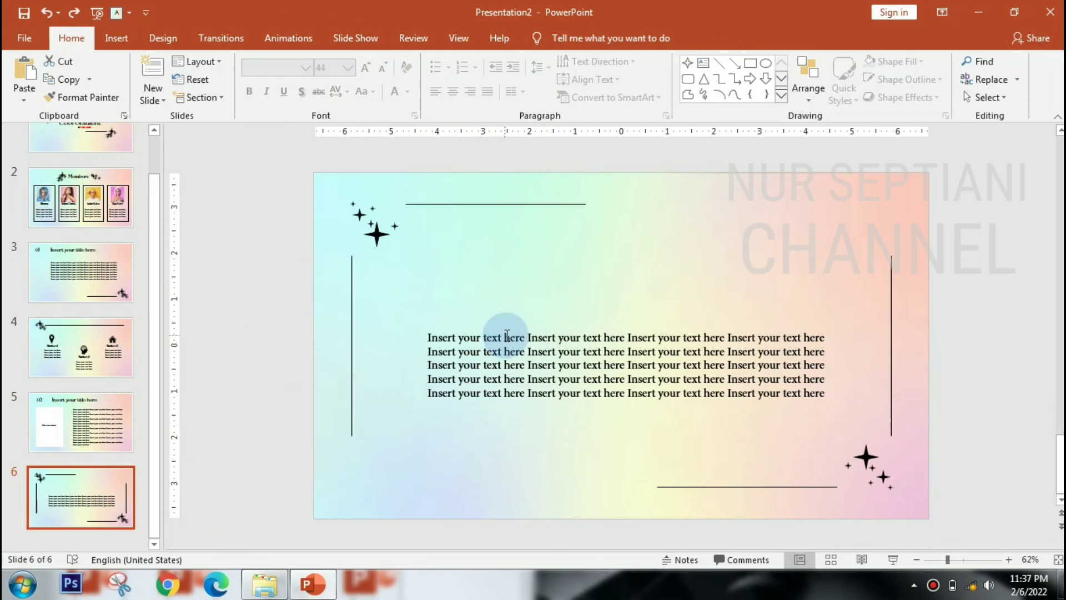
key("ctrl+v")
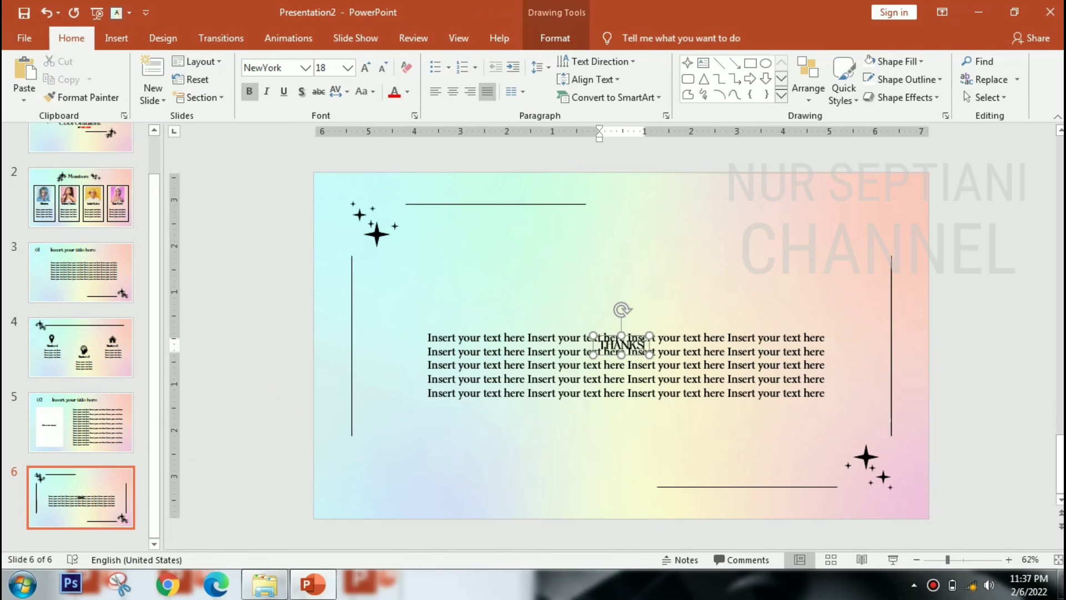
Enlarge THANKS to size 48 and move it above the body text.
left_click(364, 67)
left_click(364, 67)
left_click(364, 68)
left_click(364, 68)
left_click(364, 67)
left_click(364, 67)
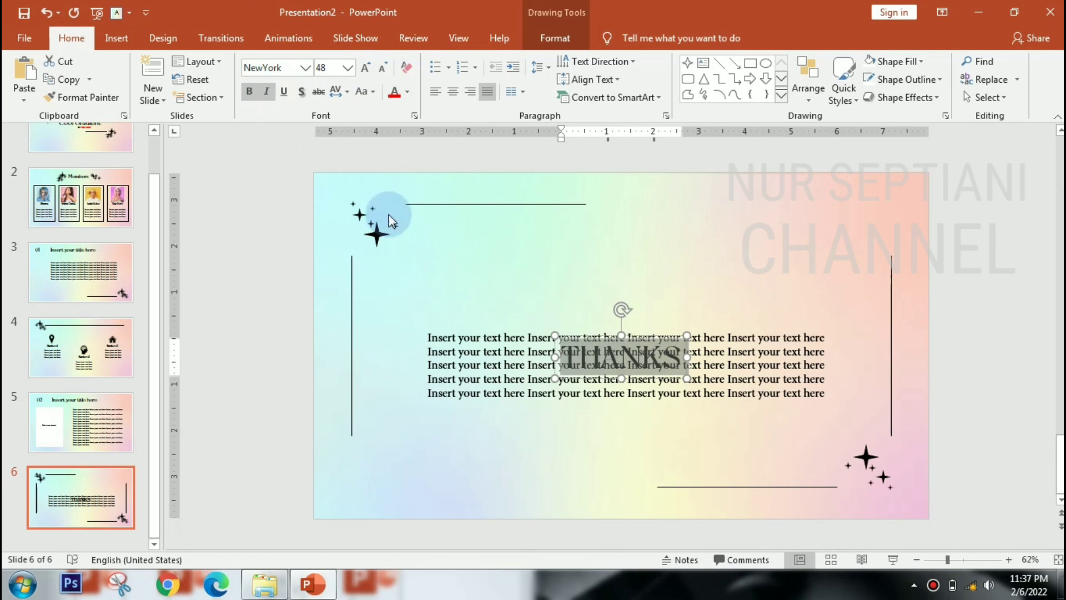
left_click_drag(597, 348, 596, 287)
left_click(922, 261)
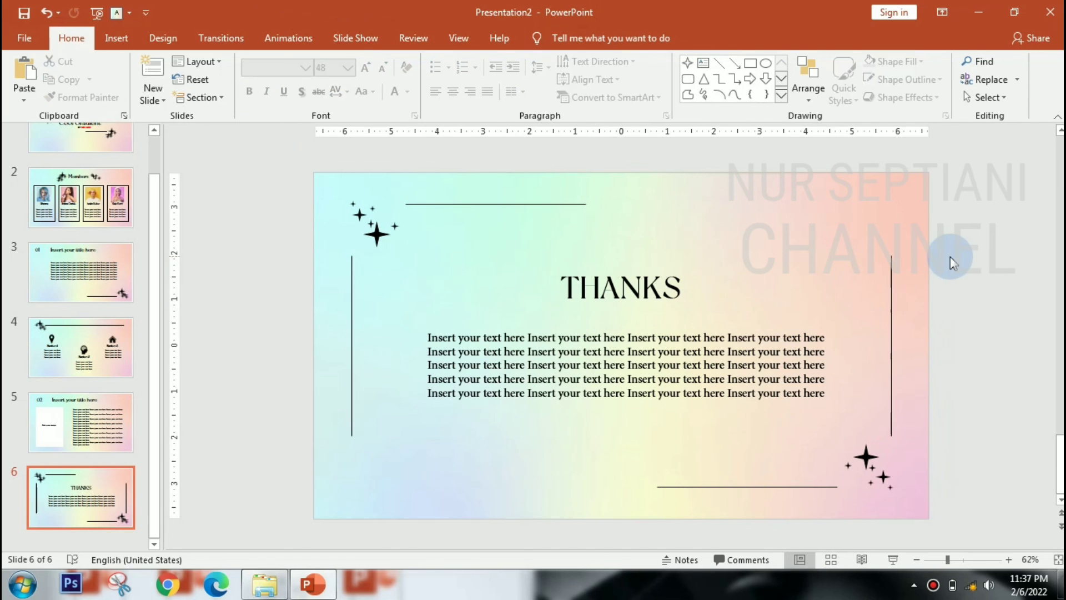
Draw a small new text box at the upper right of slide 6.
left_click(489, 221)
left_click(117, 37)
left_click(637, 89)
left_click_drag(746, 255, 812, 297)
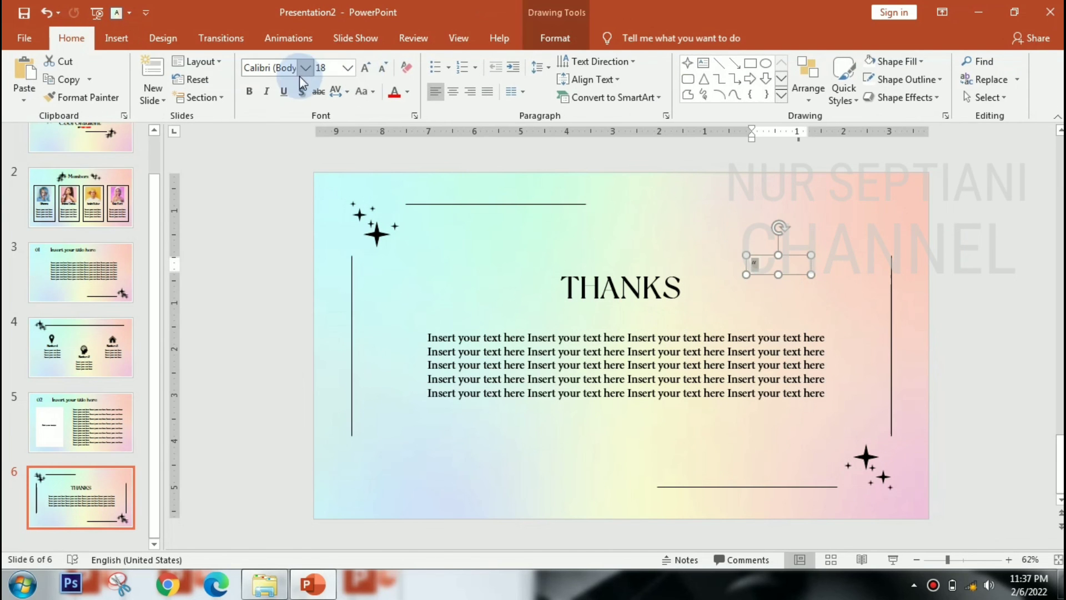
Make the quote mark NewYork font at size 199 and flip it vertically.
left_click(301, 76)
left_click(299, 162)
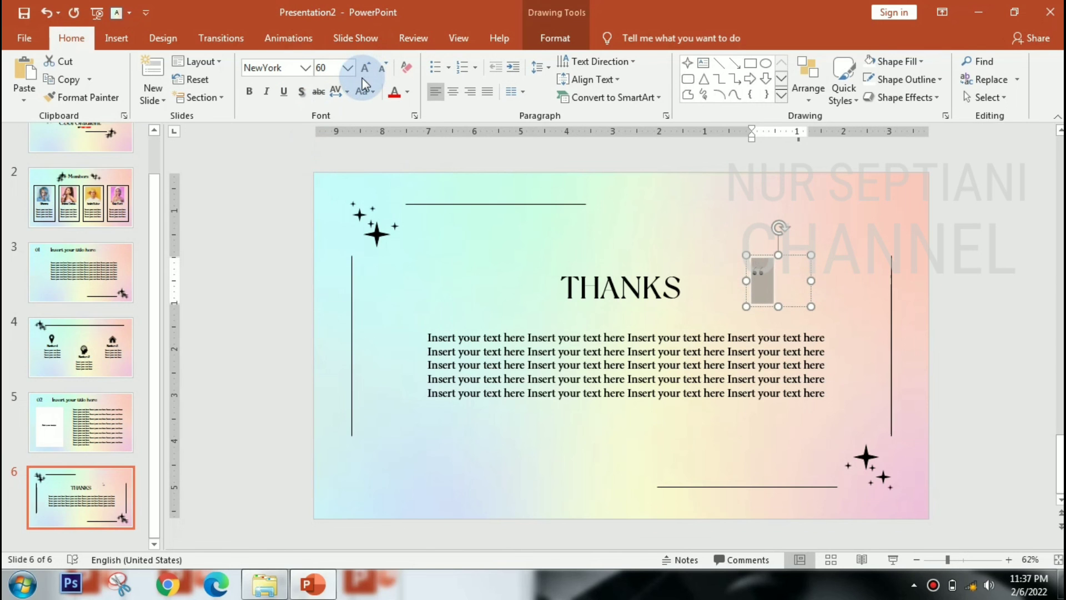
left_click(363, 71)
type("199")
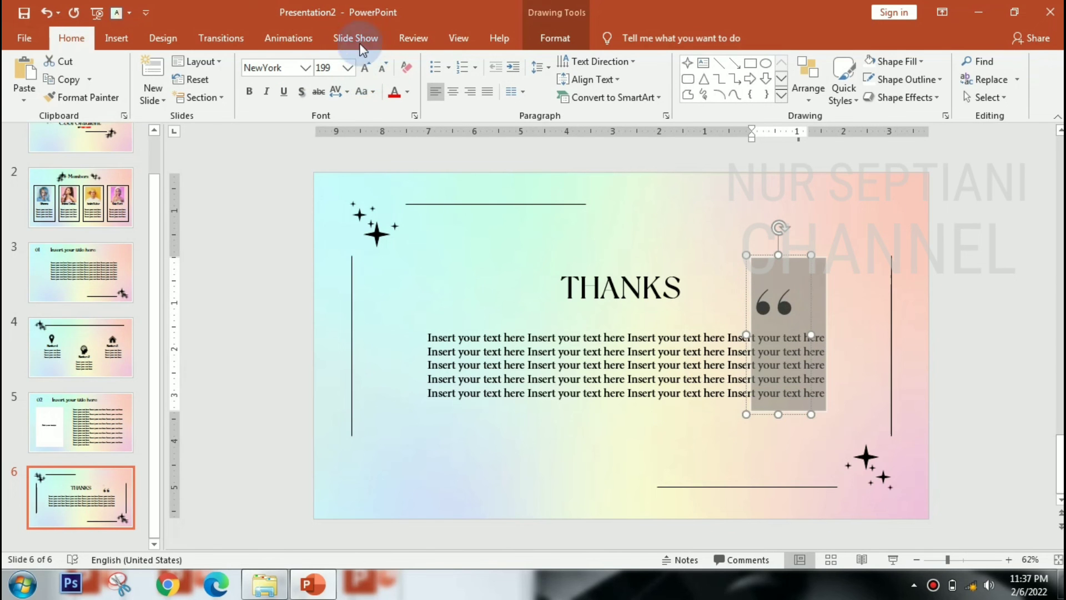
left_click(539, 39)
left_click(816, 98)
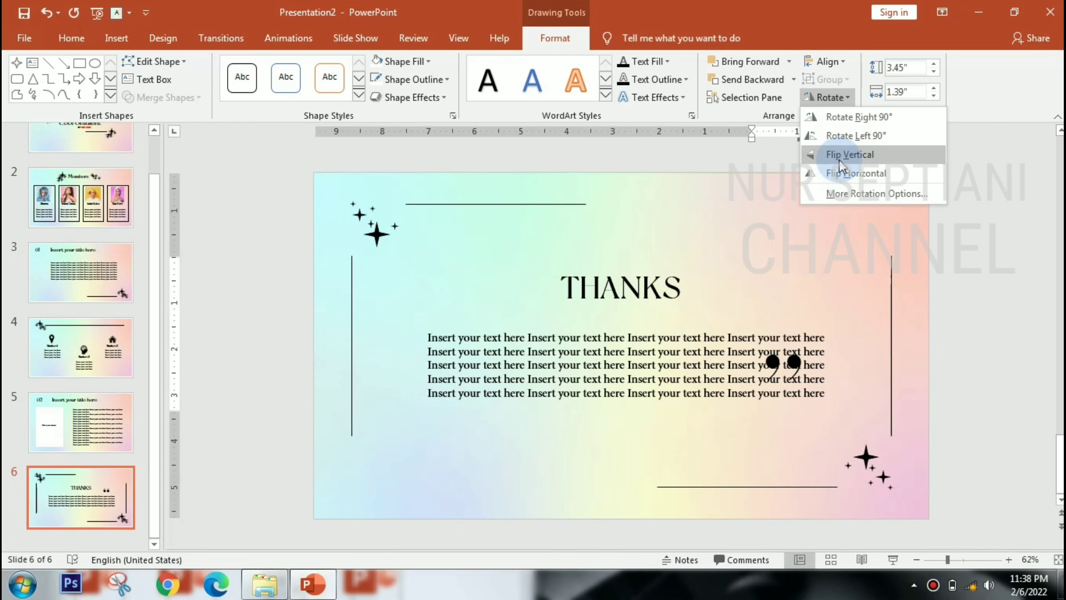
left_click(839, 154)
Shrink the quote mark to size 115 and place it upright right after THANKS.
left_click_drag(793, 410, 709, 310)
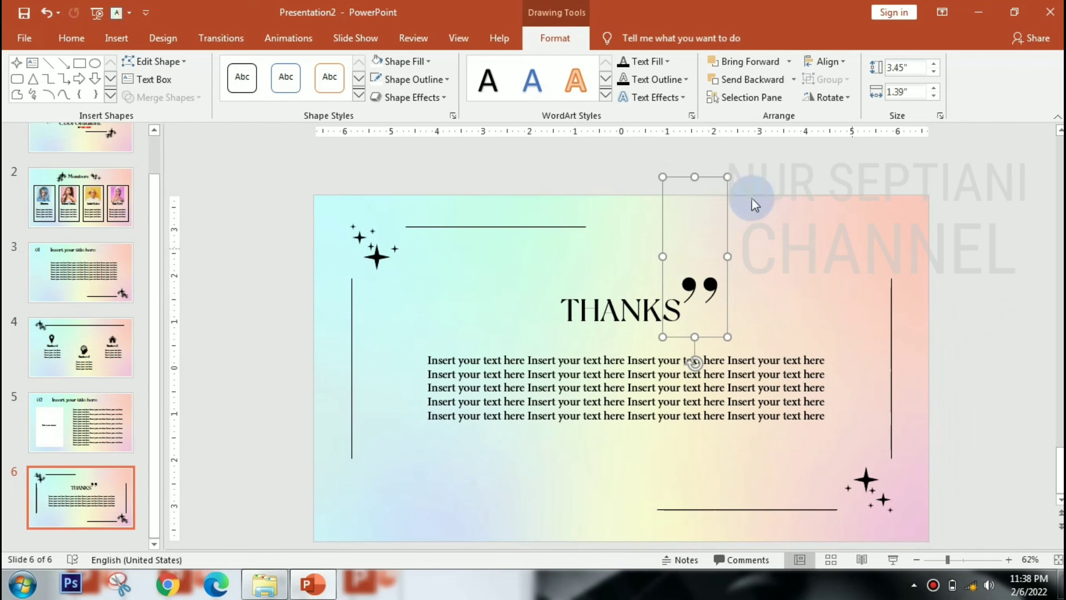
left_click_drag(694, 364, 675, 333)
left_click_drag(721, 302, 730, 312)
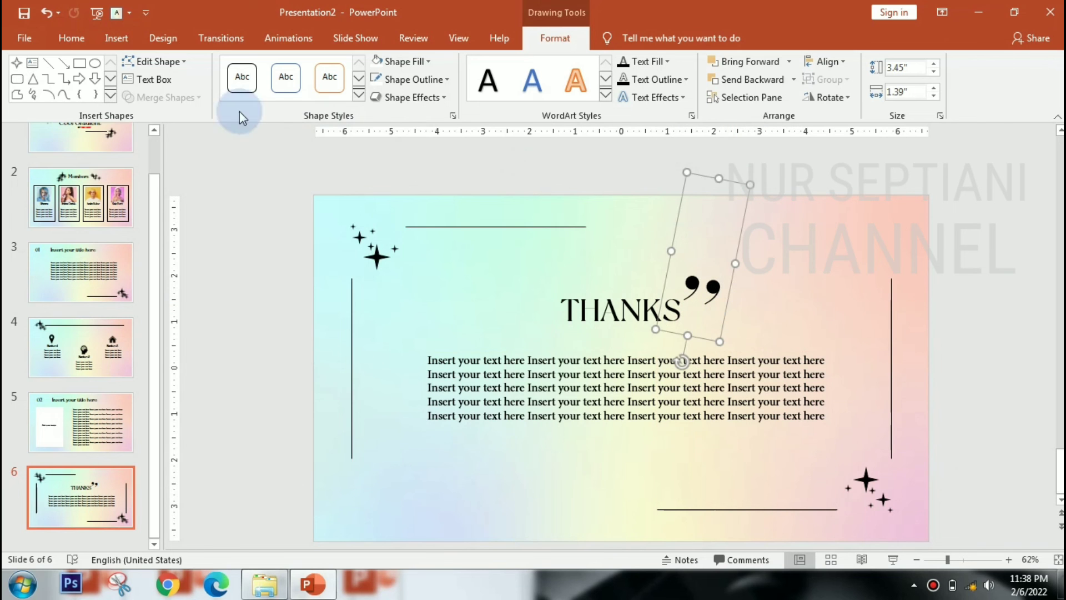
left_click(71, 38)
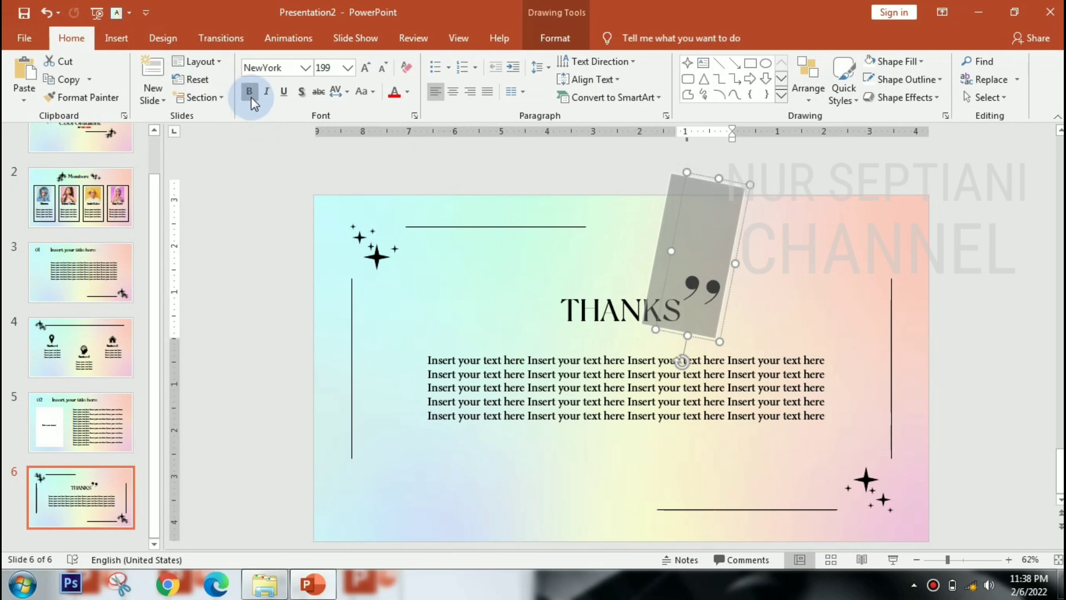
left_click(365, 72)
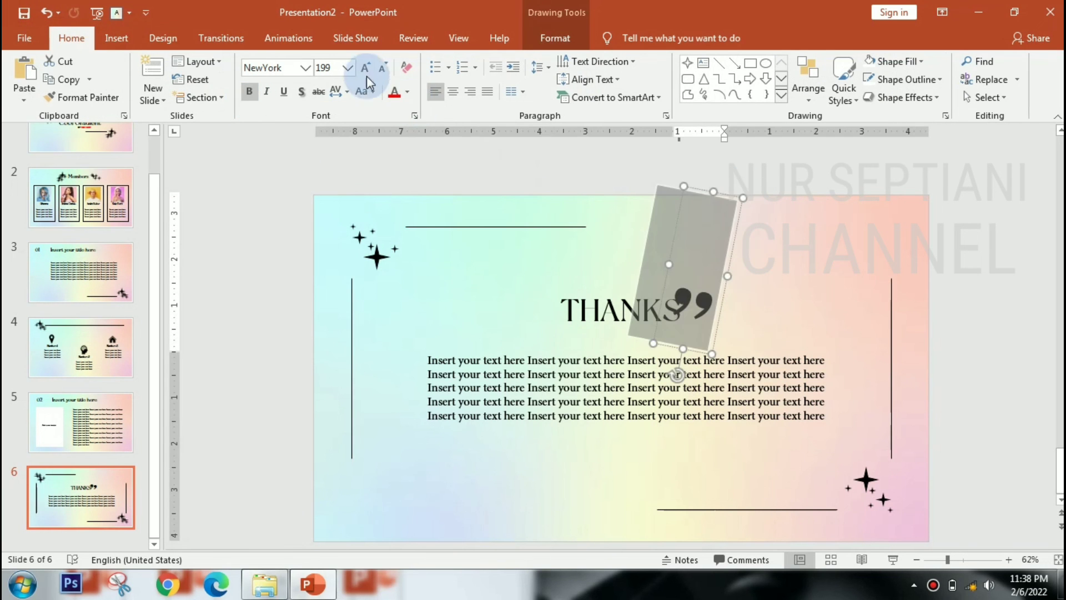
left_click(383, 70)
left_click_drag(705, 294, 695, 306)
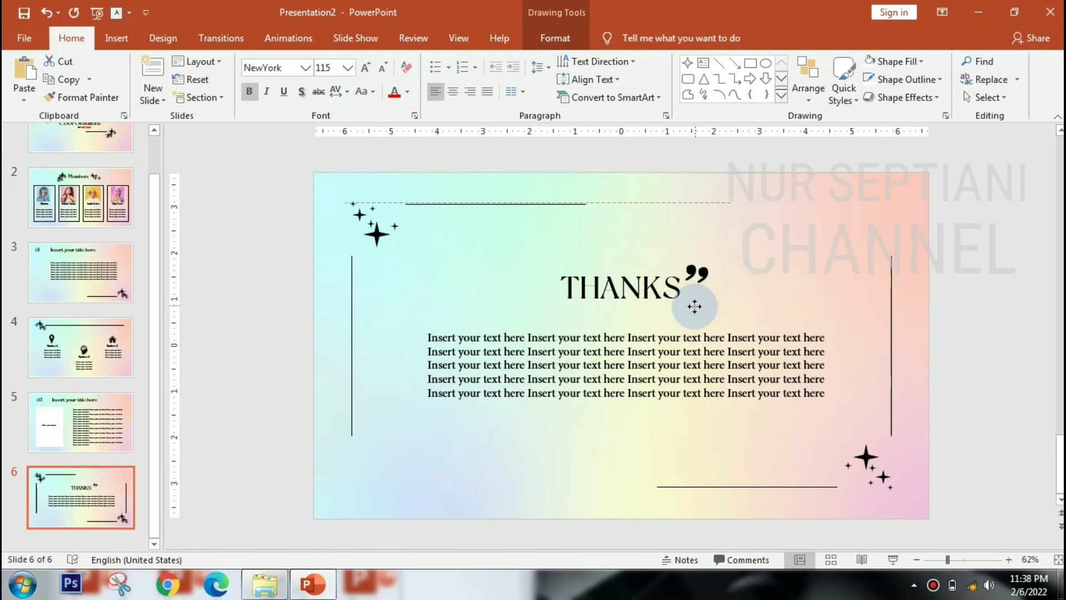
left_click_drag(690, 227, 690, 332)
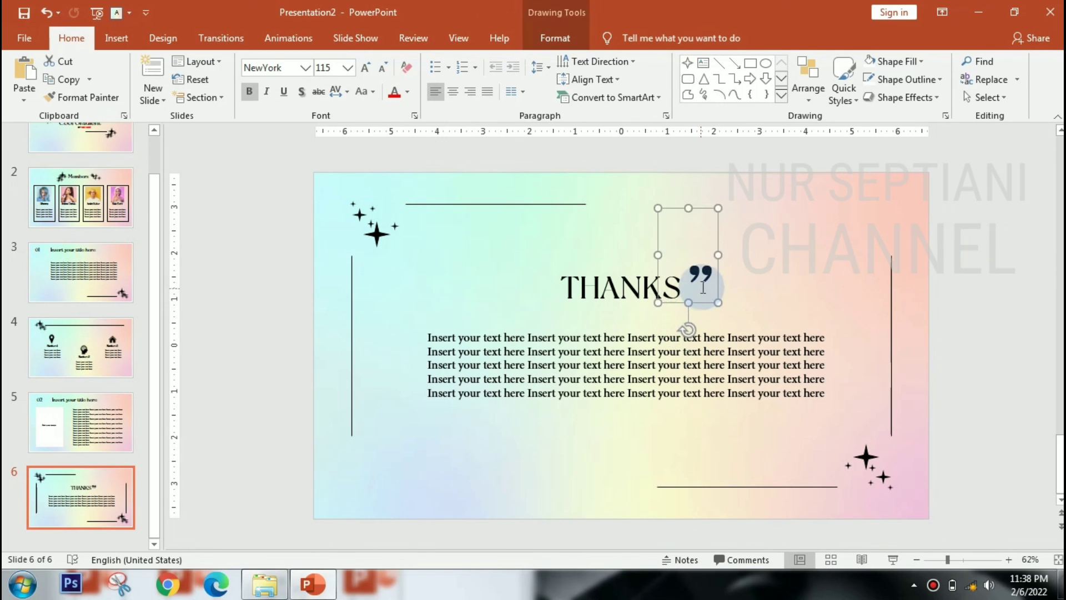
left_click(972, 280)
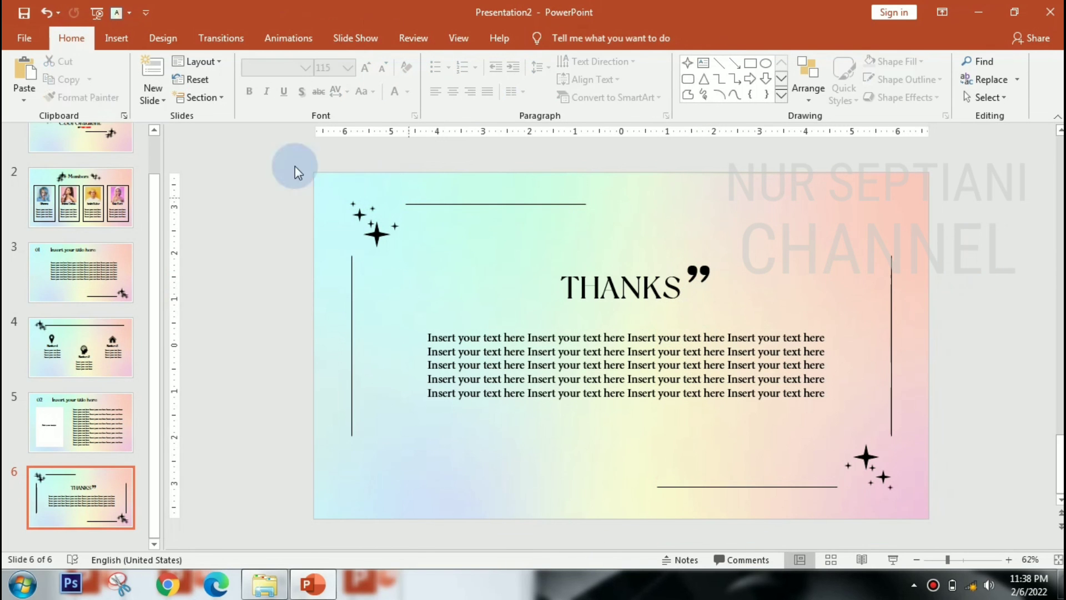
left_click(154, 130)
Preview Reveal, Cut, Random Bars and Shape, then apply Push to all six slides.
left_click(106, 164)
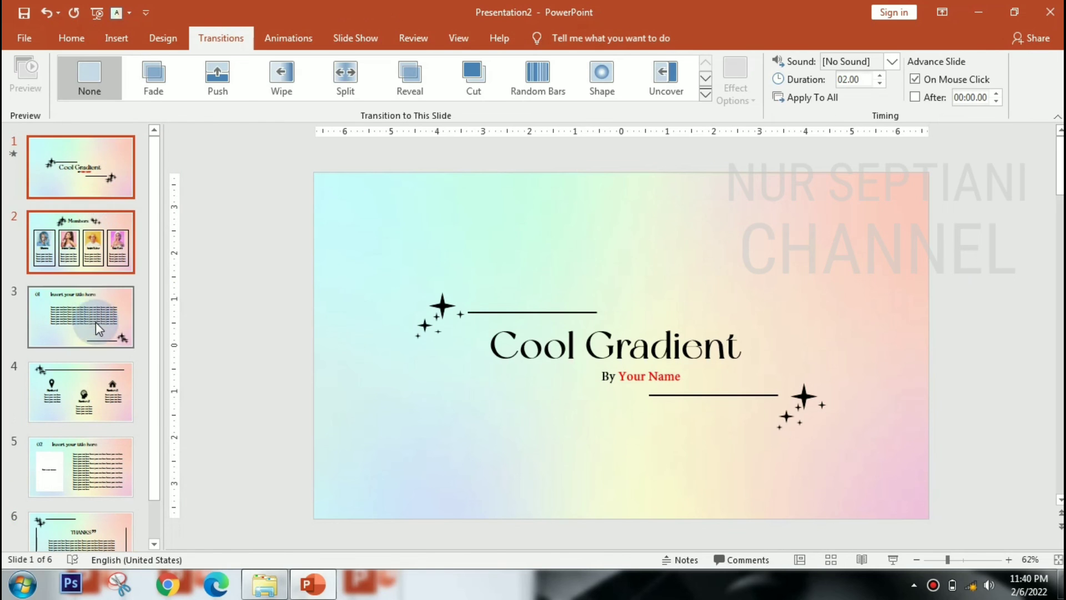
key("ctrl+a")
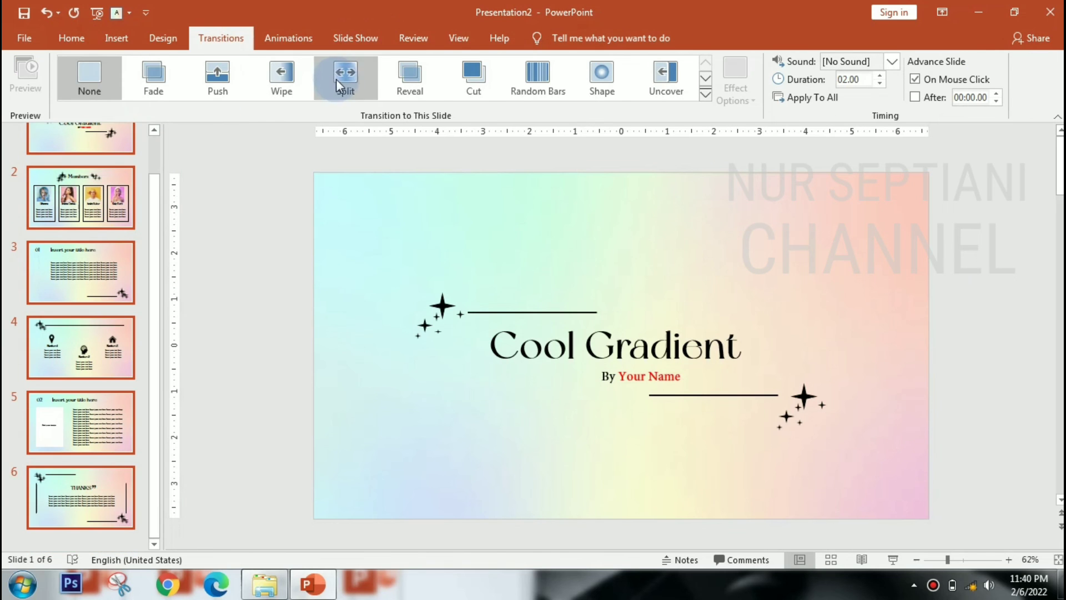
left_click(399, 80)
left_click(474, 78)
left_click(525, 82)
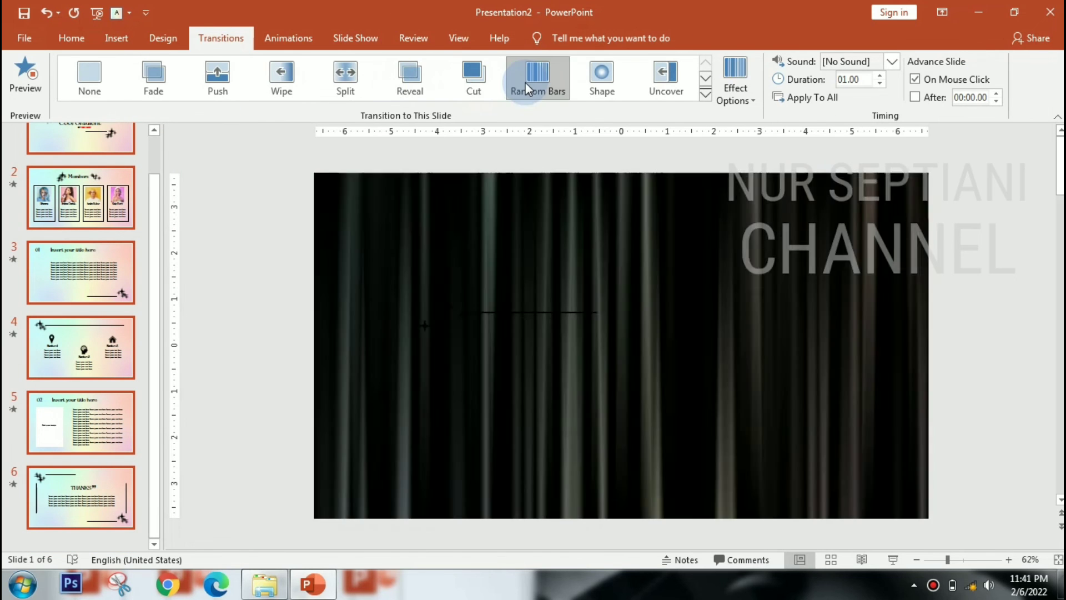
left_click(594, 78)
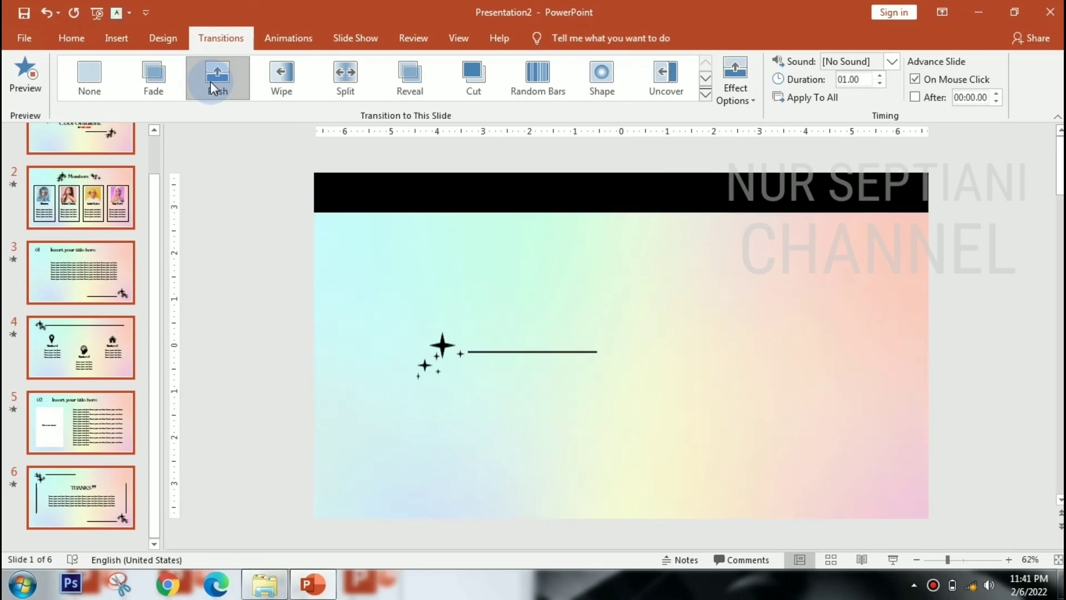
scroll(111, 184, "up", 1)
left_click(103, 162)
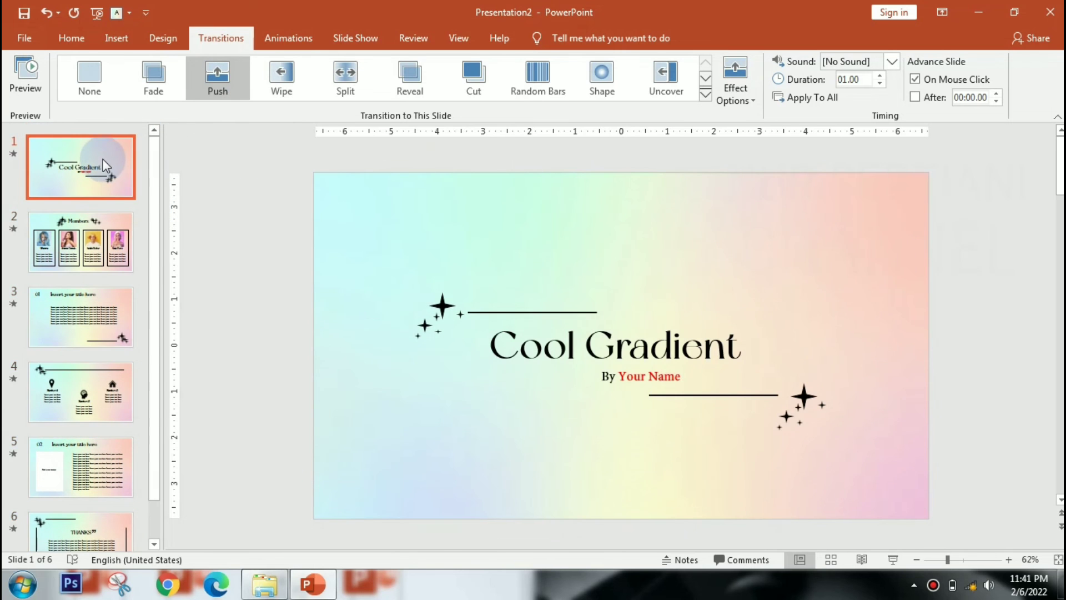
key("F5")
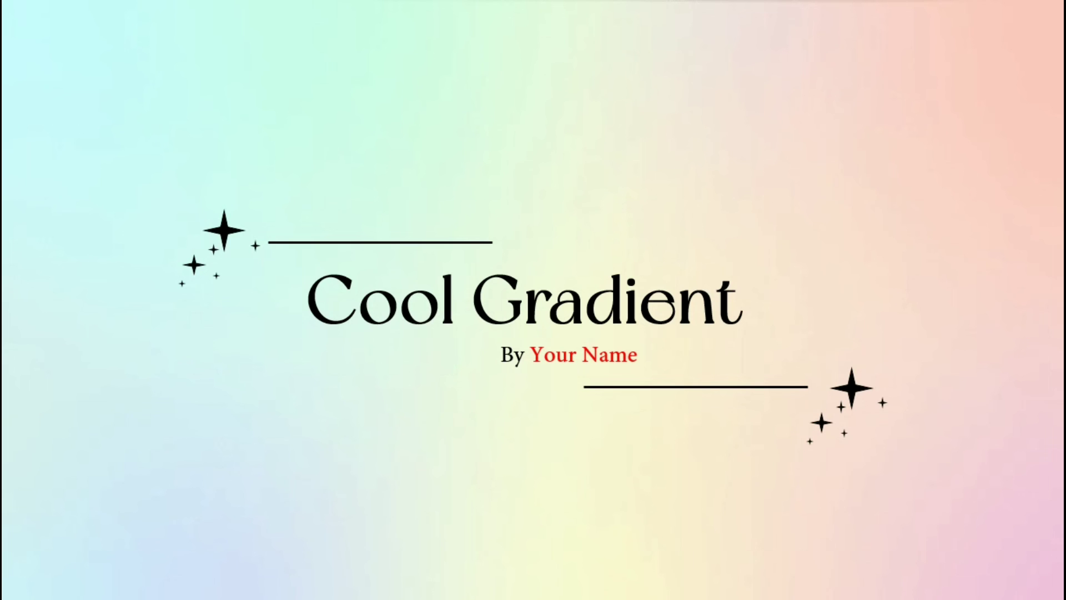
Advance the slide show from Members through 01, icons, 02 and THANKS, then exit to editing.
key("Right")
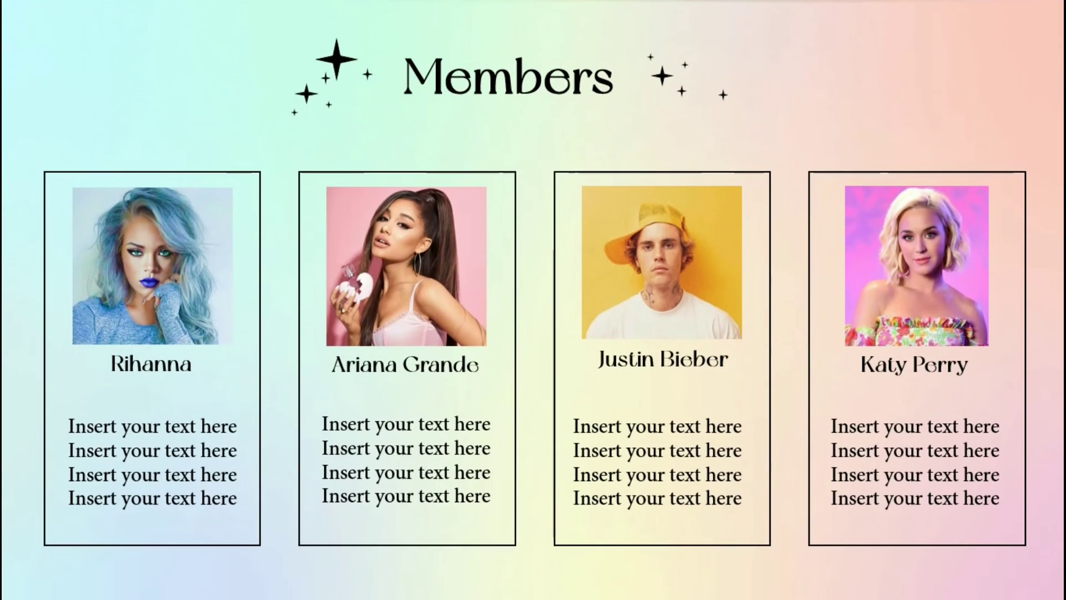
key("Right")
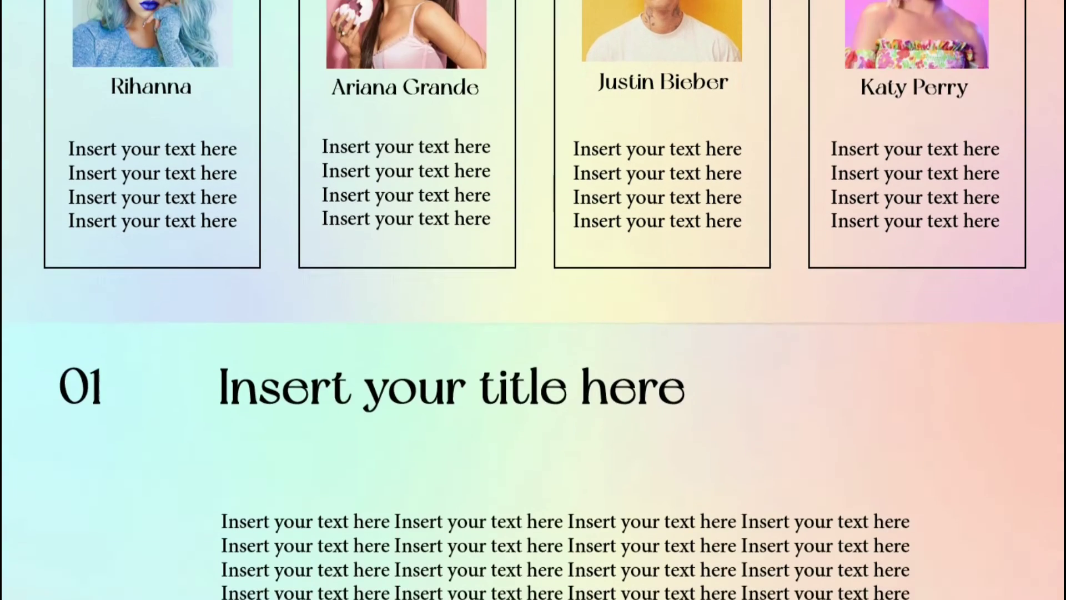
key("Right")
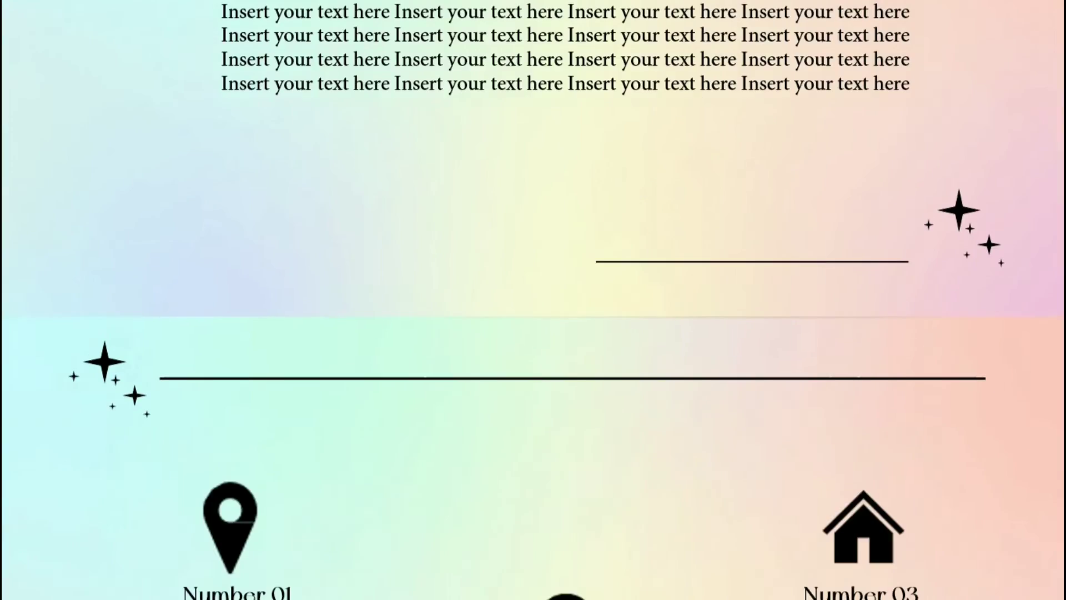
key("Right")
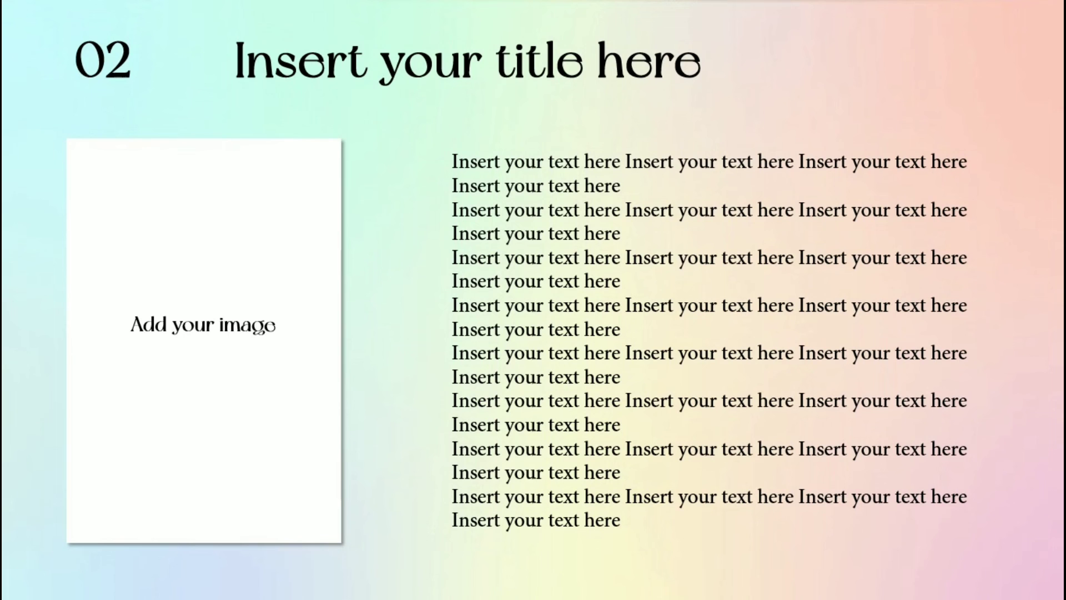
key("Right")
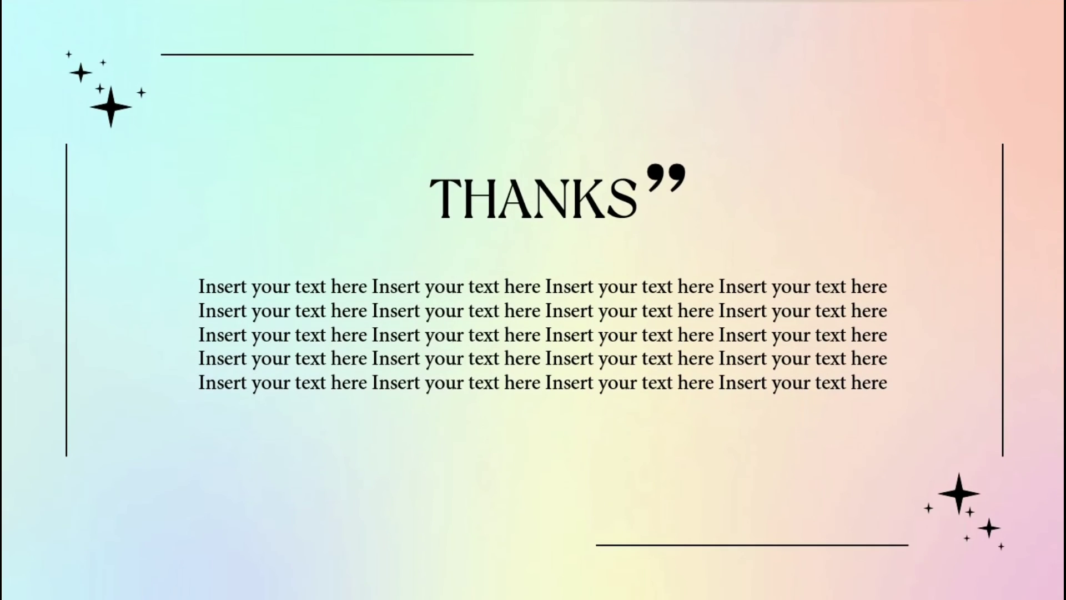
key("Right")
left_click(117, 165)
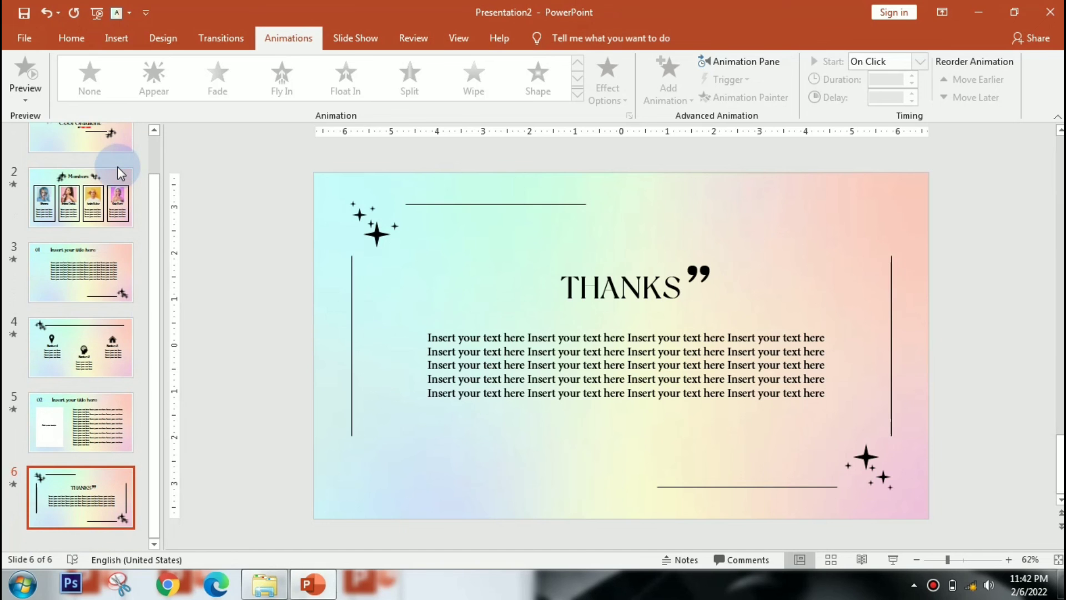